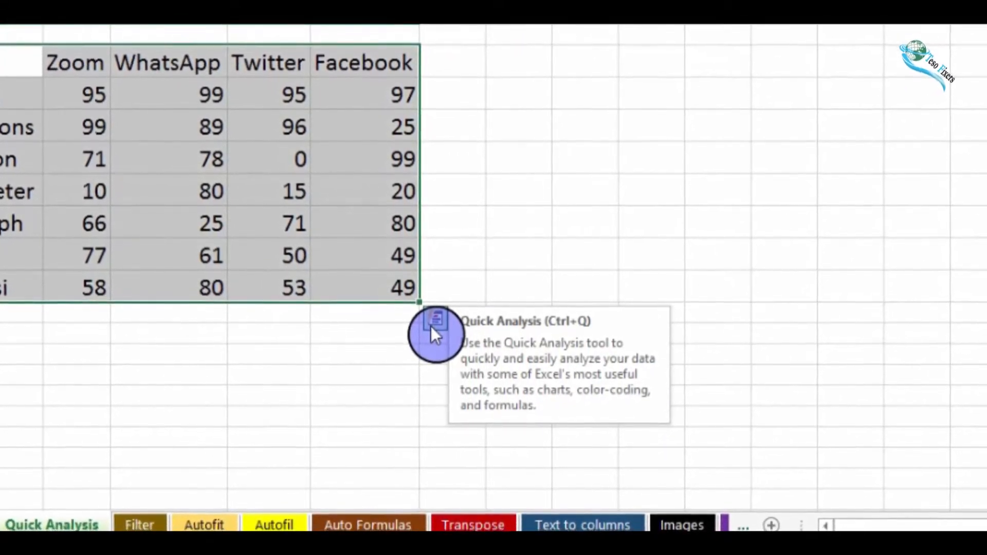
Review the Quick Analysis categories for the selected table: Charts, Totals, Tables, Sparklines and Formatting
{"action": "left_click", "coordinate": [438, 320]}
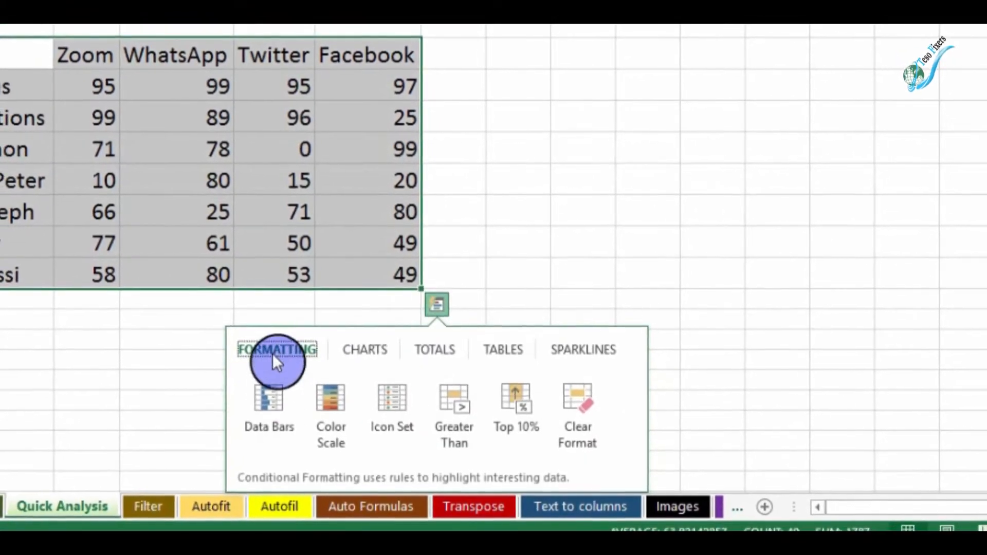
{"action": "left_click", "coordinate": [373, 353]}
{"action": "left_click", "coordinate": [436, 342]}
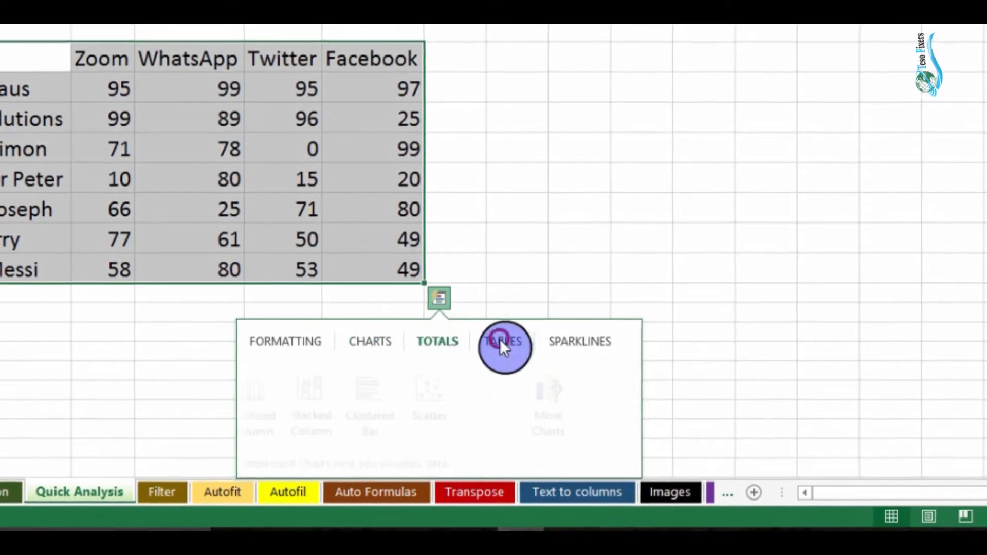
{"action": "left_click", "coordinate": [502, 342]}
{"action": "left_click", "coordinate": [571, 342]}
{"action": "left_click", "coordinate": [281, 340]}
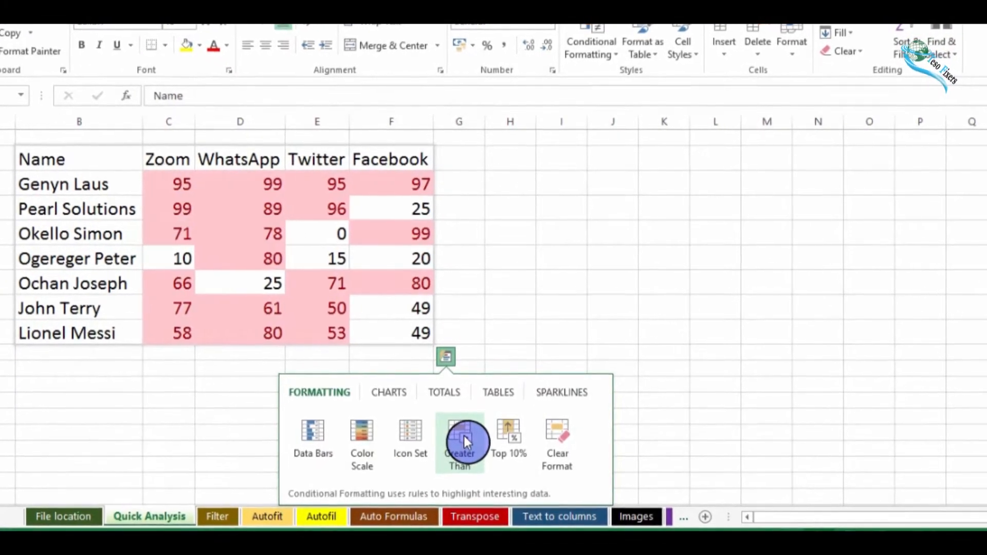
Insert a clustered column chart from the selected table and place it beside the data
{"action": "left_click", "coordinate": [402, 400]}
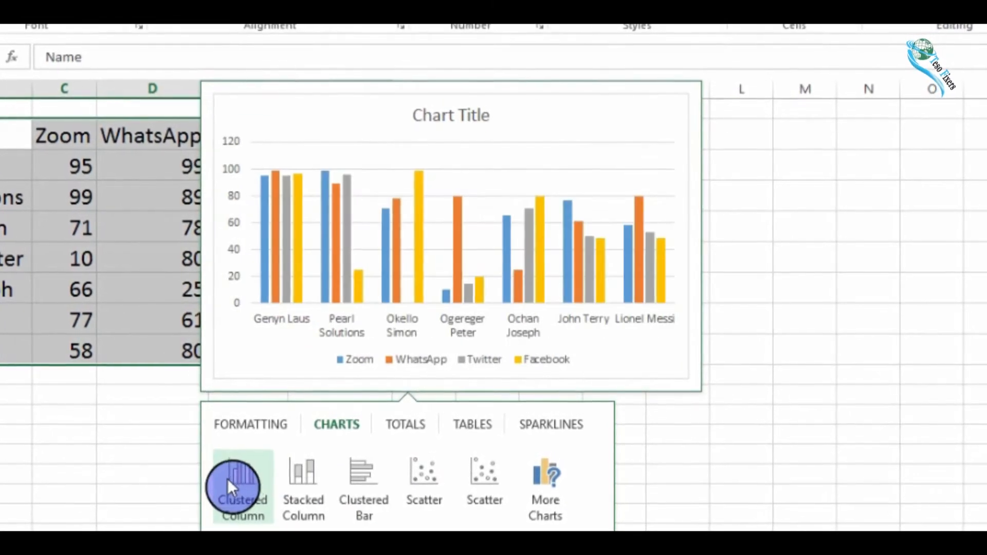
{"action": "left_click", "coordinate": [228, 481]}
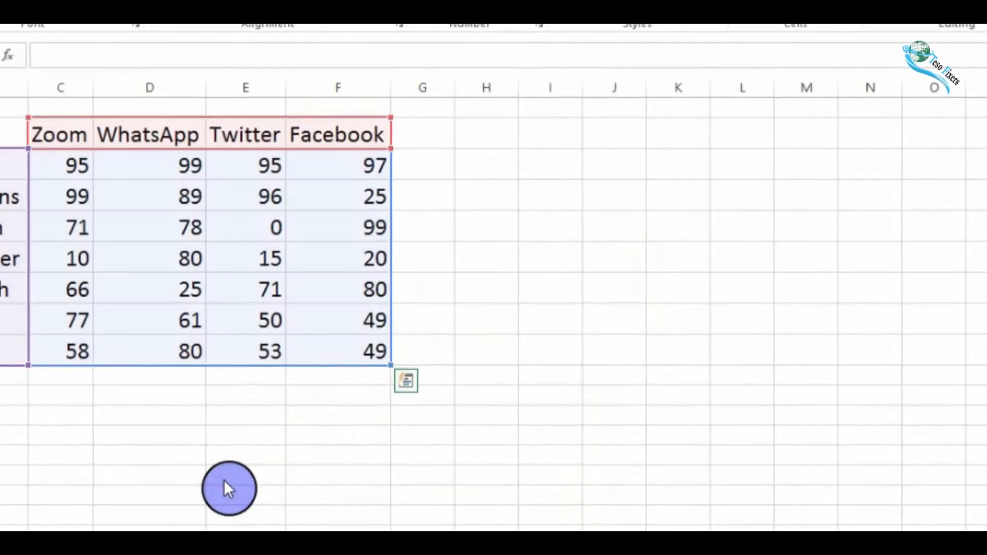
{"action": "left_click_drag", "start_coordinate": [577, 206], "coordinate": [782, 88]}
{"action": "left_click_drag", "start_coordinate": [618, 216], "coordinate": [815, 154]}
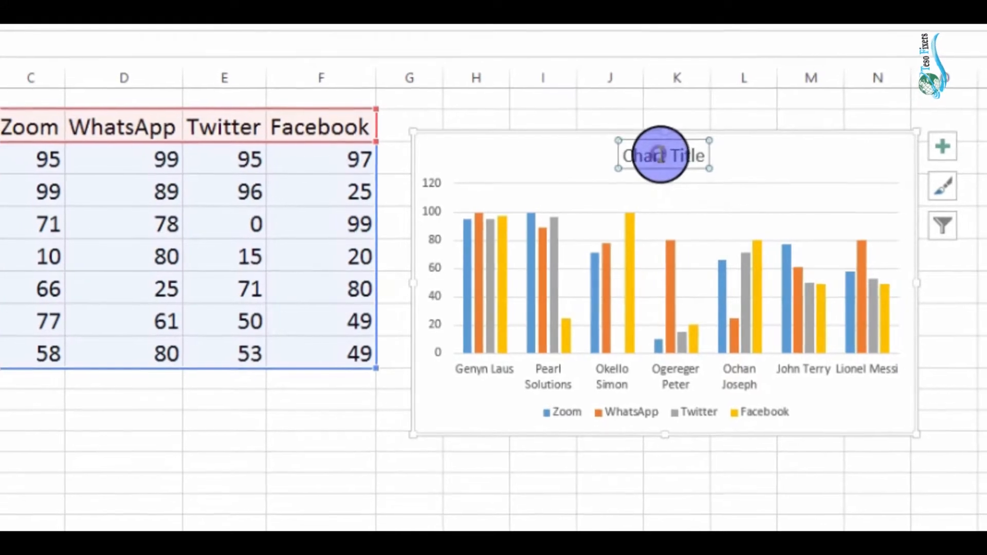
{"action": "left_click", "coordinate": [700, 155]}
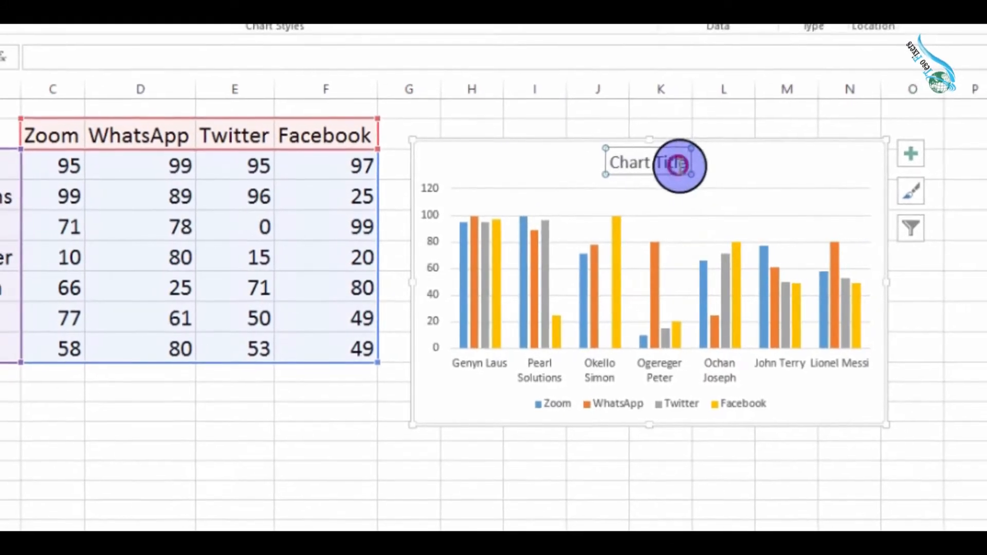
{"action": "left_click", "coordinate": [726, 333]}
{"action": "left_click", "coordinate": [679, 399]}
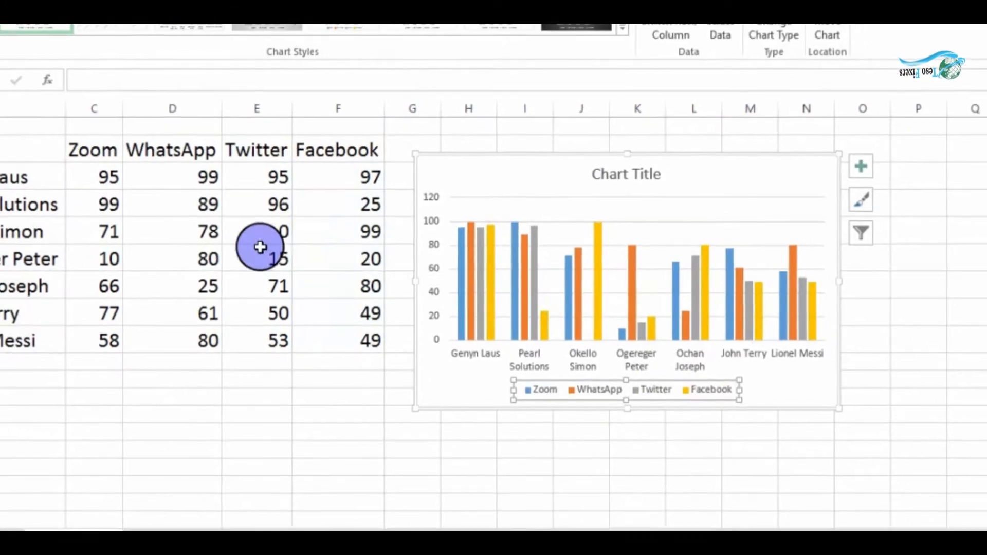
Set the Twitter value in the second data row to 0
{"action": "left_click", "coordinate": [268, 203]}
{"action": "left_click", "coordinate": [265, 230]}
{"action": "left_click", "coordinate": [269, 199]}
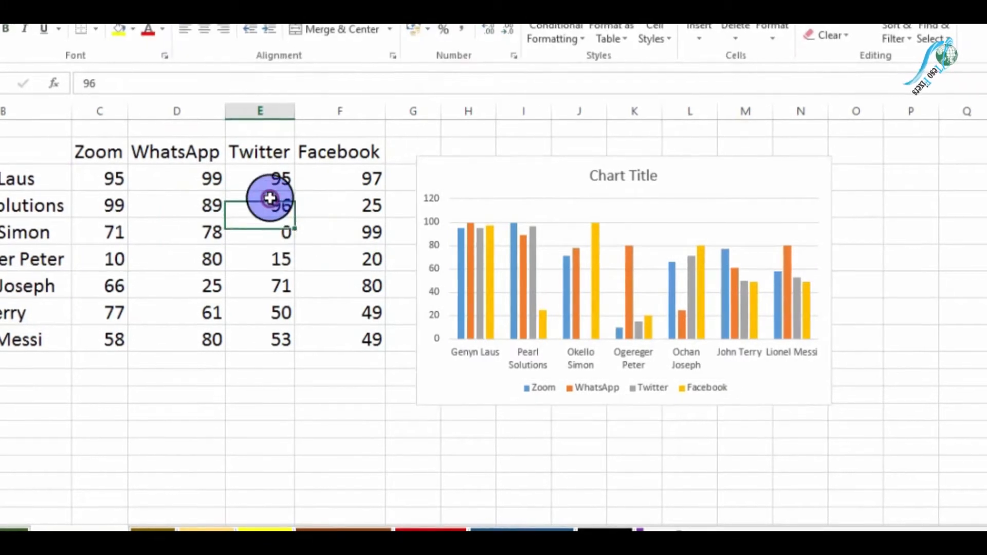
{"action": "type", "text": "0"}
{"action": "key", "text": "Return"}
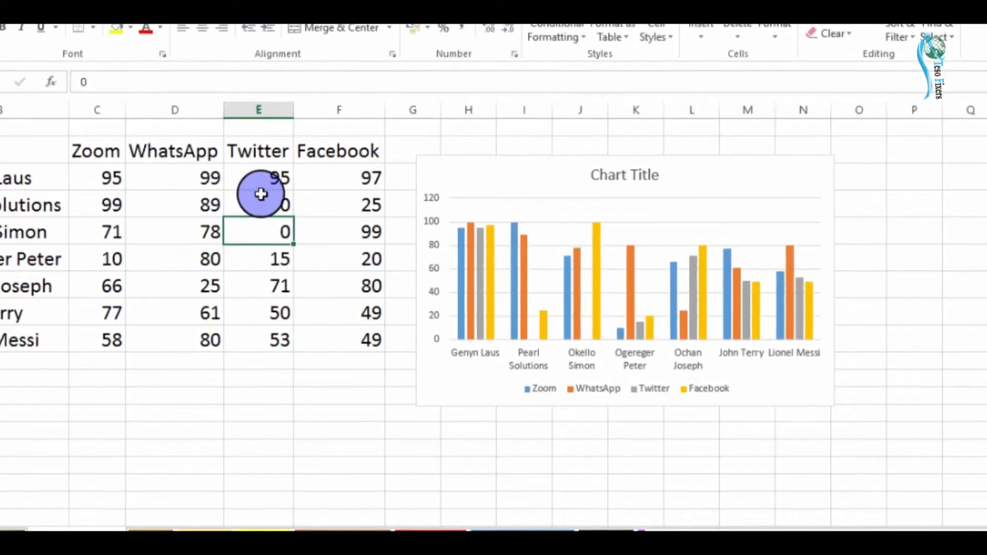
Clear the WhatsApp values in the second to fourth data rows
{"action": "left_click", "coordinate": [152, 239]}
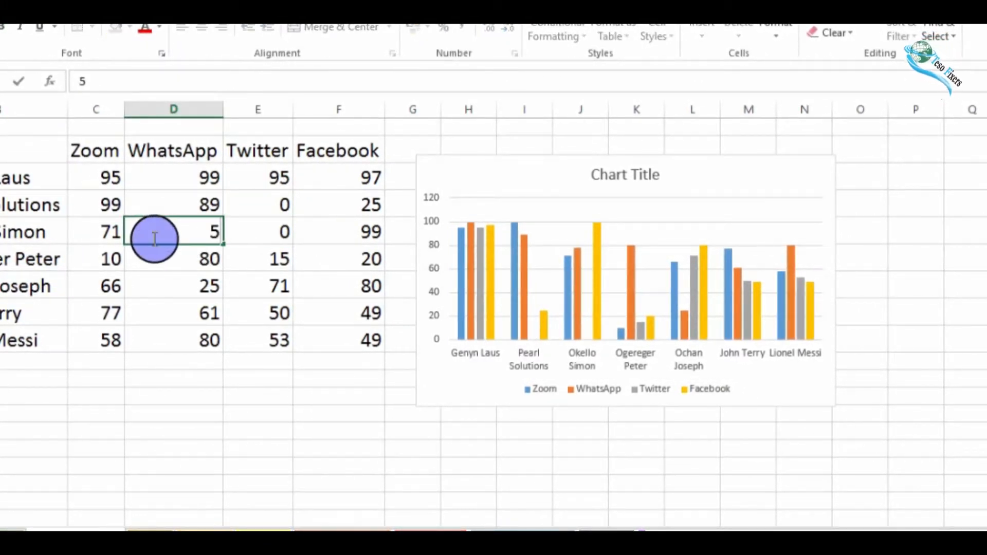
{"action": "left_click_drag", "start_coordinate": [170, 213], "coordinate": [203, 270]}
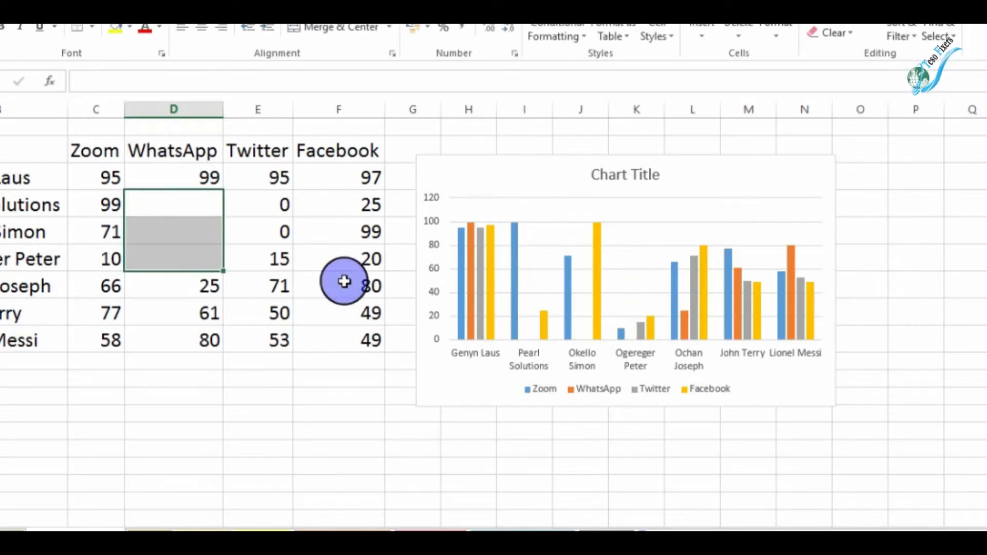
{"action": "left_click", "coordinate": [551, 267]}
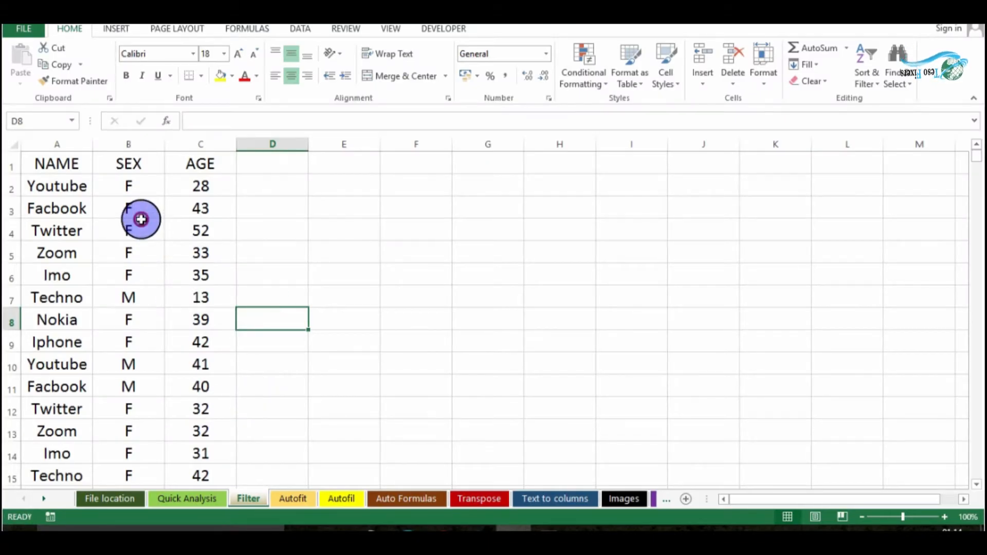
On the Filter sheet, add filters to the header row with NAME, SEX and AGE
{"action": "left_click", "coordinate": [140, 219]}
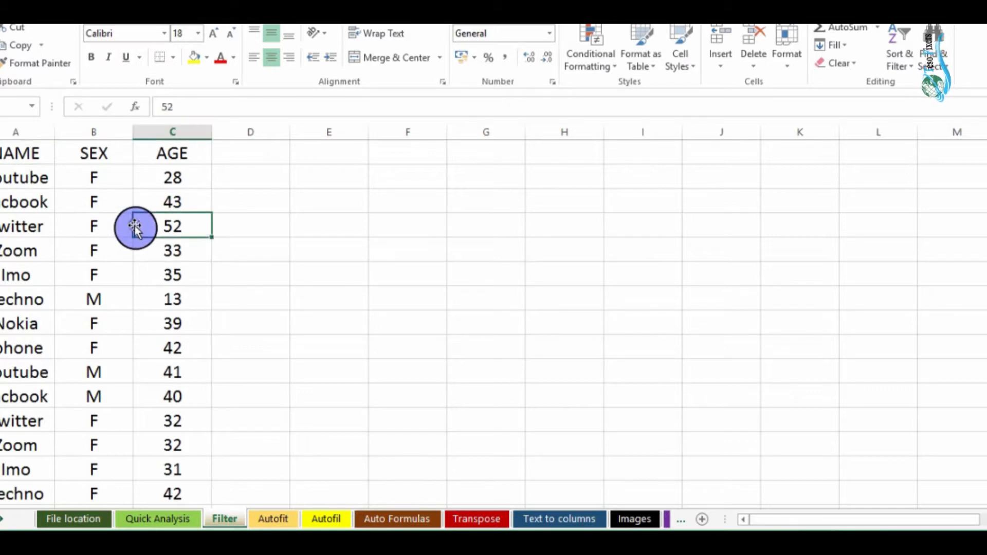
{"action": "left_click", "coordinate": [1, 153]}
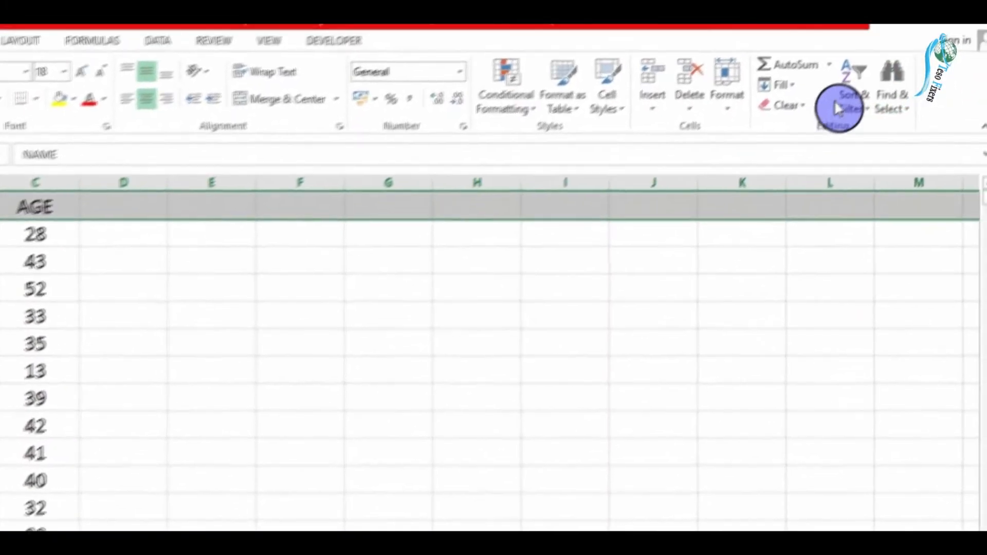
{"action": "left_click", "coordinate": [837, 105]}
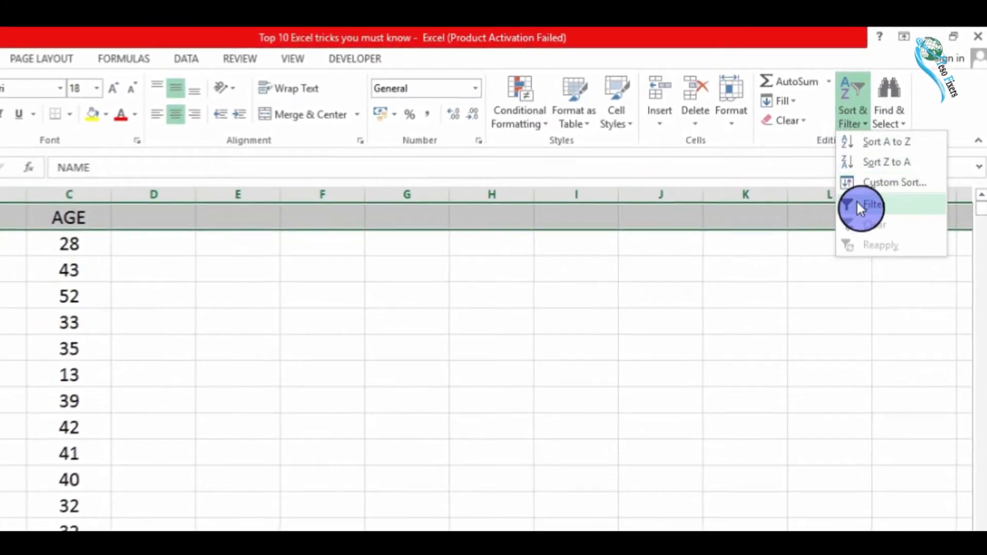
{"action": "left_click", "coordinate": [859, 206]}
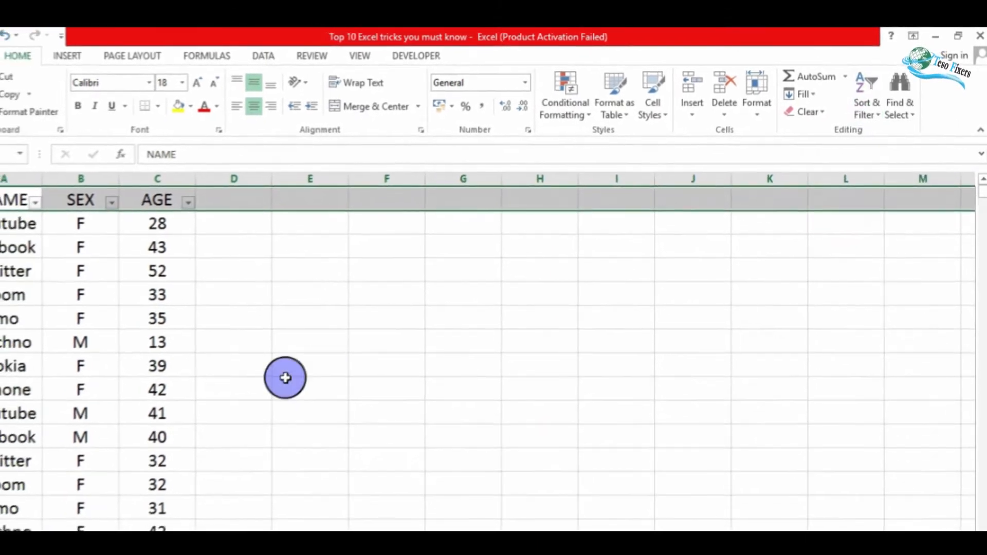
{"action": "left_click", "coordinate": [286, 380]}
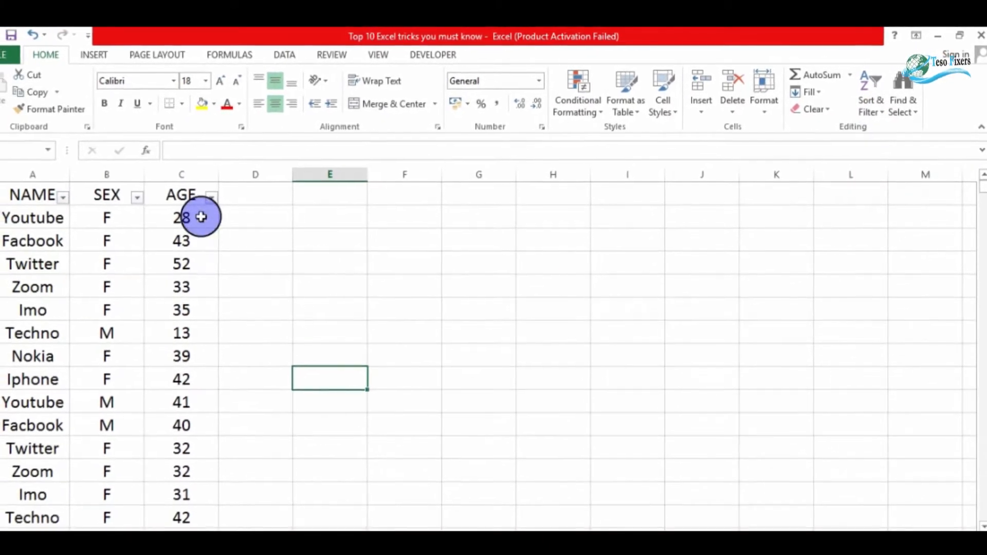
Filter the AGE column to value 1 only, and change the filter to value 8 only
{"action": "left_click", "coordinate": [188, 202]}
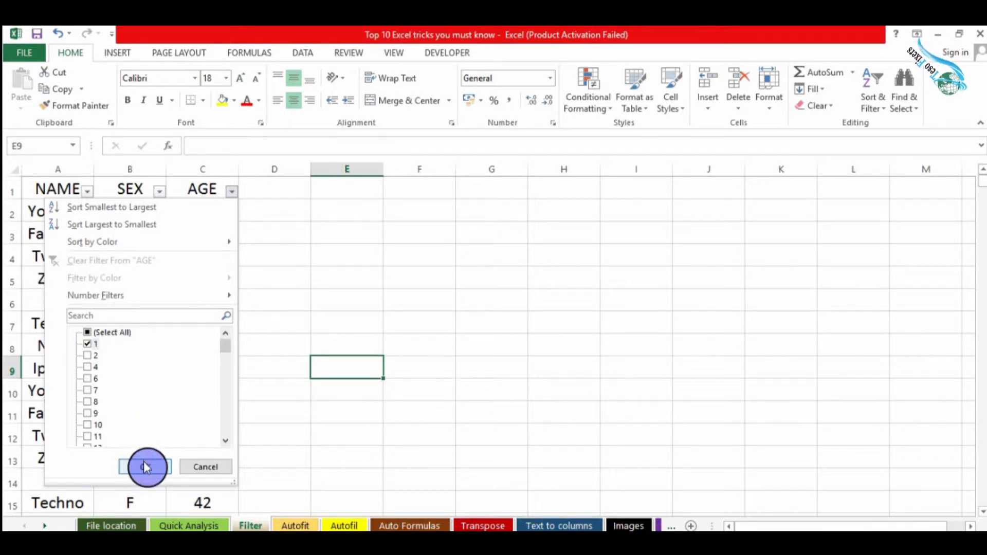
{"action": "left_click", "coordinate": [146, 467]}
{"action": "left_click", "coordinate": [229, 192]}
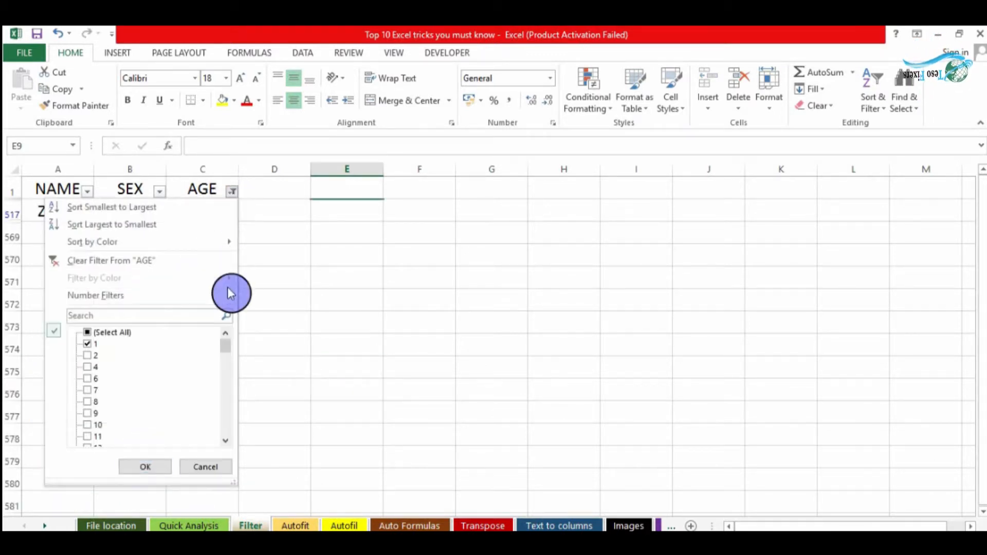
{"action": "left_click", "coordinate": [87, 343]}
{"action": "left_click", "coordinate": [87, 402]}
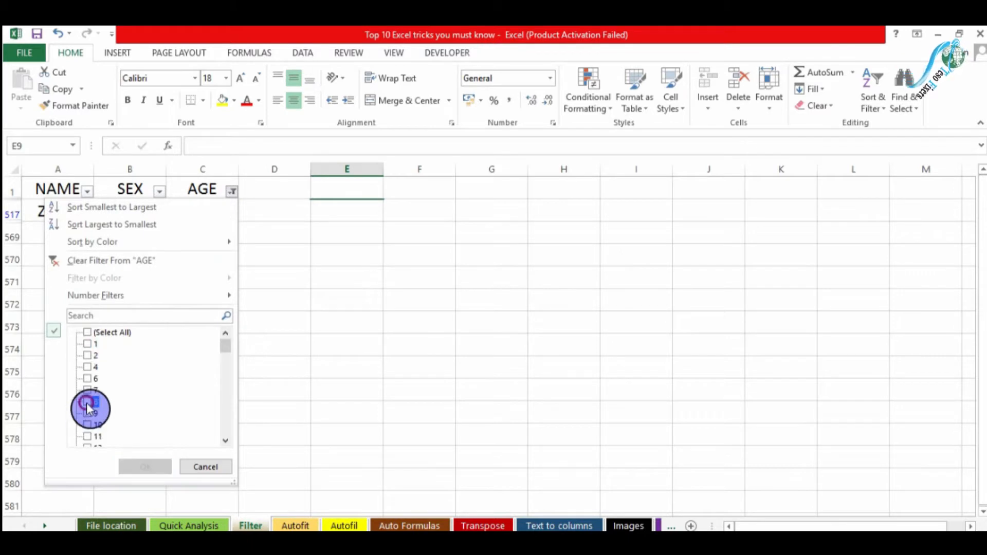
{"action": "left_click", "coordinate": [140, 466]}
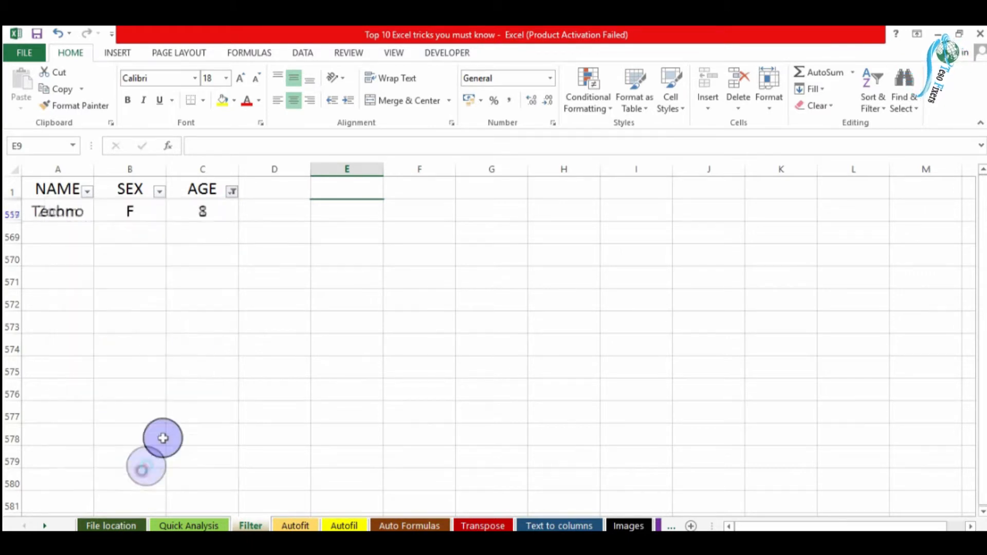
Apply a Between number filter to the AGE column for values from 1 to 20
{"action": "left_click", "coordinate": [230, 196]}
{"action": "mouse_move", "coordinate": [137, 296]}
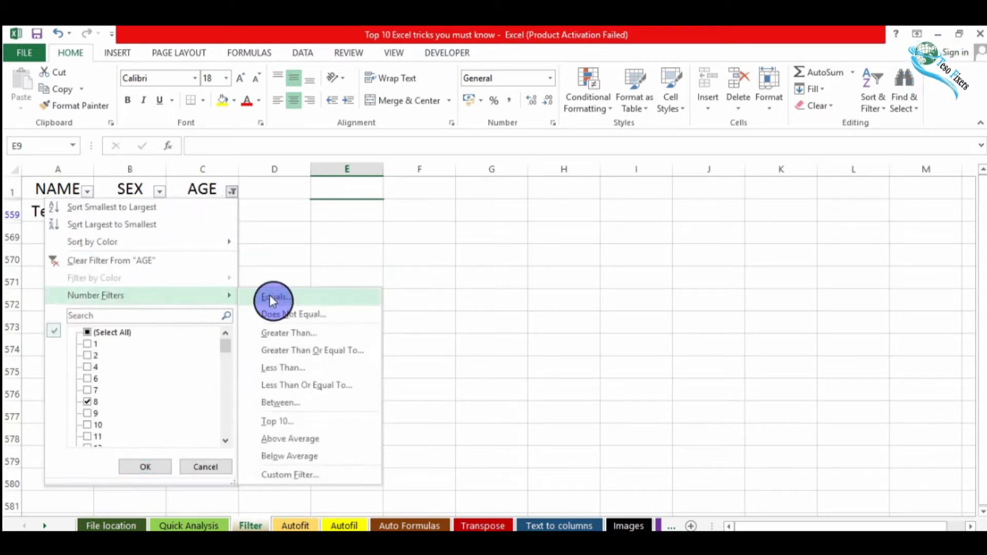
{"action": "left_click", "coordinate": [280, 408]}
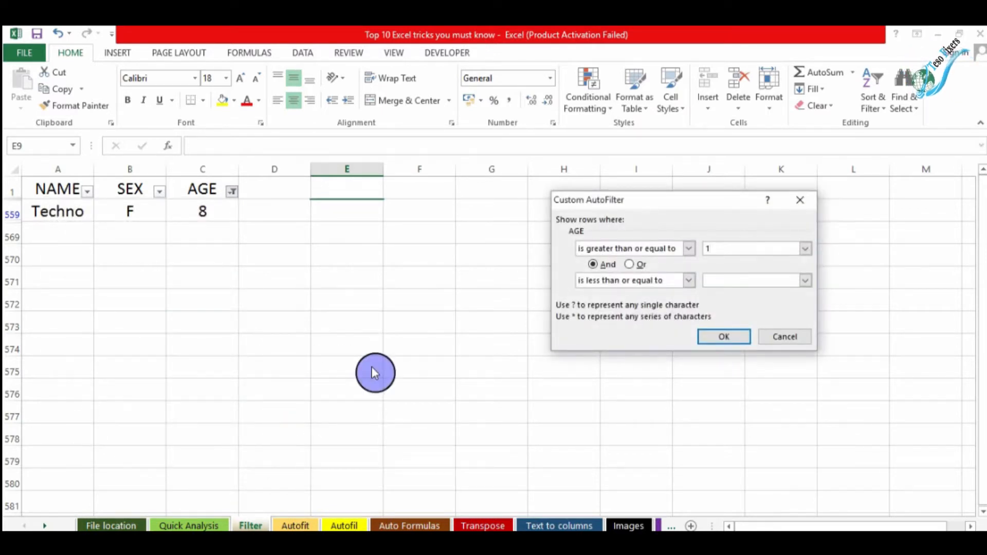
{"action": "left_click", "coordinate": [709, 279]}
{"action": "type", "text": "20"}
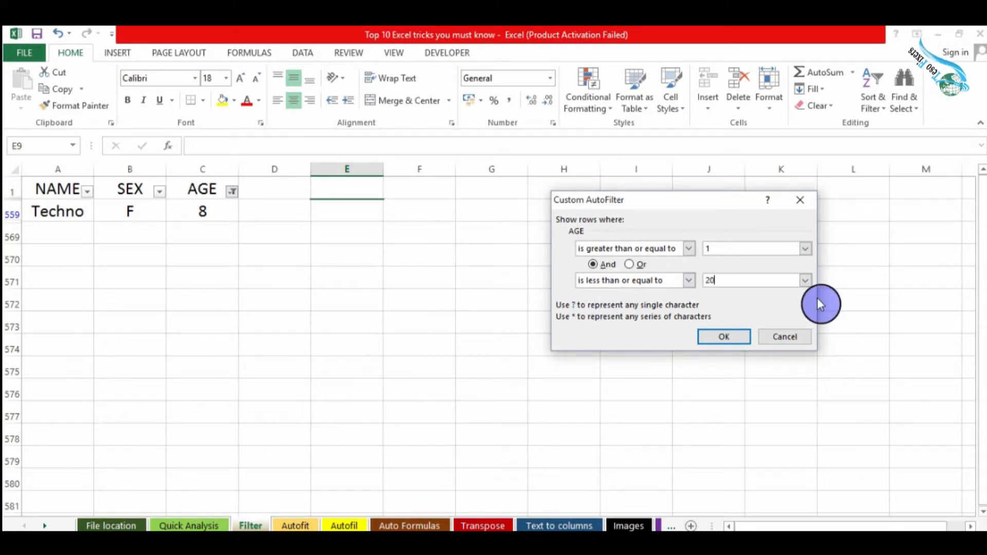
{"action": "left_click", "coordinate": [723, 337]}
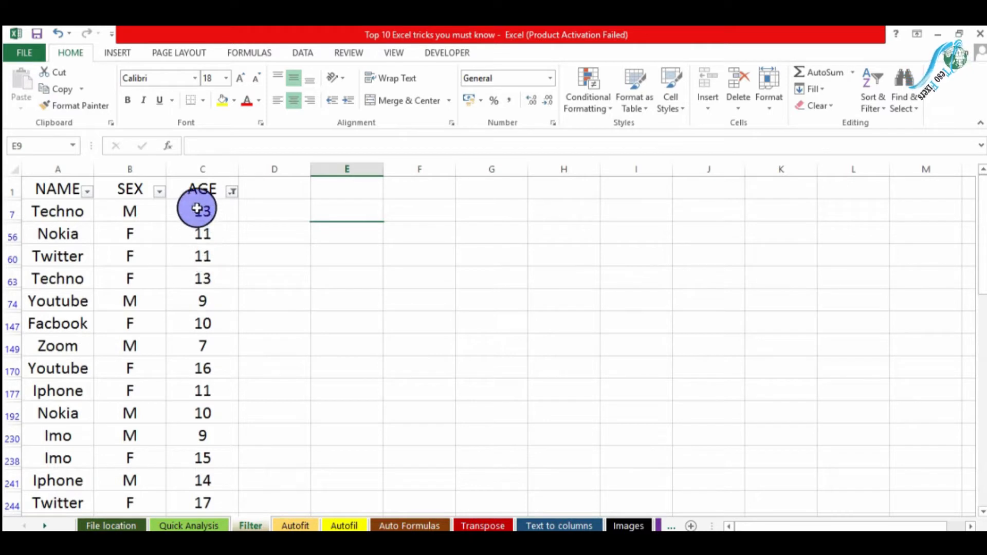
{"action": "left_click", "coordinate": [158, 192]}
{"action": "left_click", "coordinate": [251, 218]}
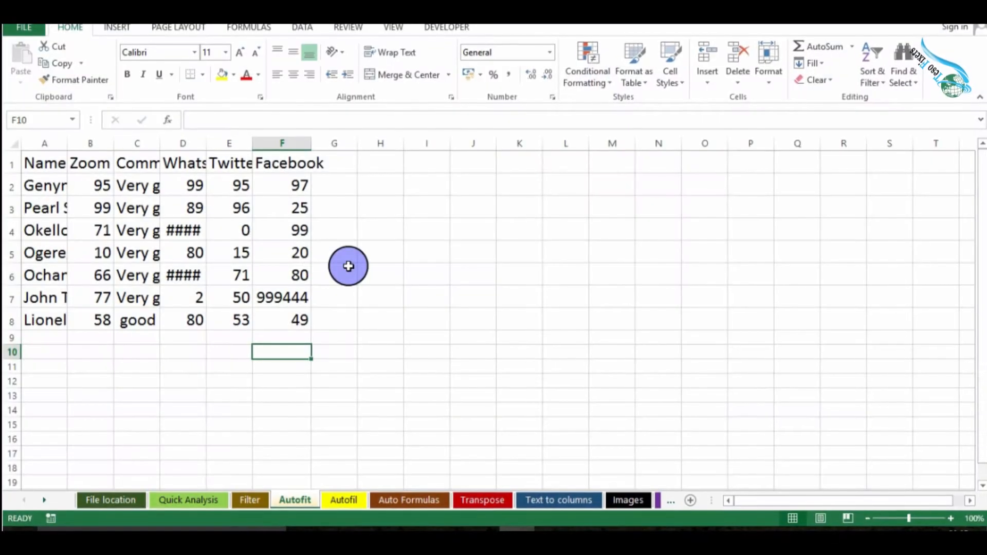
{"action": "left_click", "coordinate": [383, 354]}
{"action": "left_click", "coordinate": [84, 231]}
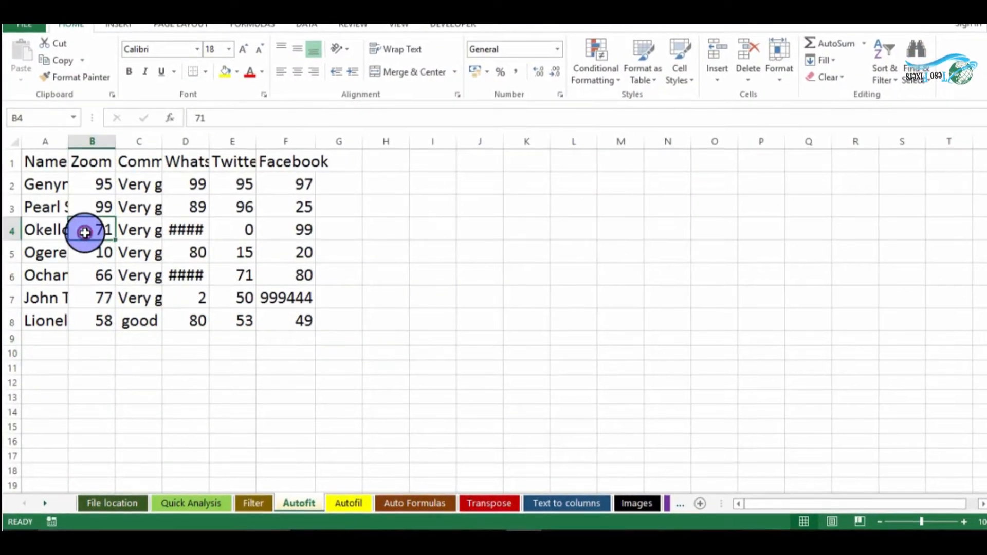
{"action": "left_click", "coordinate": [147, 211]}
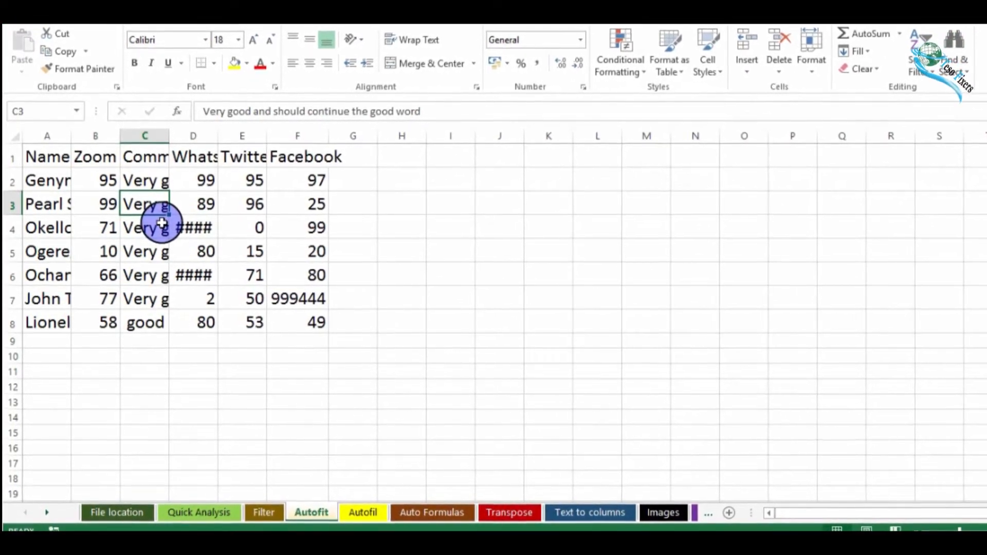
{"action": "left_click", "coordinate": [260, 244]}
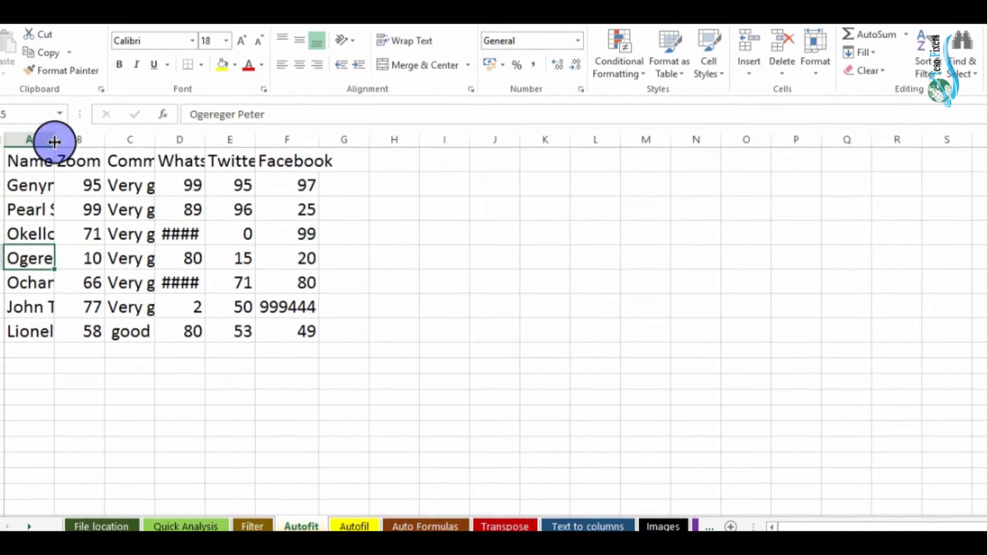
On the Autofit sheet, widen the Name and Zoom columns manually and narrow them again
{"action": "left_click_drag", "start_coordinate": [108, 140], "coordinate": [104, 142]}
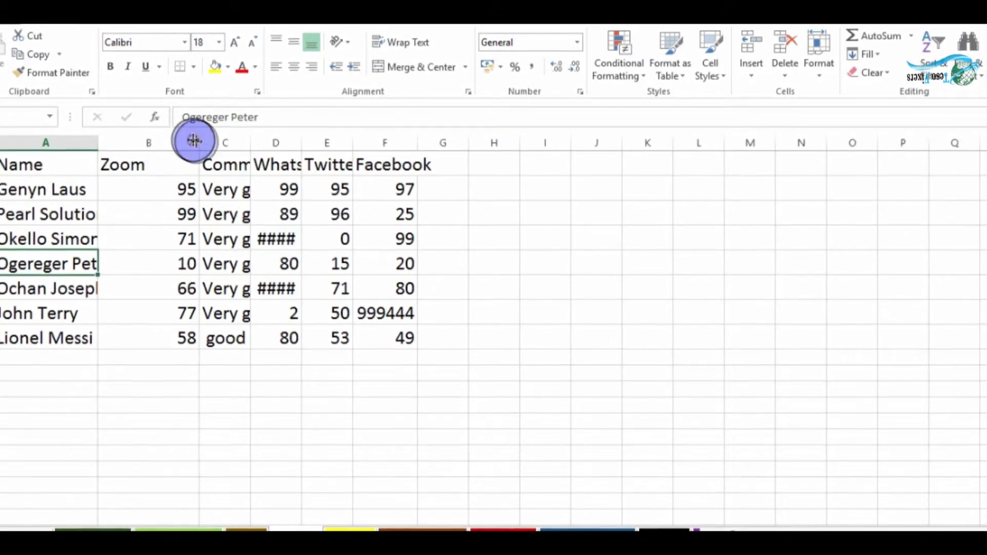
{"action": "left_click_drag", "start_coordinate": [163, 144], "coordinate": [145, 144]}
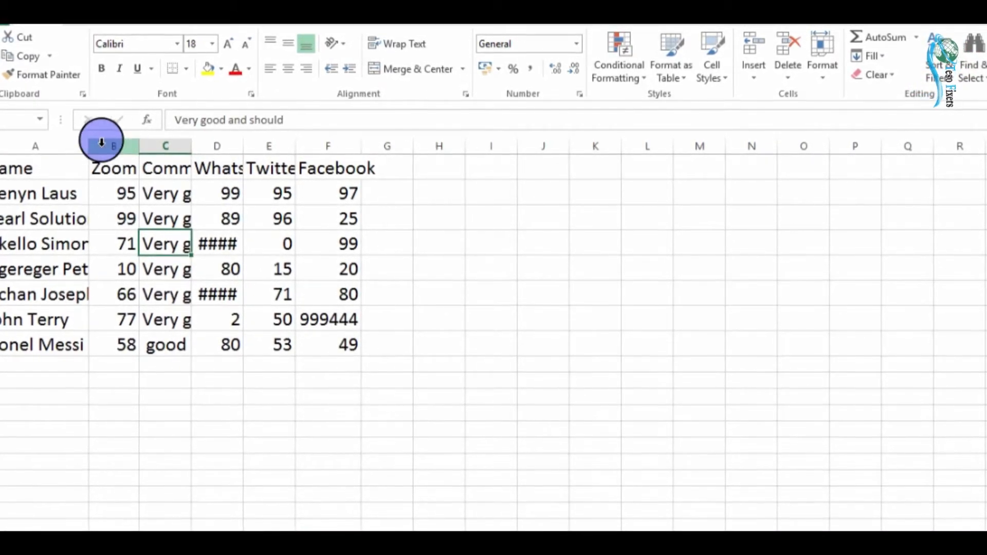
{"action": "left_click_drag", "start_coordinate": [53, 149], "coordinate": [44, 149]}
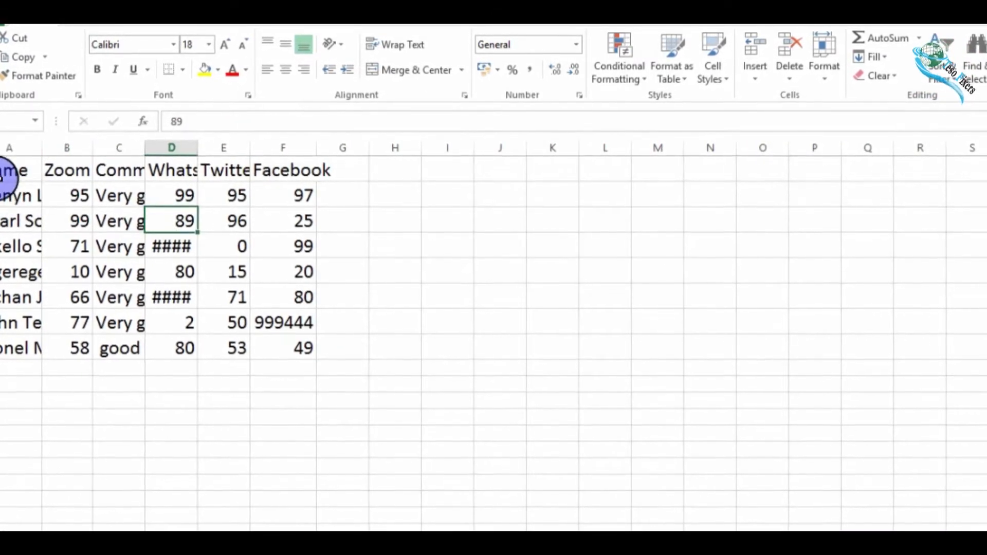
Autofit the Name, Zoom, Comment, WhatsApp and Facebook columns one at a time to their contents
{"action": "double_click", "coordinate": [40, 149]}
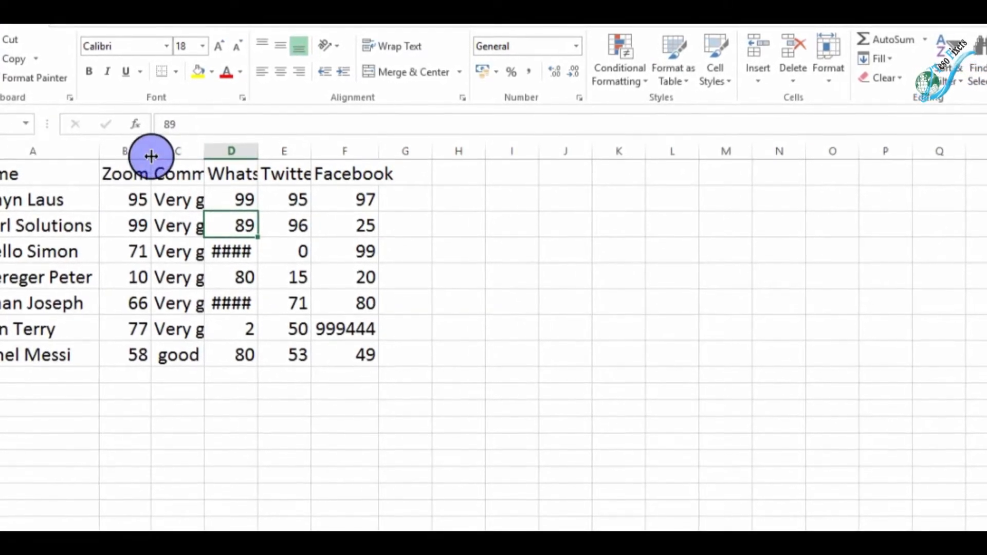
{"action": "left_click_drag", "start_coordinate": [150, 156], "coordinate": [151, 156]}
{"action": "double_click", "coordinate": [205, 156]}
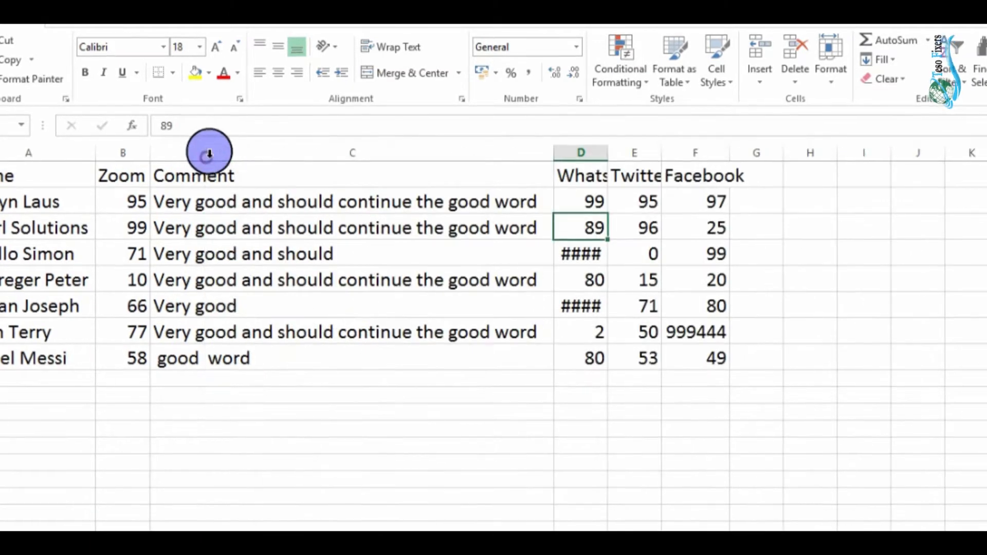
{"action": "double_click", "coordinate": [604, 156]}
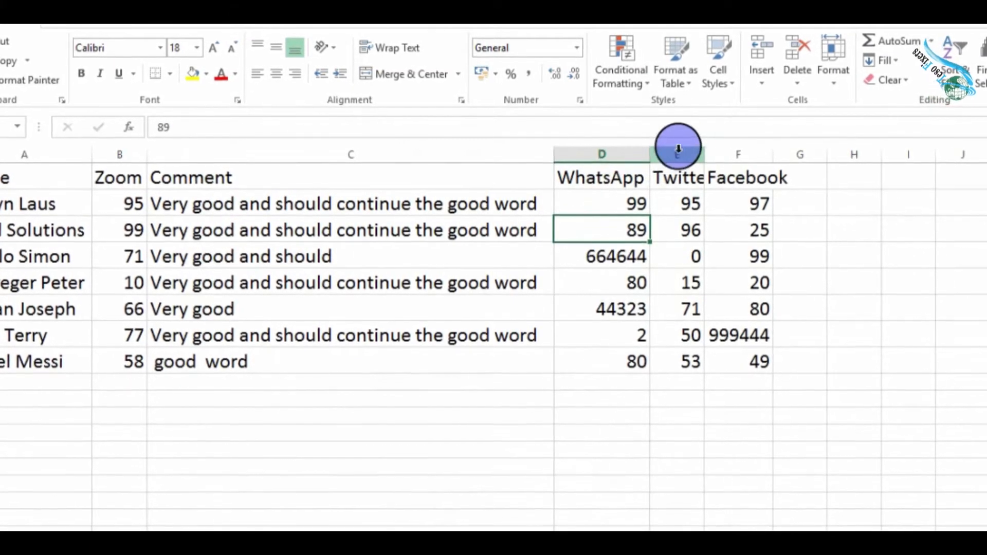
{"action": "left_click", "coordinate": [696, 153]}
{"action": "double_click", "coordinate": [777, 150]}
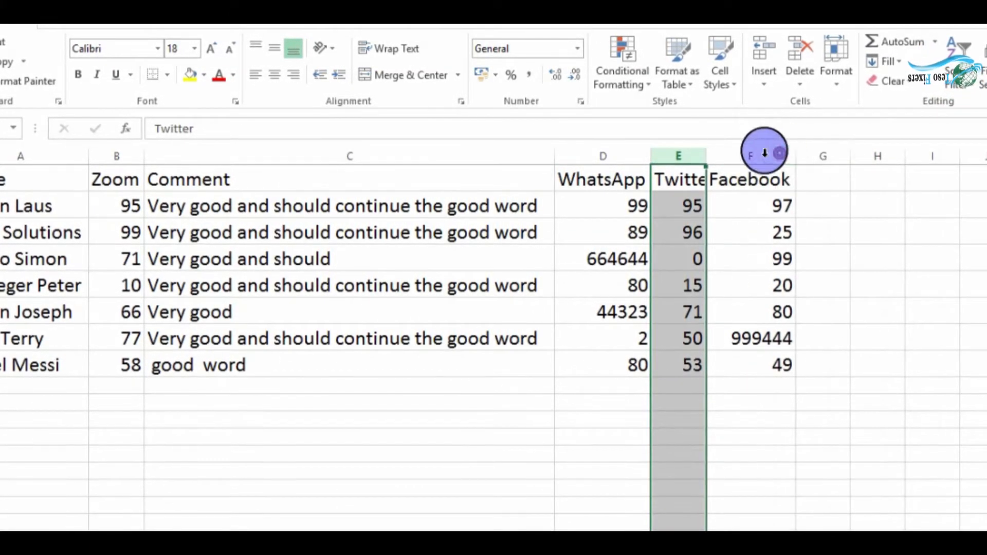
{"action": "left_click", "coordinate": [687, 259]}
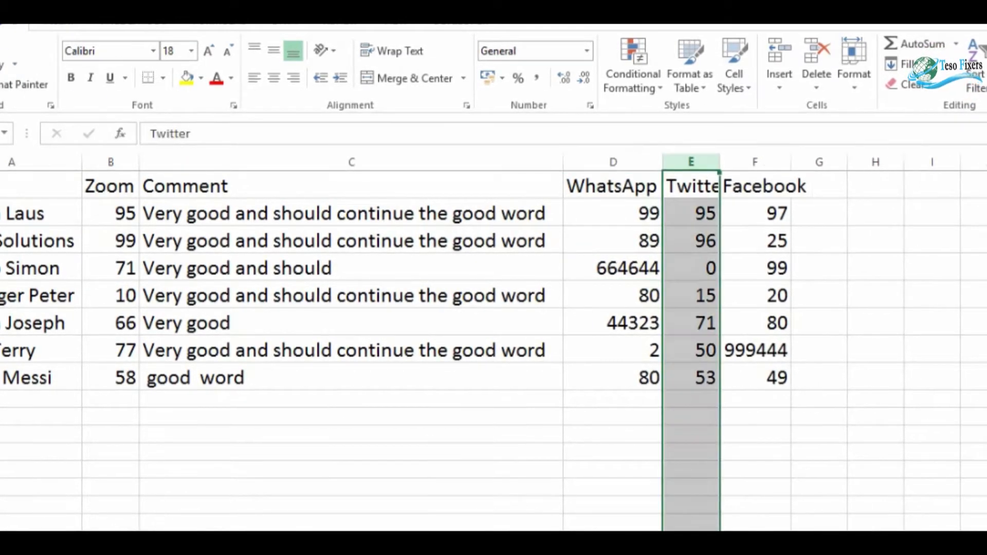
Undo the individual column autofits, including the one on the Name column
{"action": "key", "text": "ctrl+z"}
{"action": "key", "text": "ctrl+z"}
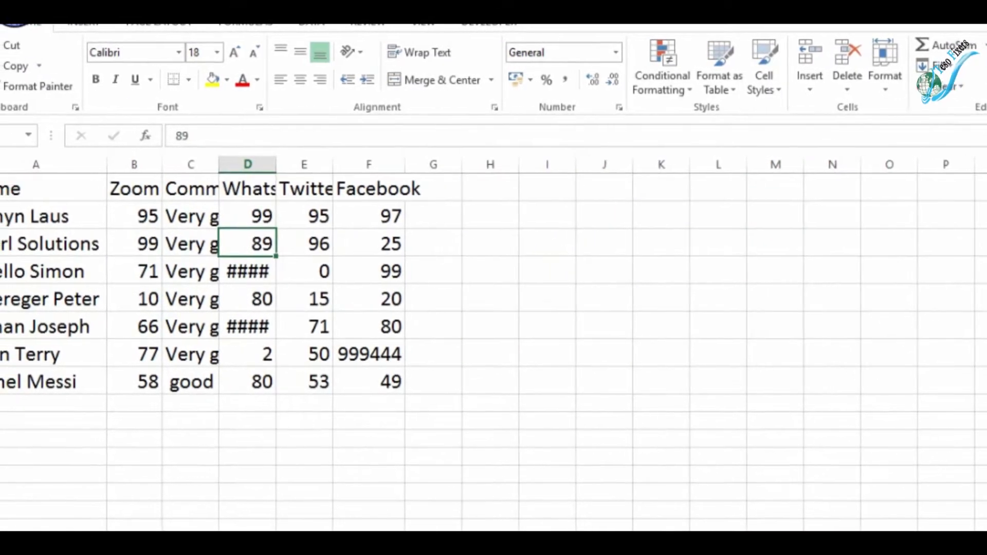
{"action": "key", "text": "ctrl+z"}
{"action": "left_click", "coordinate": [192, 435]}
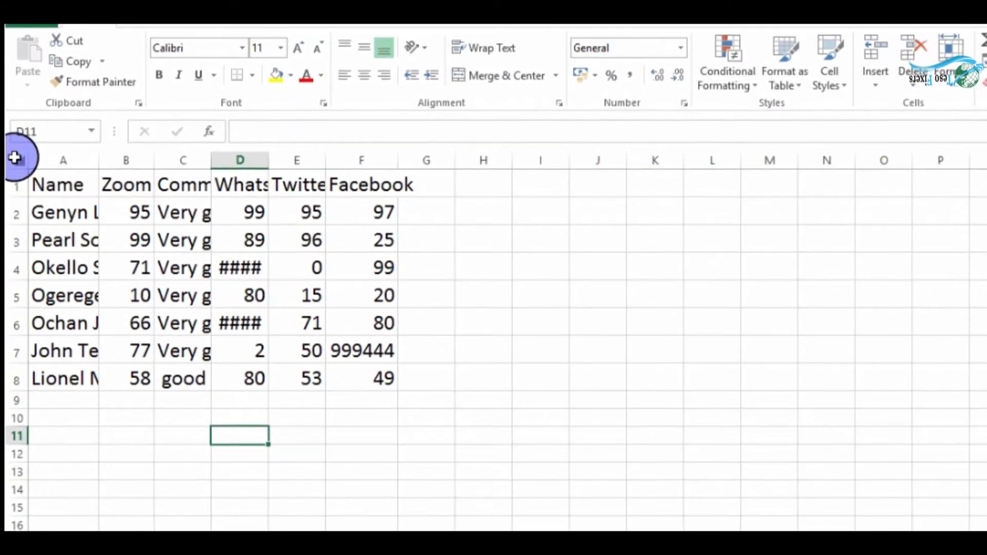
Select the entire Autofit sheet and autofit all its columns at once
{"action": "left_click", "coordinate": [15, 157]}
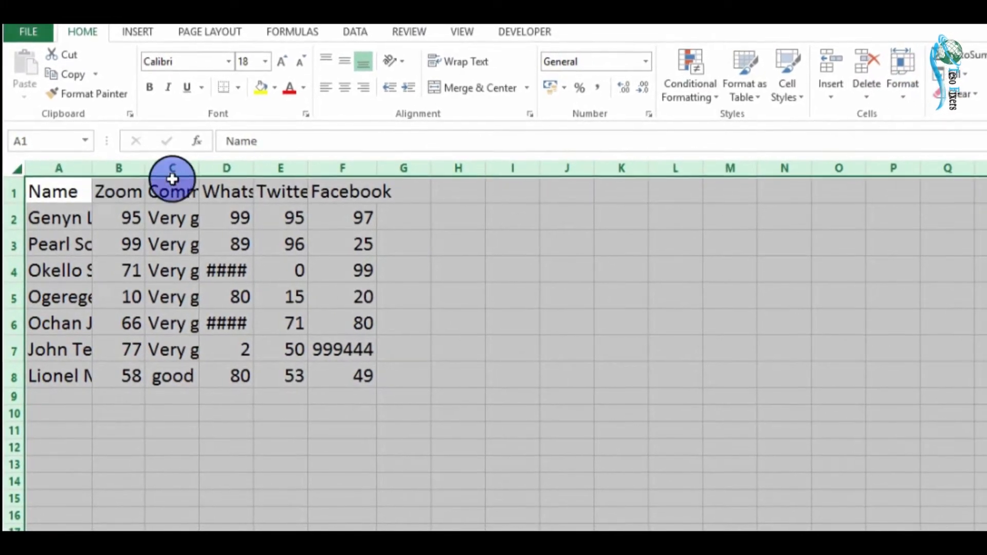
{"action": "double_click", "coordinate": [144, 169]}
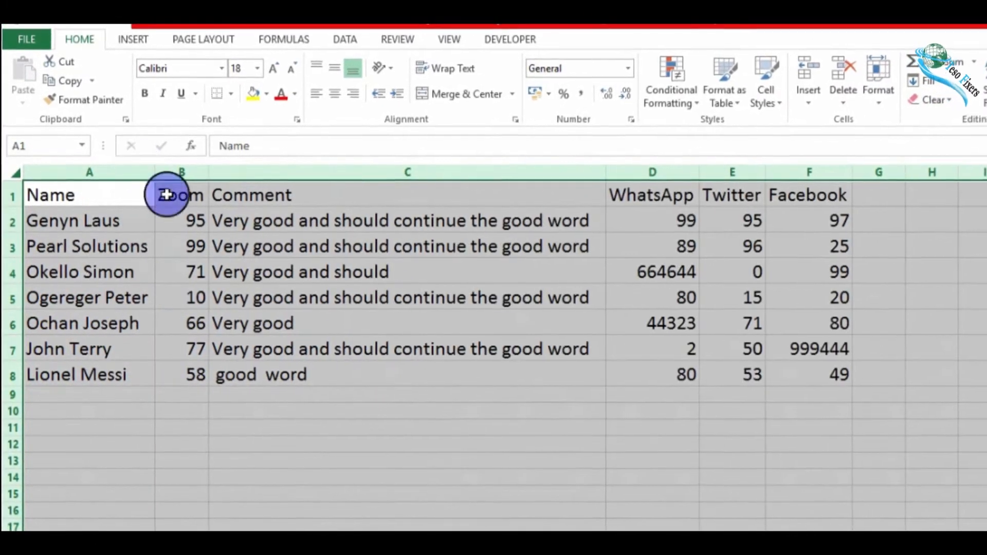
{"action": "left_click", "coordinate": [511, 346]}
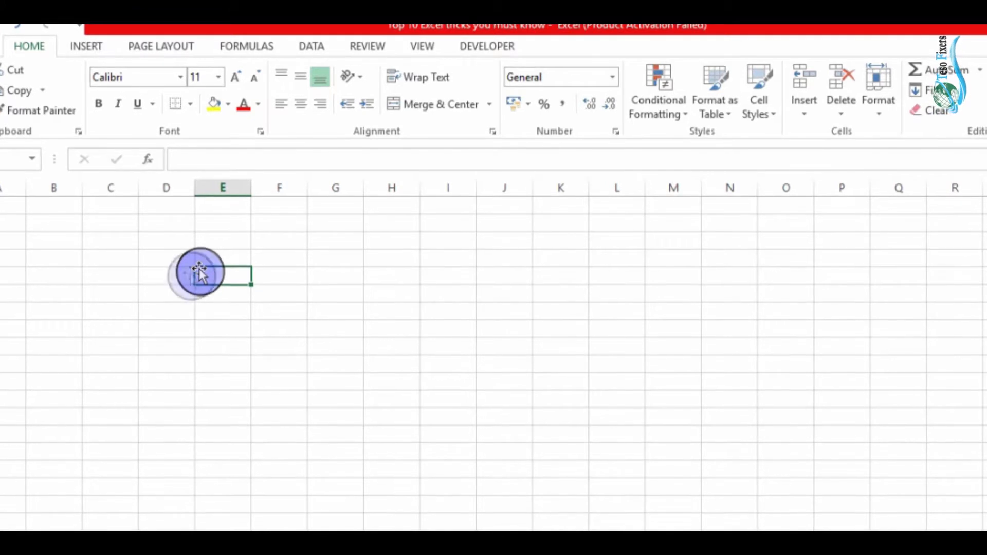
On the Autofil sheet, enter 1 in cell C3 and copy it down column C with AutoFill
{"action": "left_click", "coordinate": [206, 309]}
{"action": "left_click", "coordinate": [105, 245]}
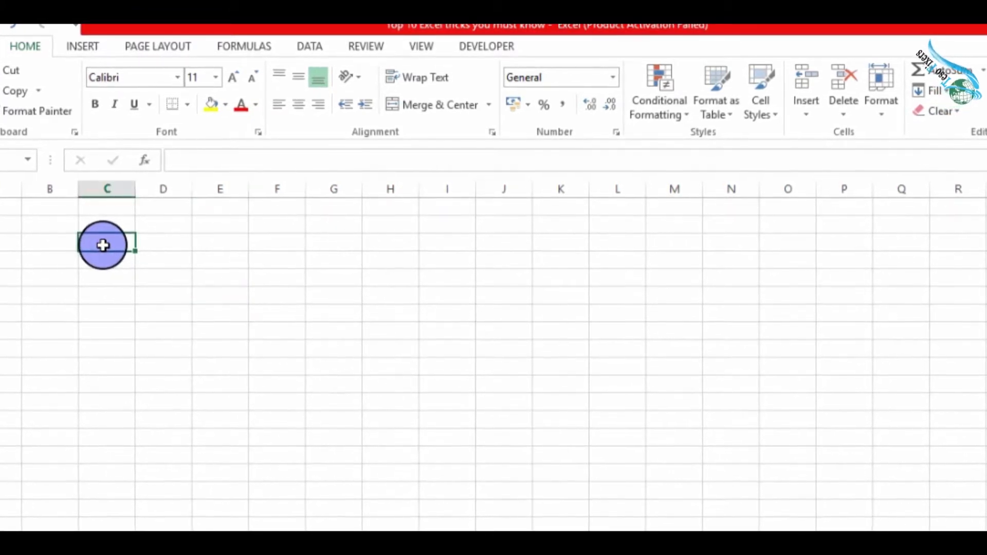
{"action": "key", "text": "Return"}
{"action": "left_click", "coordinate": [102, 245]}
{"action": "left_click_drag", "start_coordinate": [131, 253], "coordinate": [118, 530]}
{"action": "scroll", "coordinate": [267, 521], "scroll_direction": "up", "scroll_amount": 5}
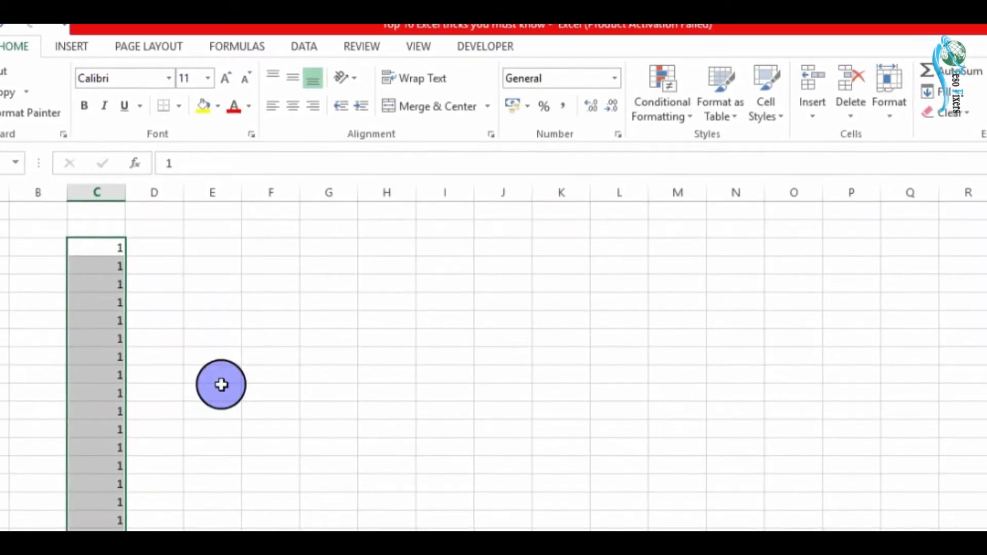
Enter 1 in cell D3 and autofill it down column D to match the length of column C
{"action": "left_click", "coordinate": [150, 247]}
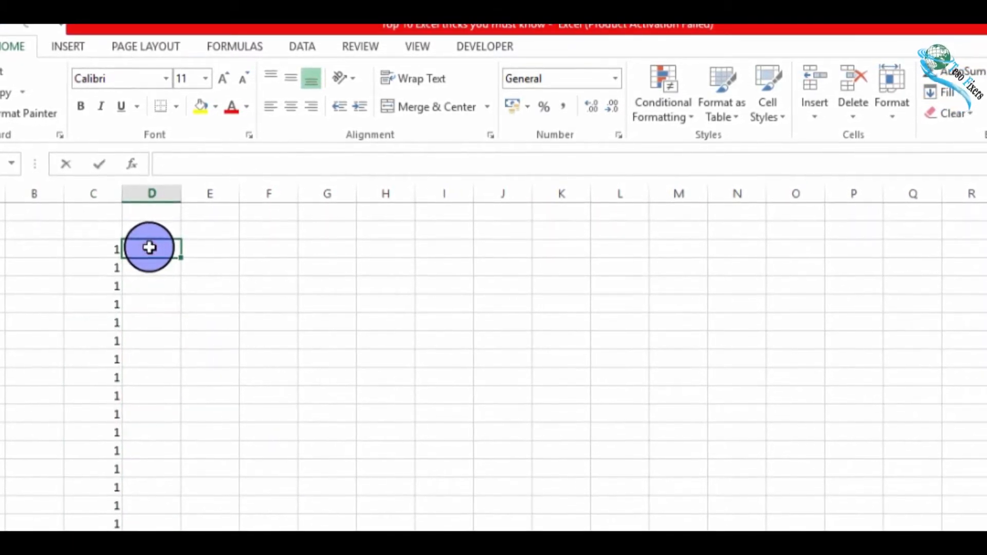
{"action": "type", "text": "1"}
{"action": "left_click_drag", "start_coordinate": [178, 413], "coordinate": [178, 403]}
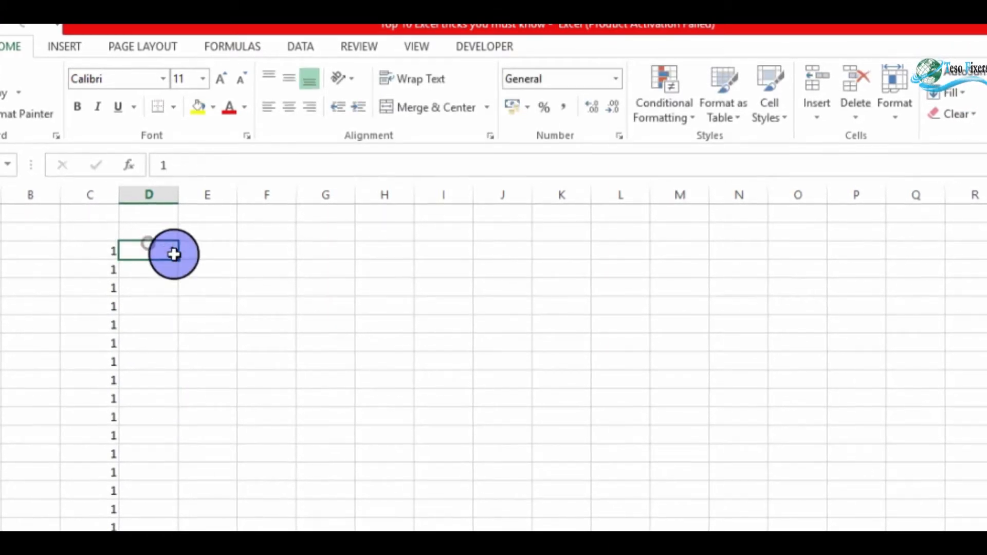
{"action": "double_click", "coordinate": [176, 260]}
{"action": "left_click", "coordinate": [247, 322]}
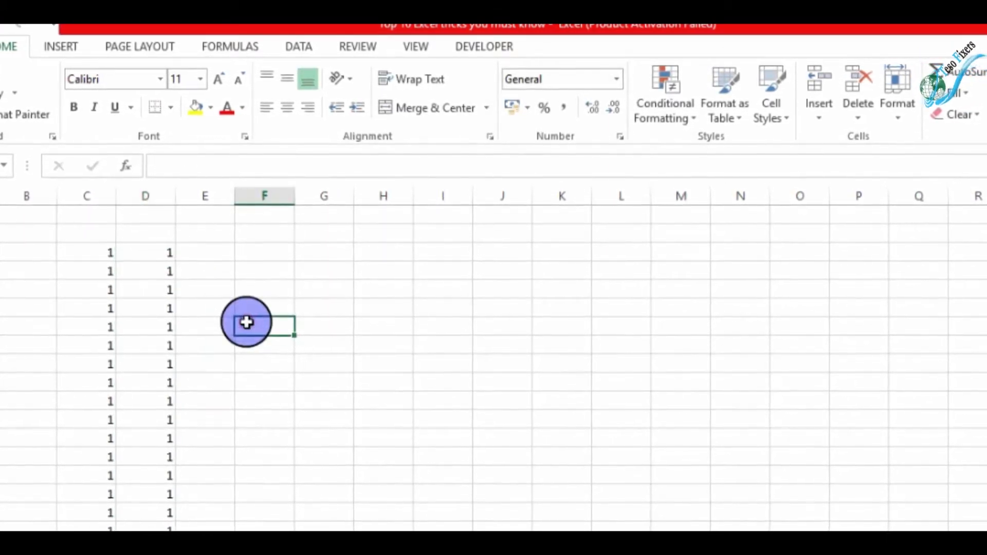
Enter 1 and 2 in cells E3 and E4 and extend them as a number series down column E
{"action": "left_click", "coordinate": [207, 249]}
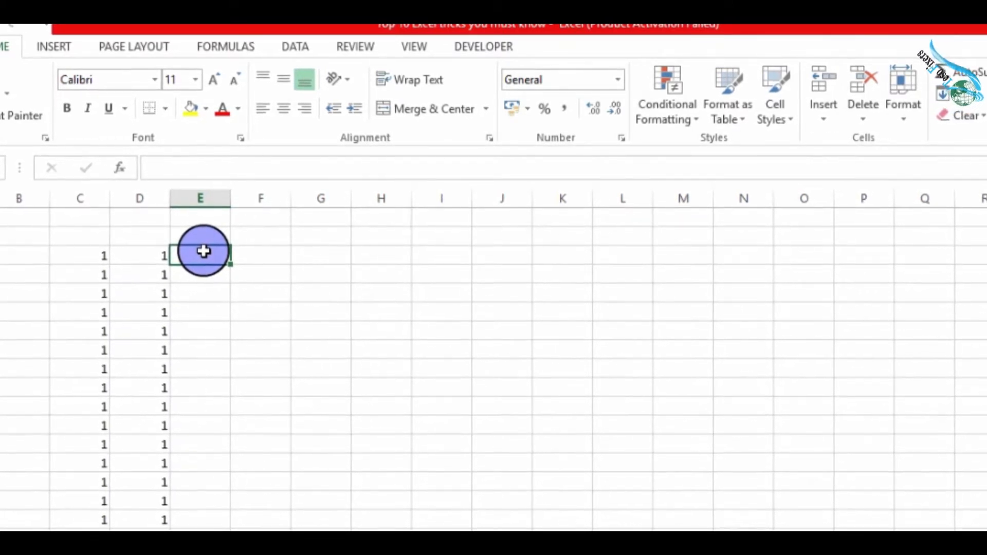
{"action": "key", "text": "Return"}
{"action": "type", "text": "2"}
{"action": "left_click", "coordinate": [229, 349]}
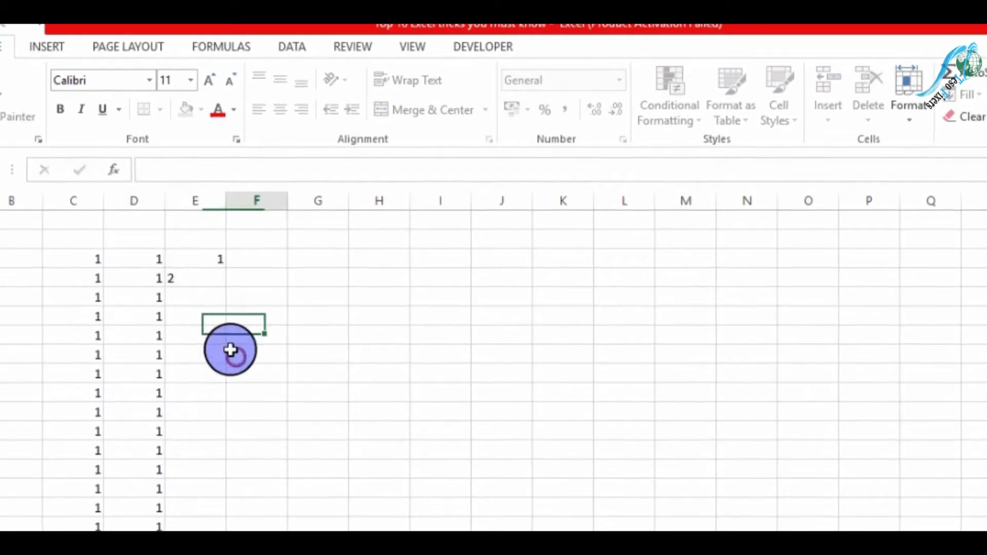
{"action": "left_click_drag", "start_coordinate": [203, 261], "coordinate": [221, 530]}
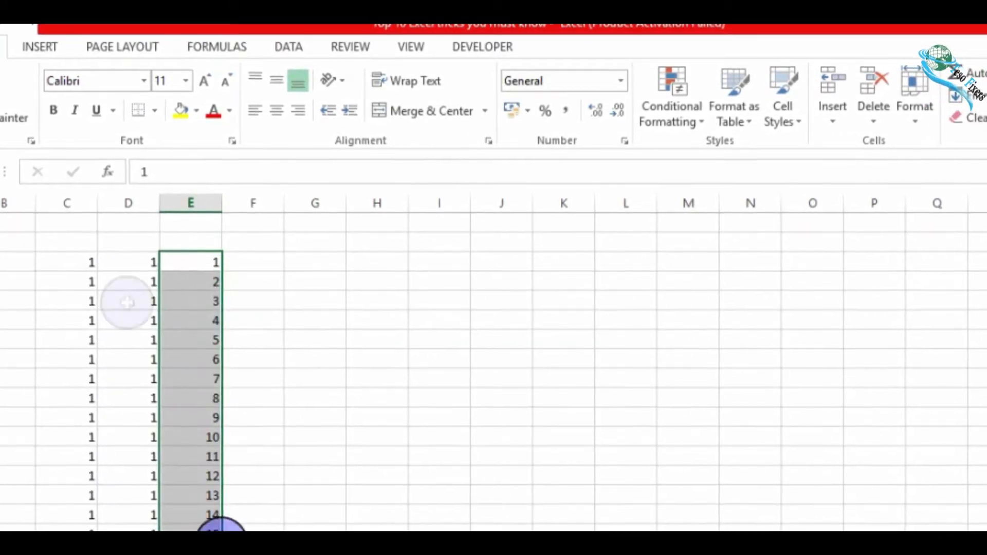
{"action": "key", "text": "ctrl+z"}
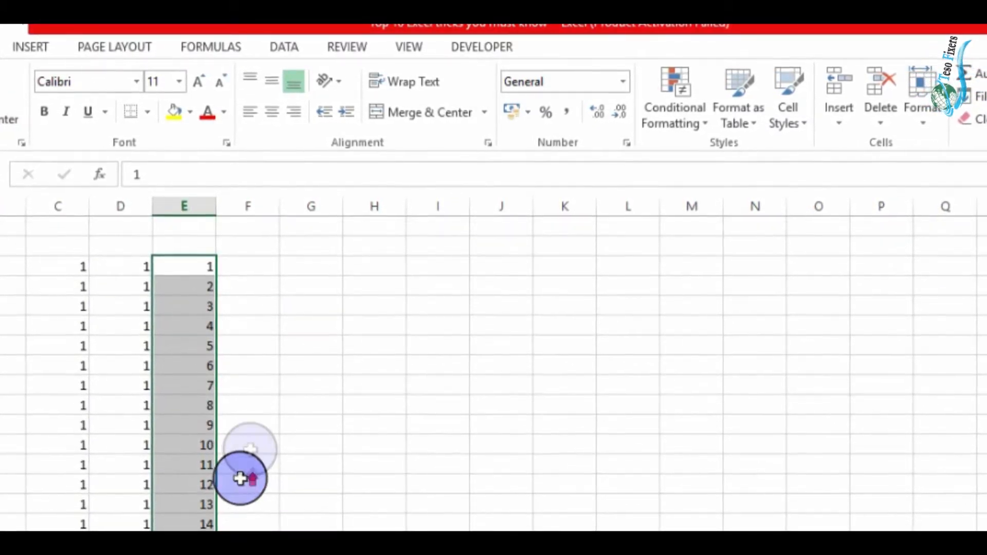
Enter January in cell F3 and autofill the month names down column F alongside the number series
{"action": "left_click", "coordinate": [248, 269]}
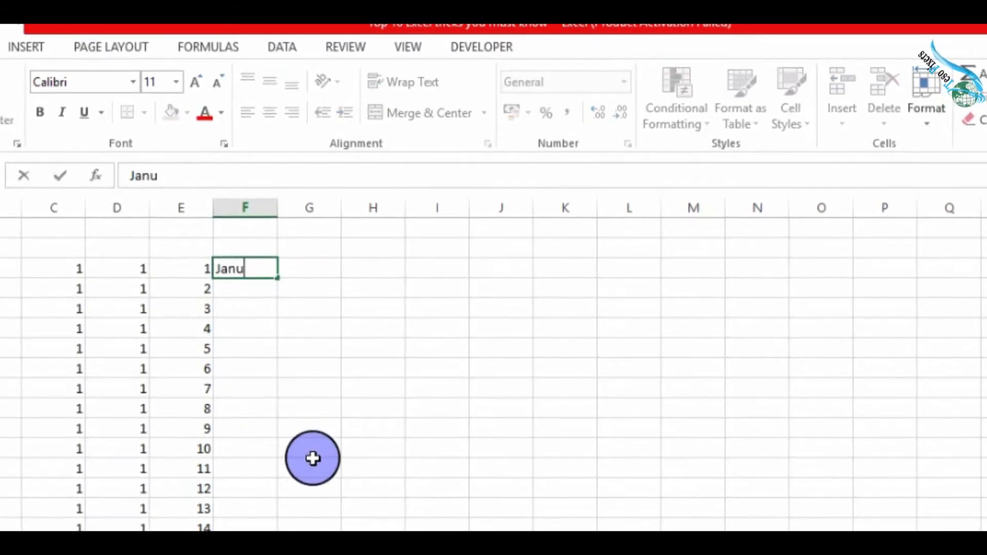
{"action": "type", "text": "January"}
{"action": "key", "text": "Return"}
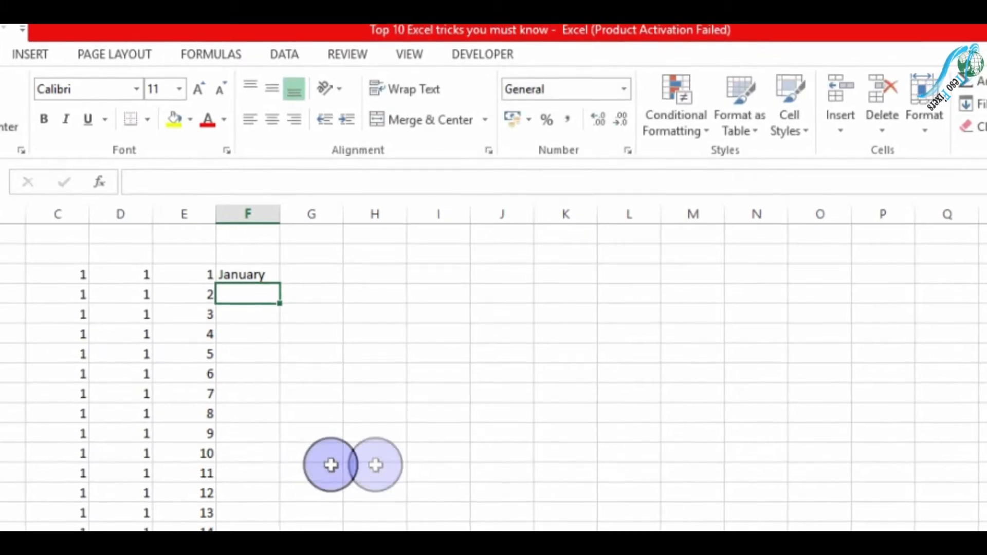
{"action": "left_click", "coordinate": [247, 276]}
{"action": "left_click_drag", "start_coordinate": [273, 283], "coordinate": [269, 517]}
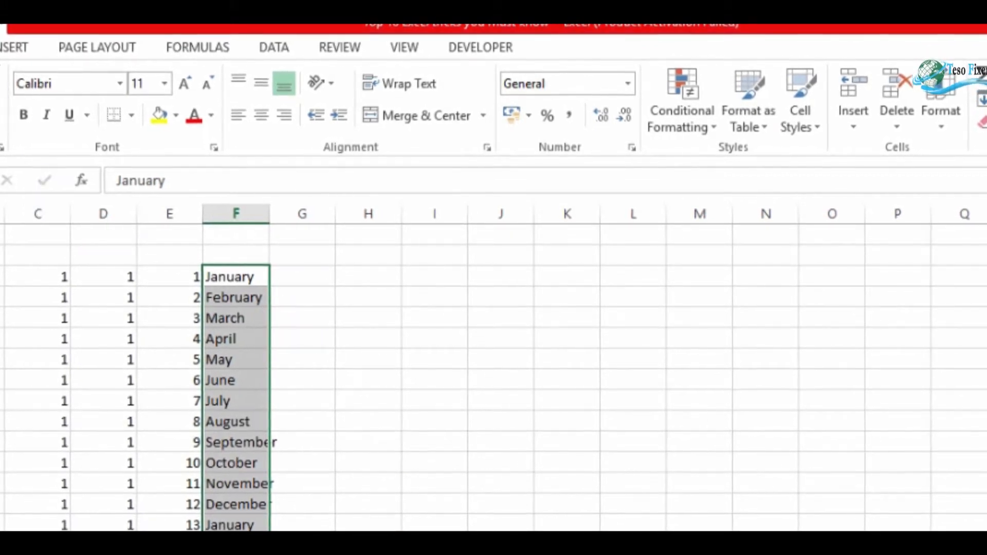
{"action": "key", "text": "ctrl+z"}
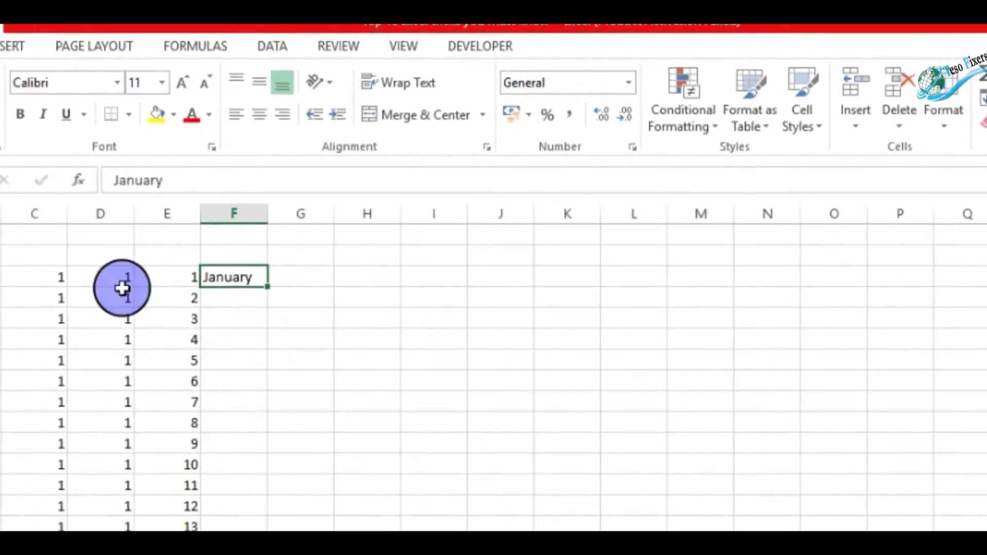
{"action": "double_click", "coordinate": [271, 288]}
{"action": "left_click", "coordinate": [478, 489]}
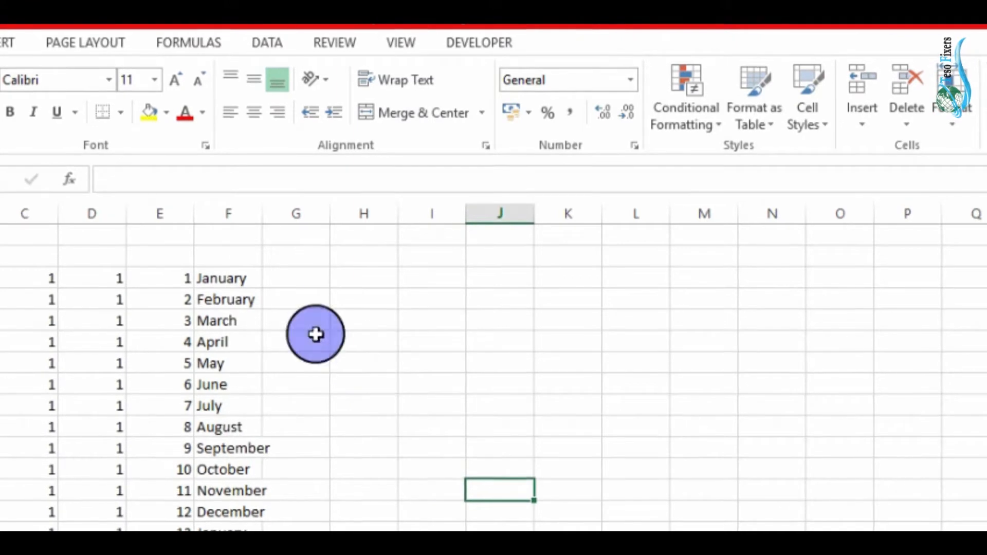
Enter the date 1/1/2020 in cell G3 and autofill consecutive dates down to cell G20
{"action": "left_click", "coordinate": [286, 278]}
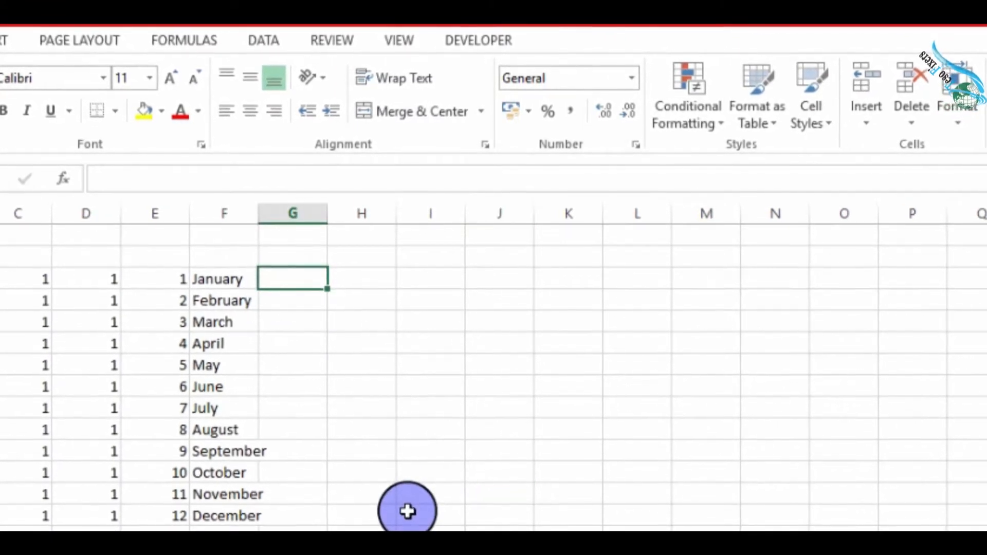
{"action": "type", "text": "1/"}
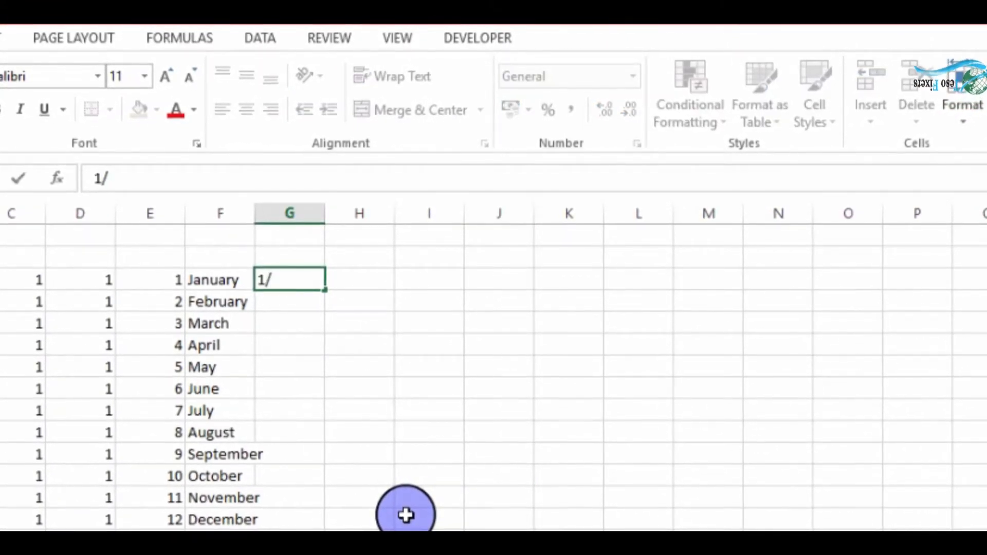
{"action": "type", "text": "1/2020"}
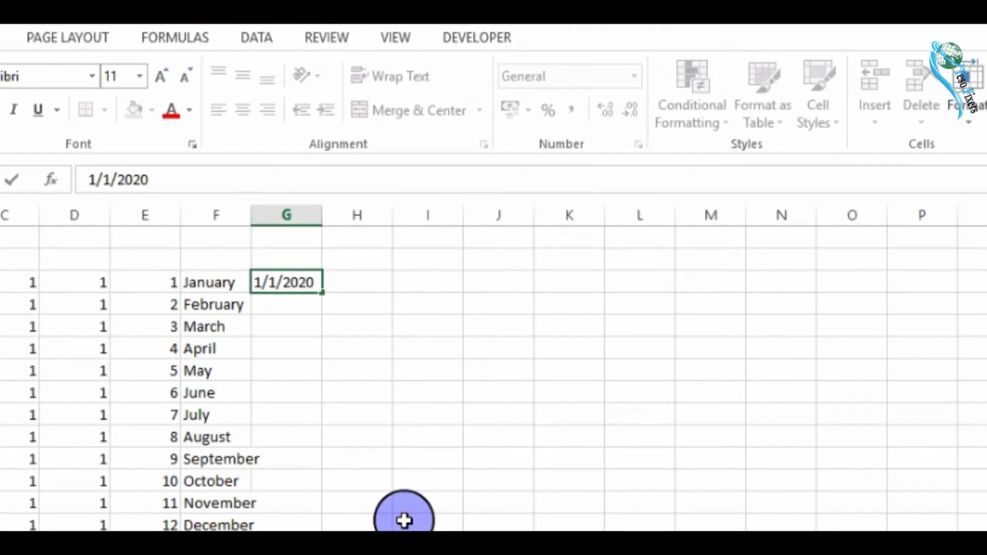
{"action": "key", "text": "Return"}
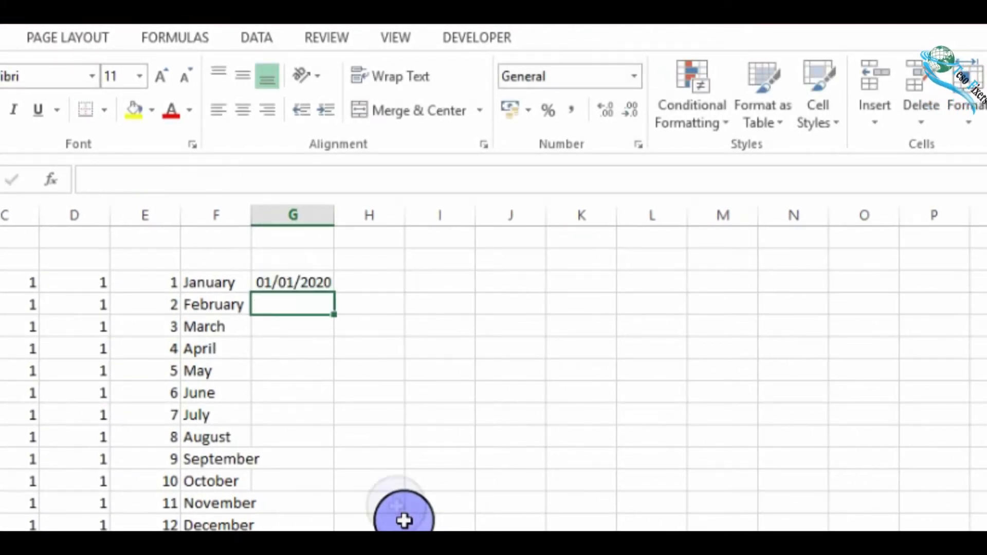
{"action": "left_click", "coordinate": [303, 282]}
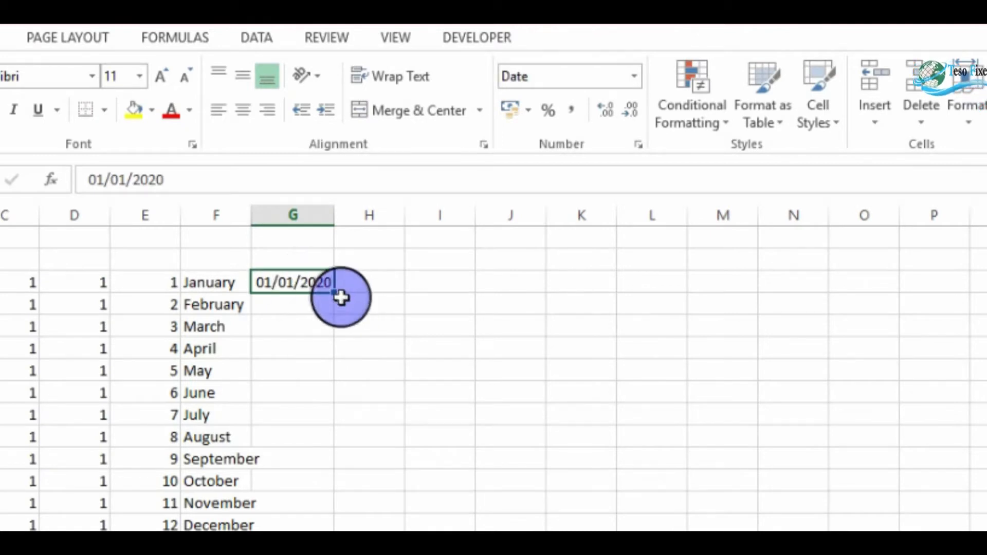
{"action": "left_click_drag", "start_coordinate": [338, 292], "coordinate": [329, 527]}
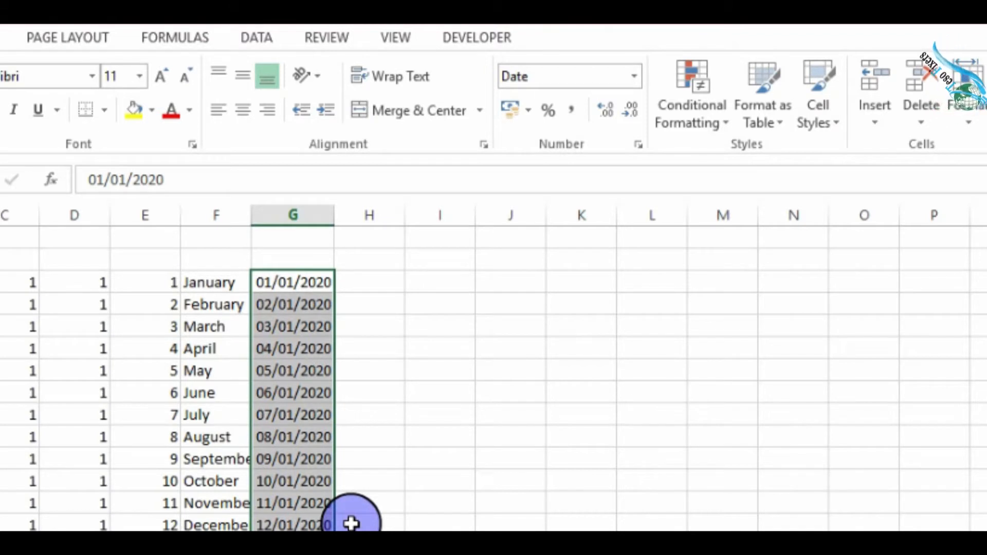
{"action": "left_click", "coordinate": [442, 498]}
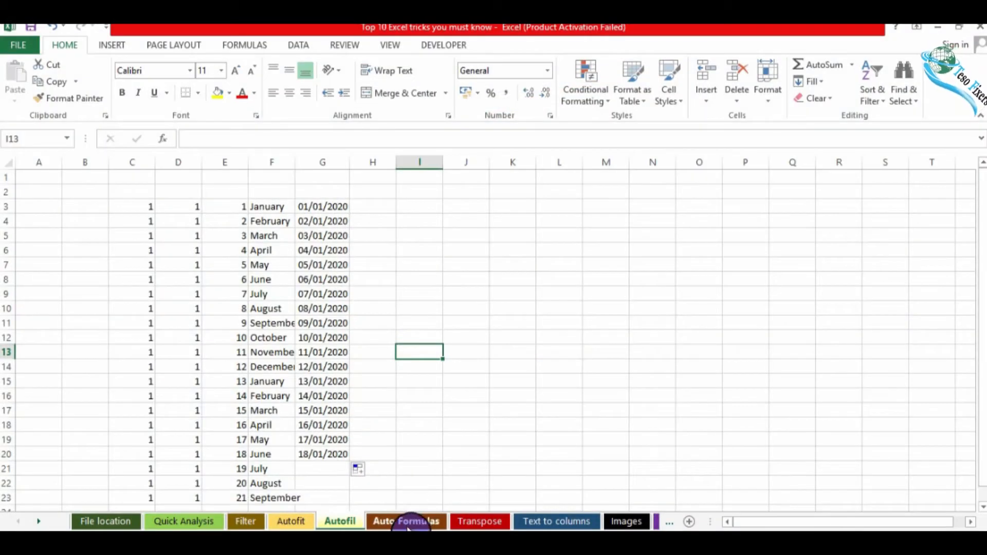
Switch to the Auto Formulas sheet containing the item price and discount table
{"action": "left_click", "coordinate": [410, 522]}
{"action": "left_click", "coordinate": [386, 402]}
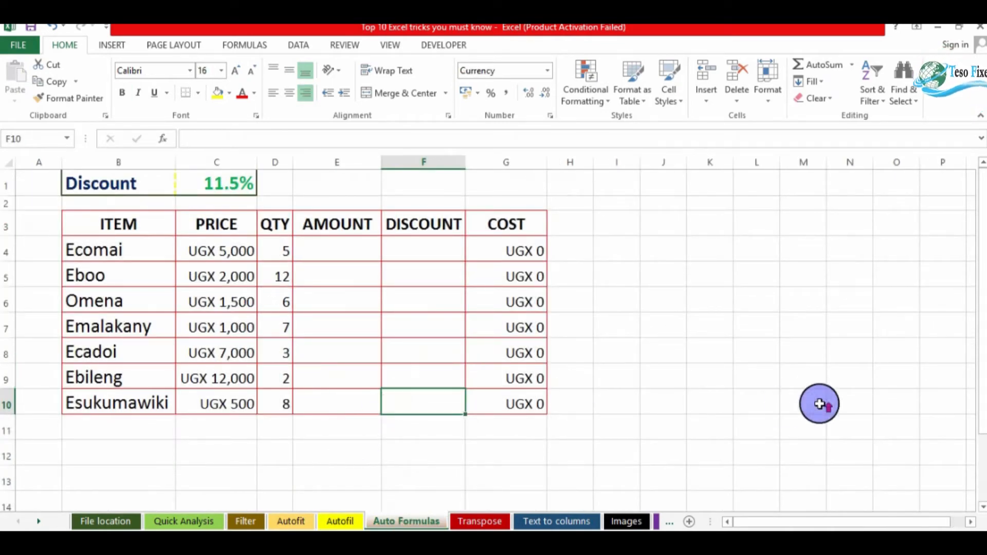
{"action": "left_click", "coordinate": [672, 322]}
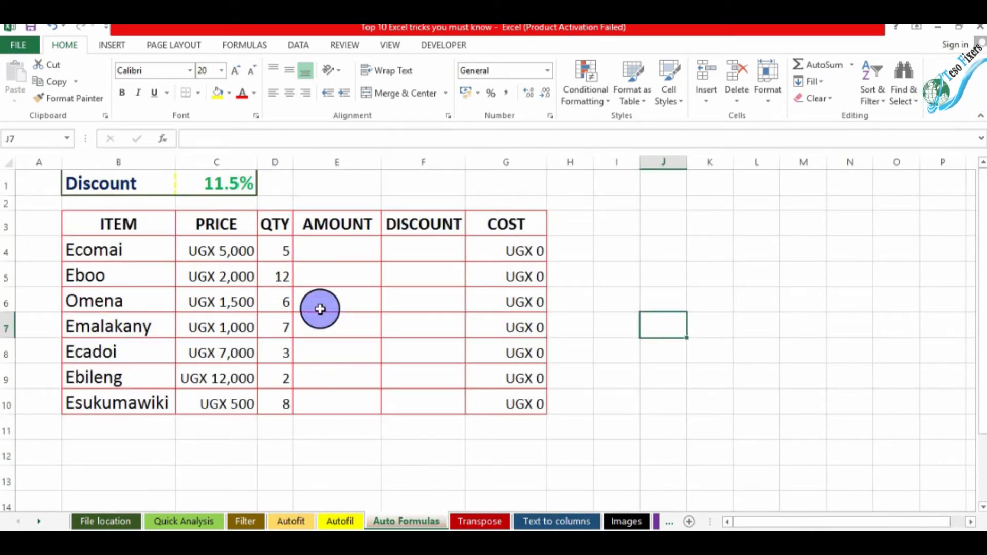
Review the item names in B4 to B10 and the empty Amount cells of the table
{"action": "left_click", "coordinate": [325, 246]}
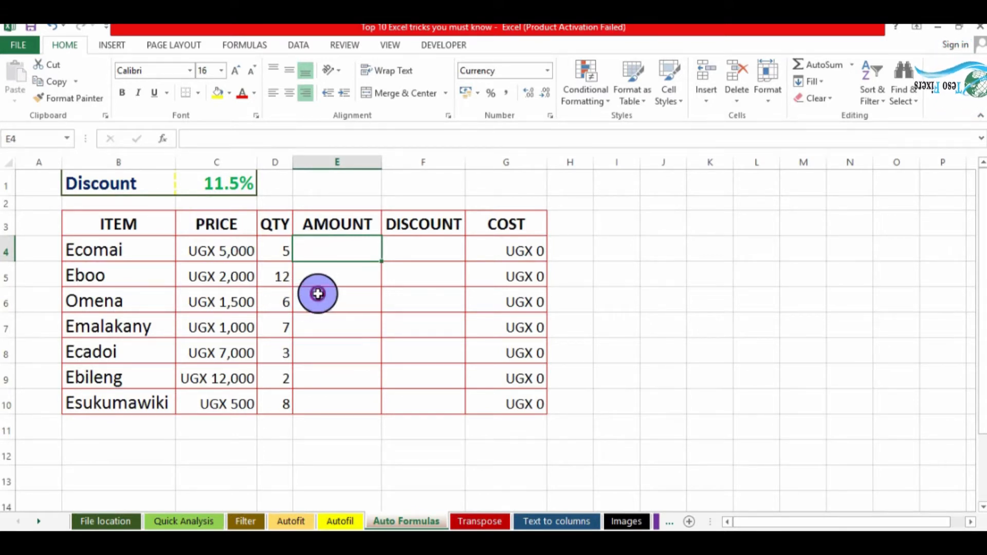
{"action": "left_click", "coordinate": [338, 299]}
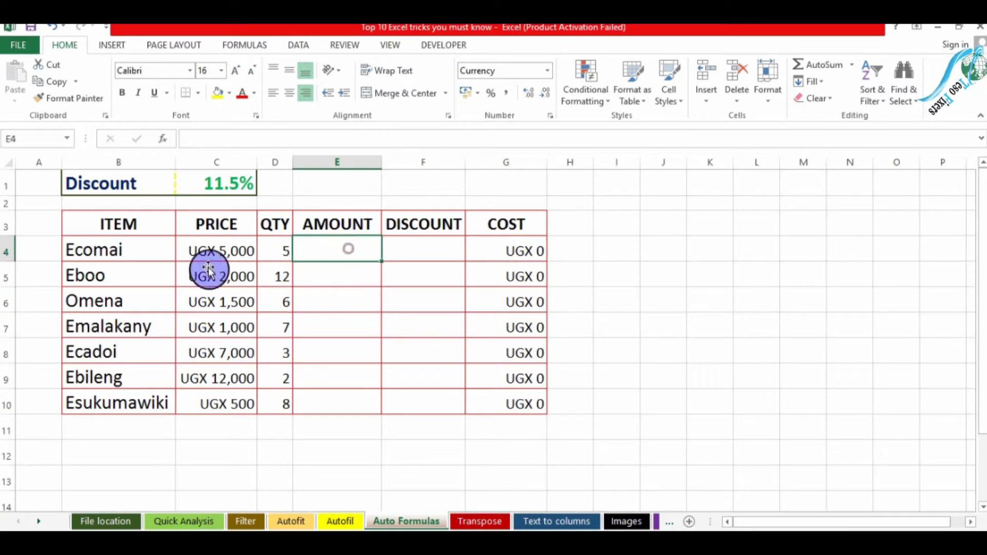
{"action": "left_click", "coordinate": [130, 252]}
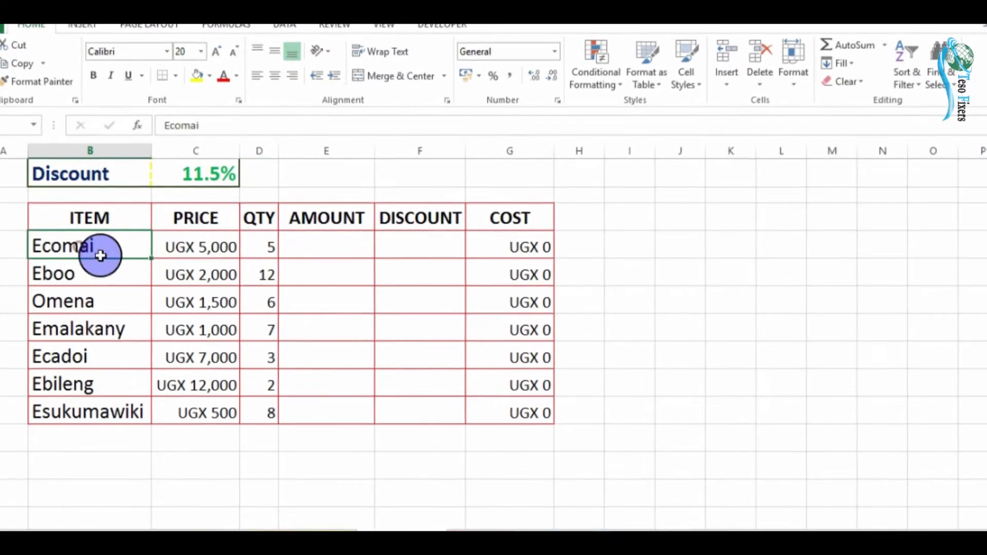
{"action": "left_click", "coordinate": [329, 250]}
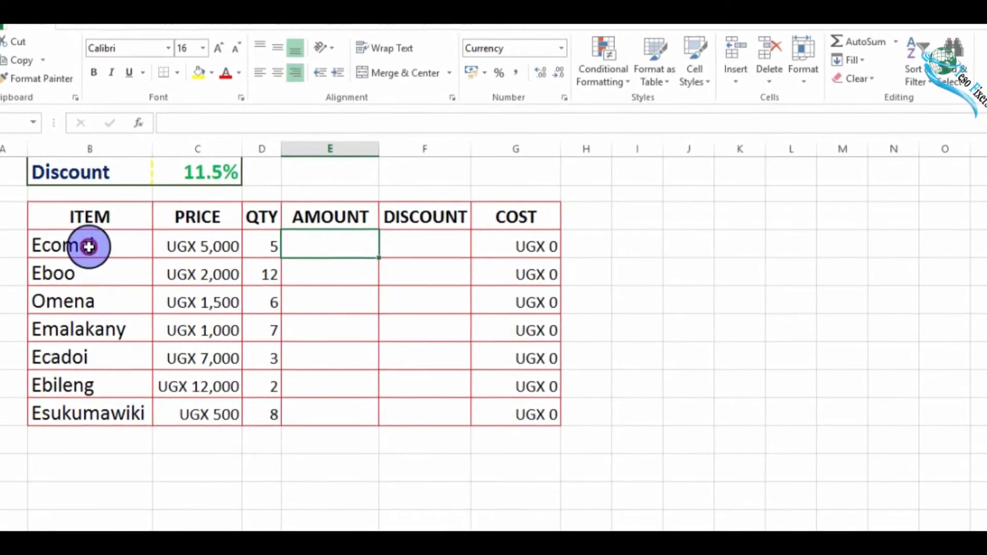
{"action": "left_click_drag", "start_coordinate": [82, 245], "coordinate": [88, 421]}
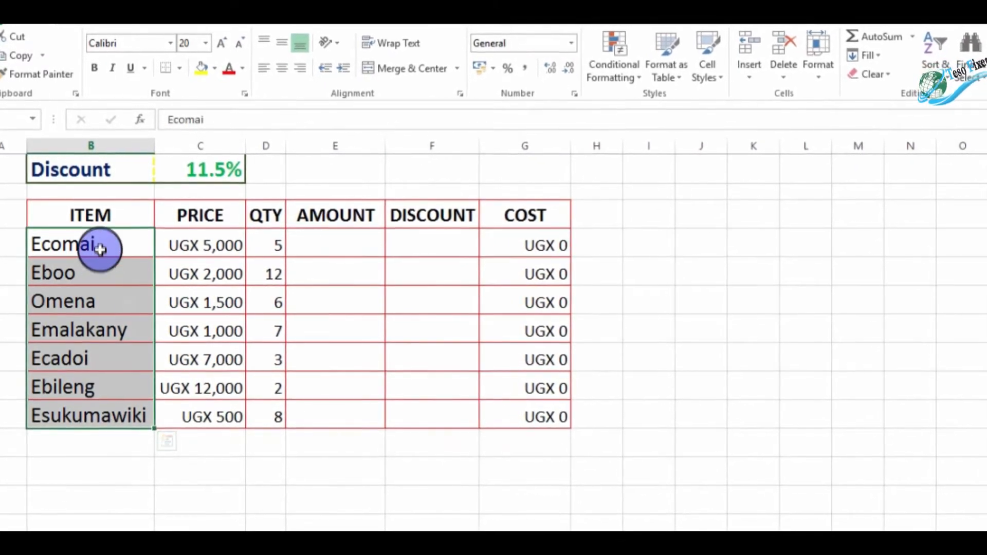
{"action": "left_click", "coordinate": [330, 253]}
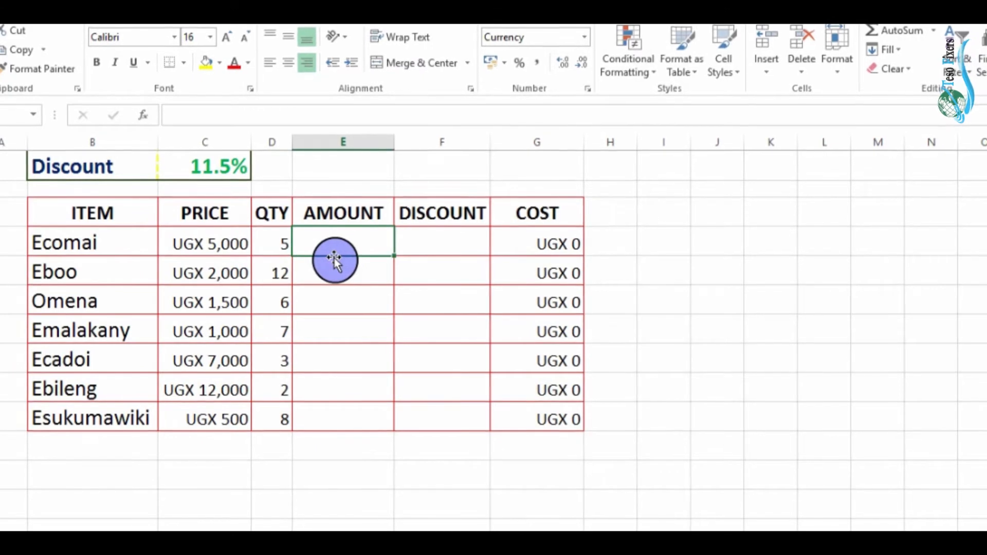
{"action": "left_click", "coordinate": [113, 258]}
{"action": "left_click_drag", "start_coordinate": [114, 258], "coordinate": [80, 392]}
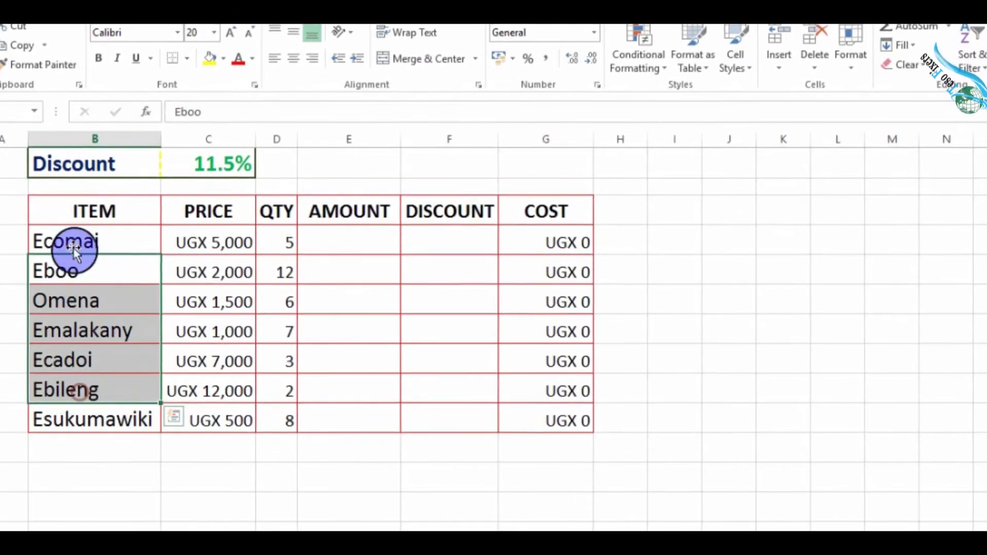
{"action": "left_click", "coordinate": [78, 241]}
Enter the formula =C4*D4 in cell E4 to calculate the Ecomai amount from price and quantity
{"action": "left_click", "coordinate": [356, 229]}
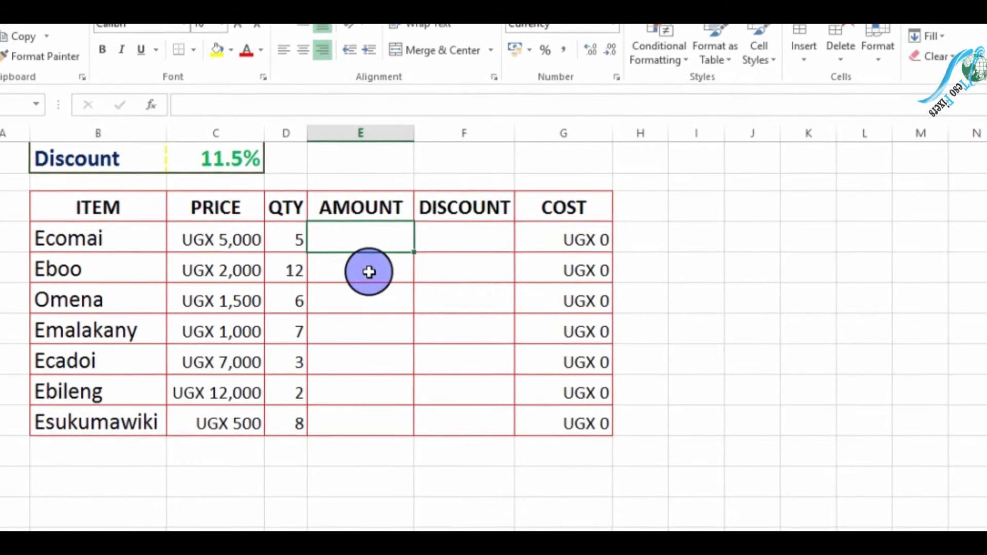
{"action": "type", "text": "="}
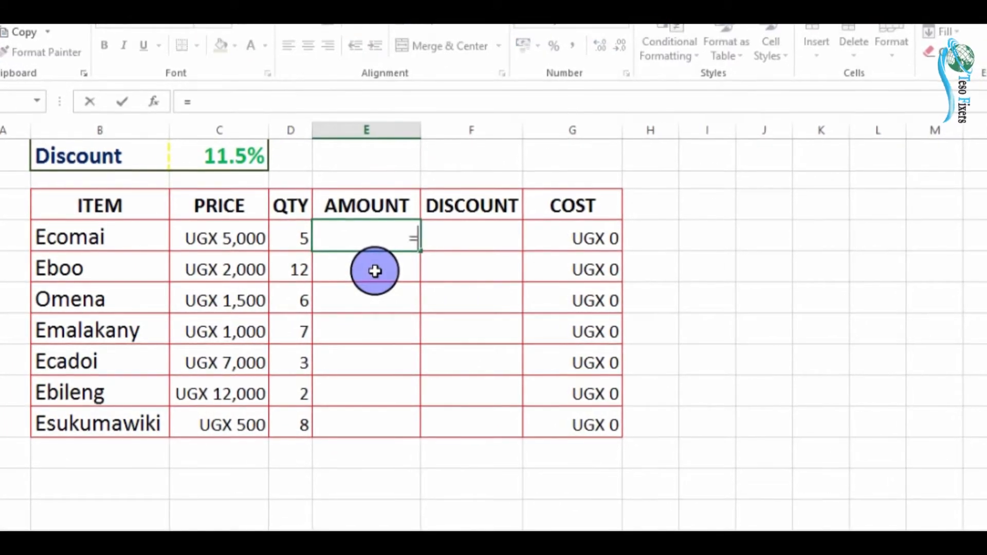
{"action": "left_click", "coordinate": [218, 236]}
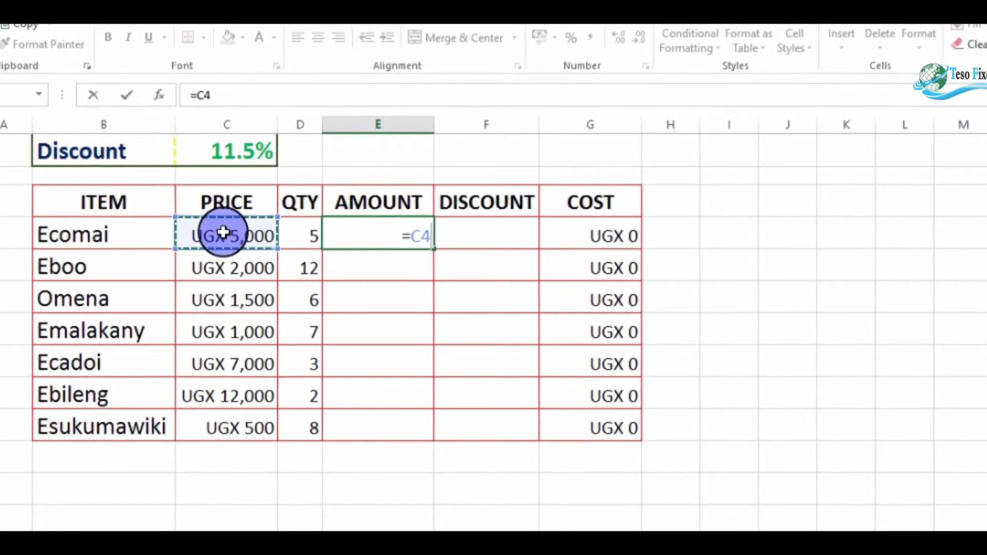
{"action": "type", "text": "*"}
{"action": "left_click", "coordinate": [303, 236]}
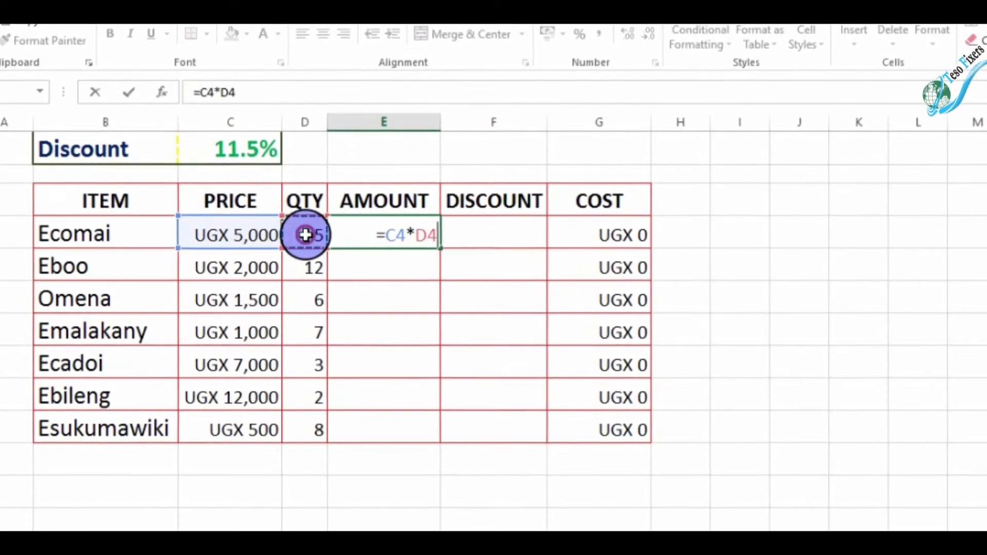
{"action": "key", "text": "Return"}
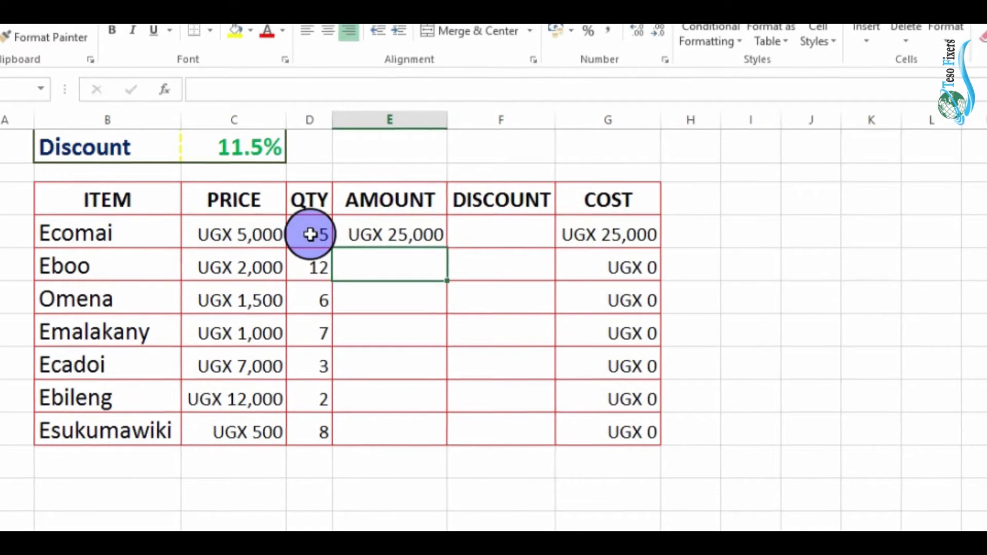
Autofill the amount formula from E4 down to E10 and check the copied formula in E7
{"action": "left_click", "coordinate": [405, 232]}
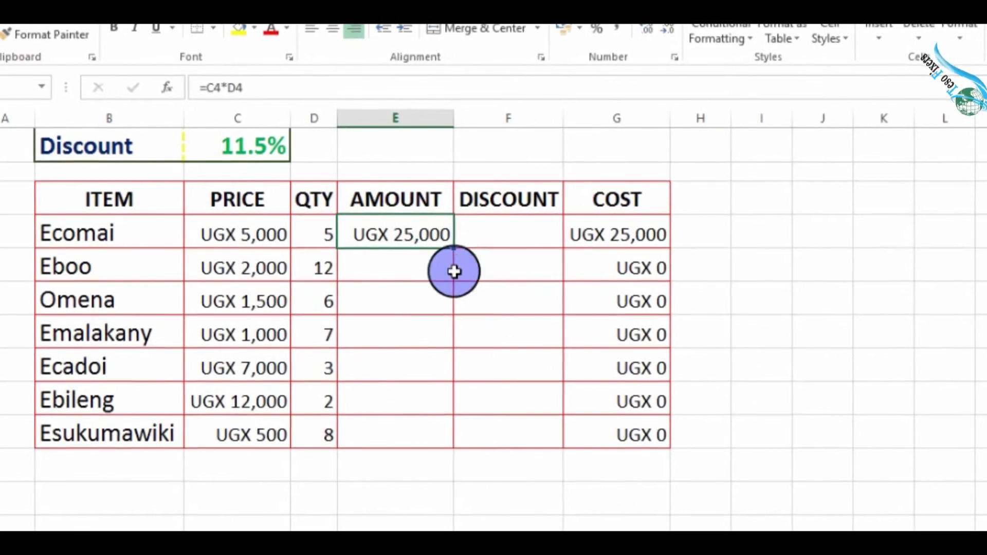
{"action": "left_click_drag", "start_coordinate": [459, 252], "coordinate": [440, 449]}
{"action": "left_click", "coordinate": [392, 329]}
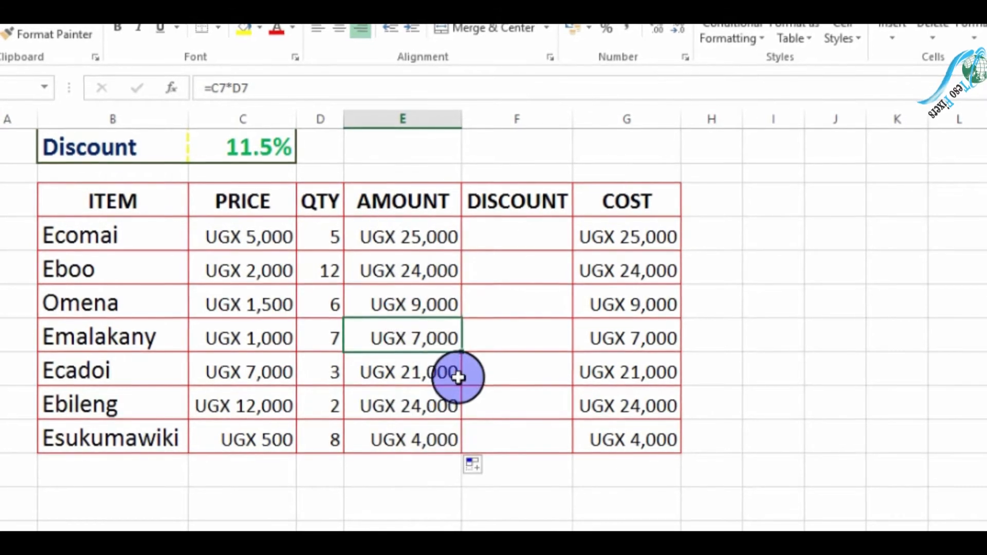
{"action": "left_click", "coordinate": [429, 236]}
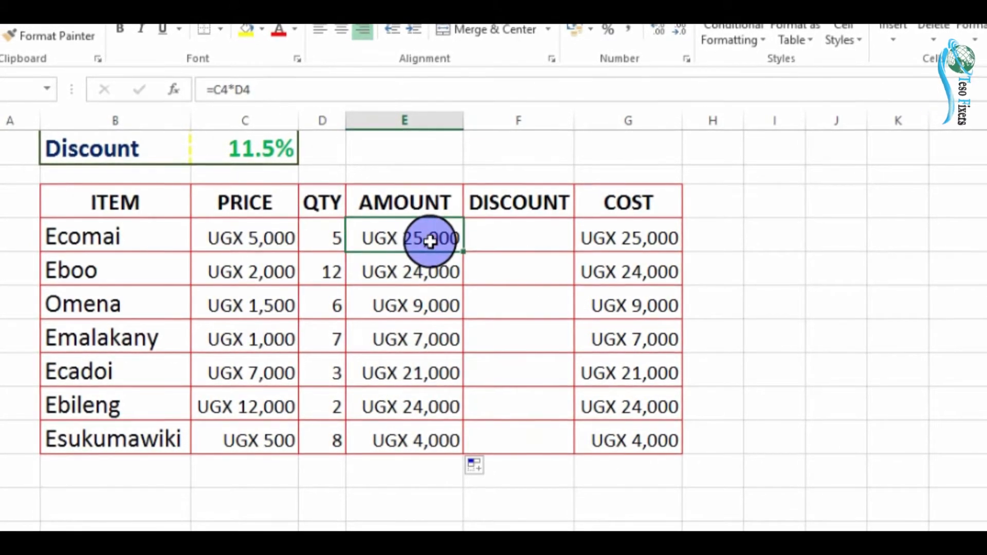
Enter the discount formula =E4*C1 in cell F4, using the discount rate in C1
{"action": "left_click", "coordinate": [521, 231]}
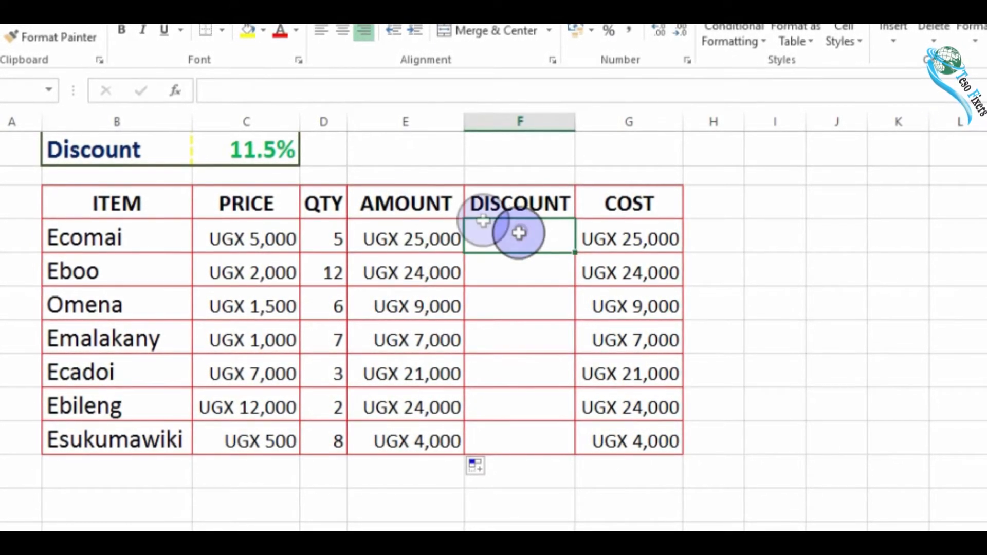
{"action": "left_click", "coordinate": [264, 152]}
{"action": "key", "text": "ctrl+c"}
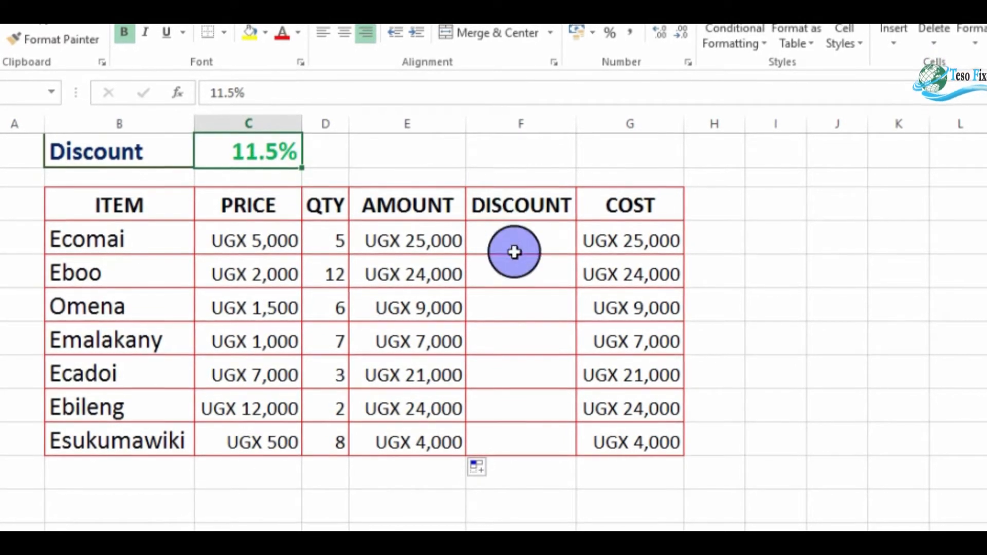
{"action": "left_click", "coordinate": [514, 232]}
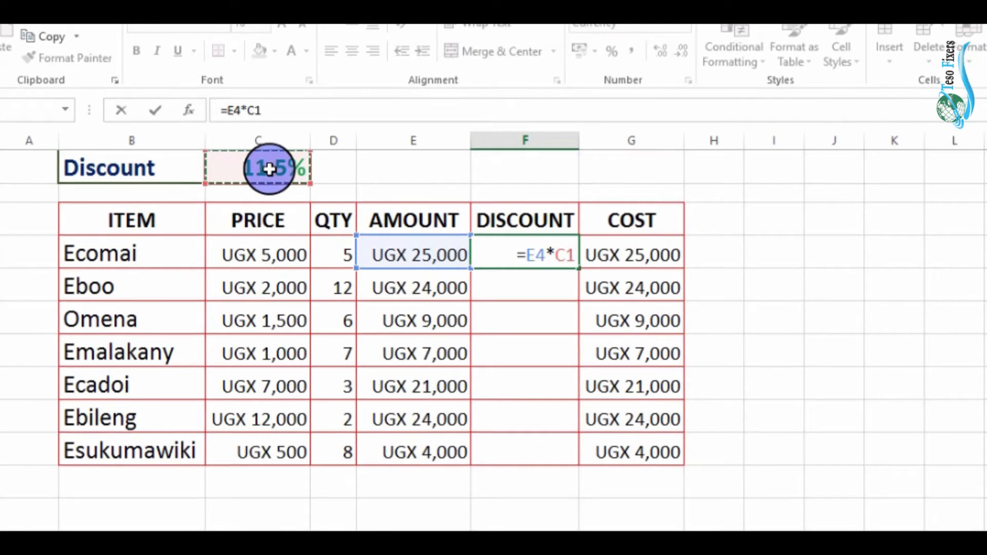
{"action": "key", "text": "Return"}
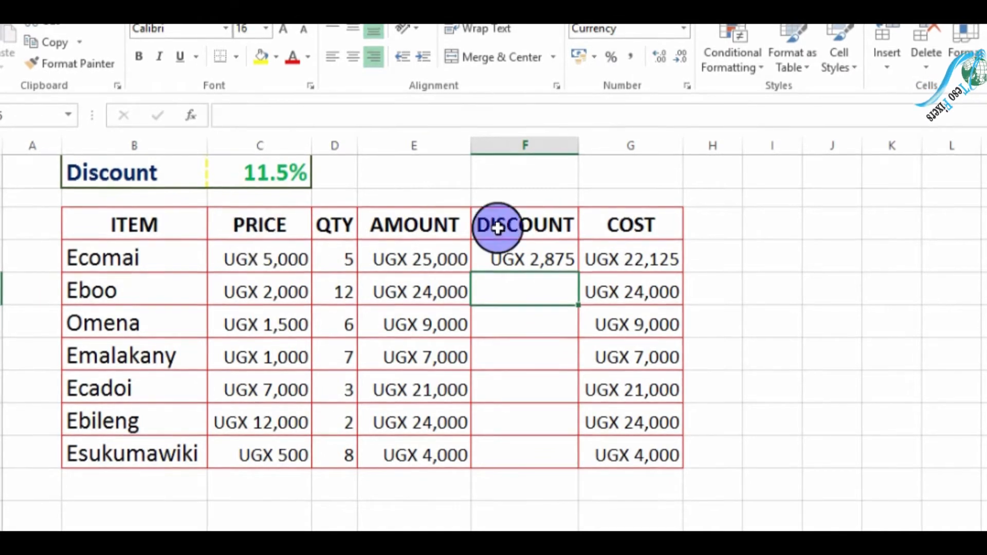
Autofill the discount formula from F4 down to F10 and autofit the width of column F
{"action": "left_click", "coordinate": [527, 261]}
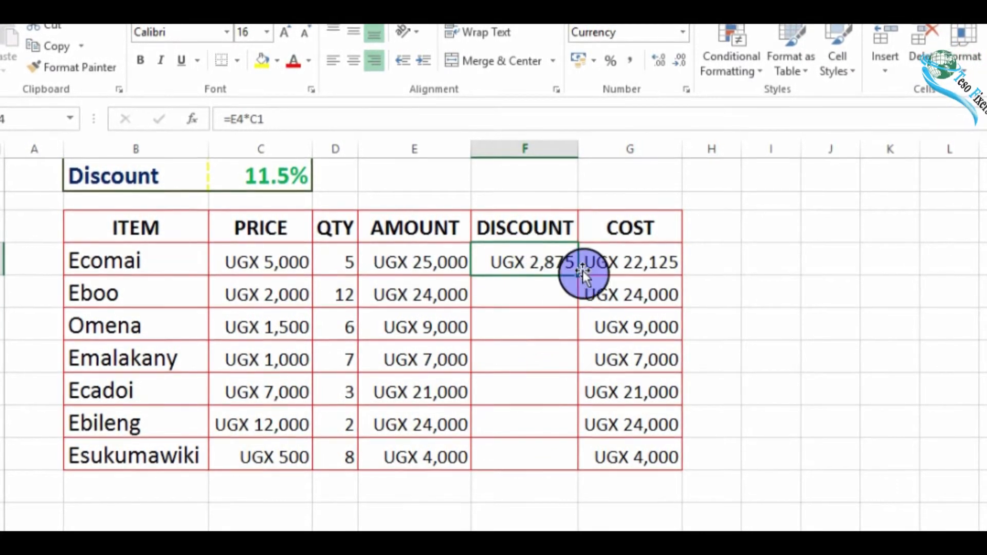
{"action": "left_click_drag", "start_coordinate": [580, 282], "coordinate": [565, 394]}
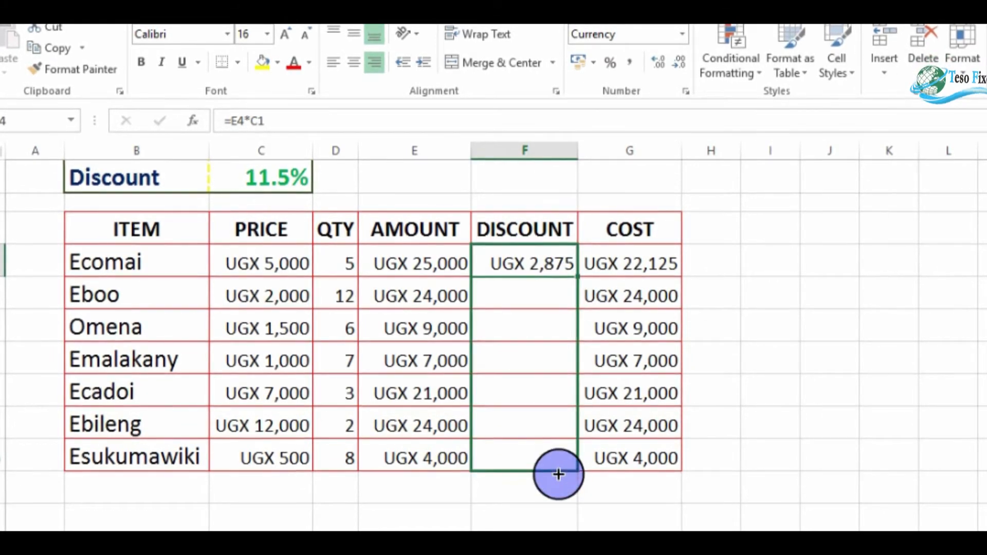
{"action": "left_click_drag", "start_coordinate": [558, 474], "coordinate": [560, 468]}
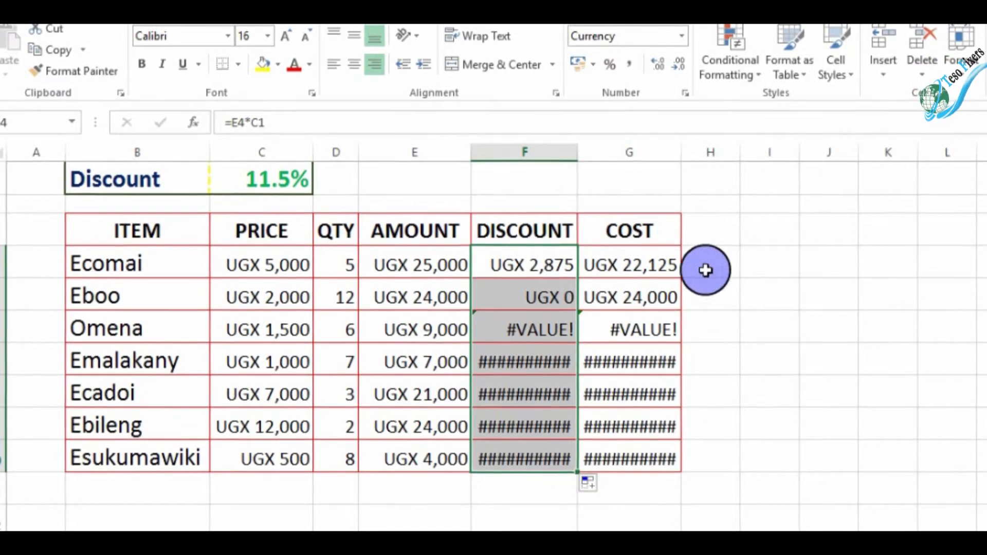
{"action": "left_click", "coordinate": [529, 296]}
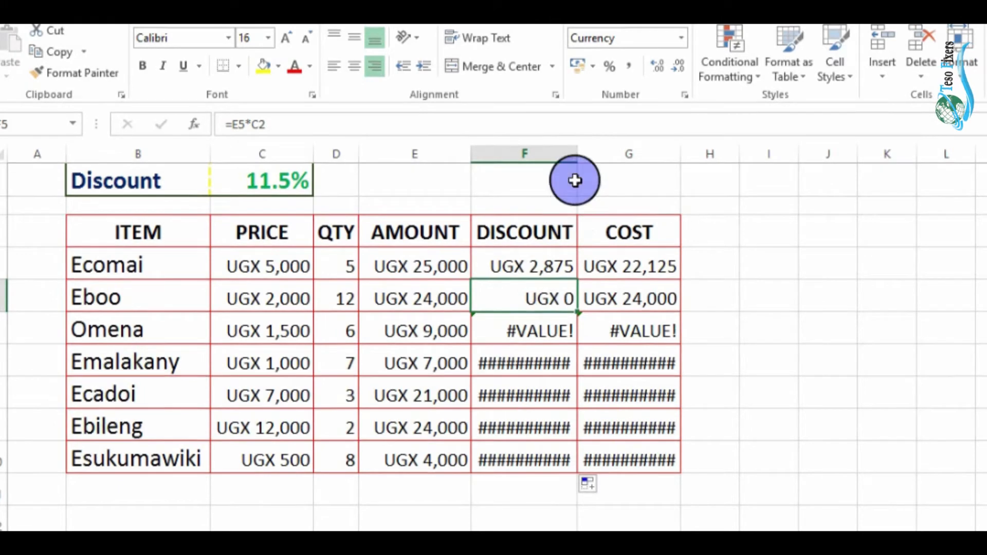
{"action": "double_click", "coordinate": [578, 154]}
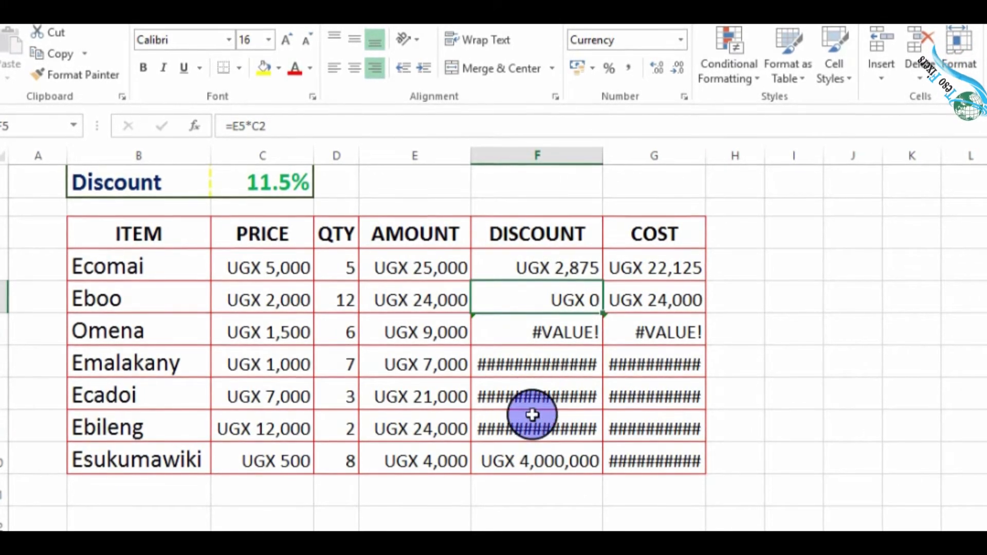
{"action": "key", "text": "Down"}
Compare the discount formulas in cells F4, F5 and F6 to see how their cell references shift
{"action": "left_click", "coordinate": [551, 277]}
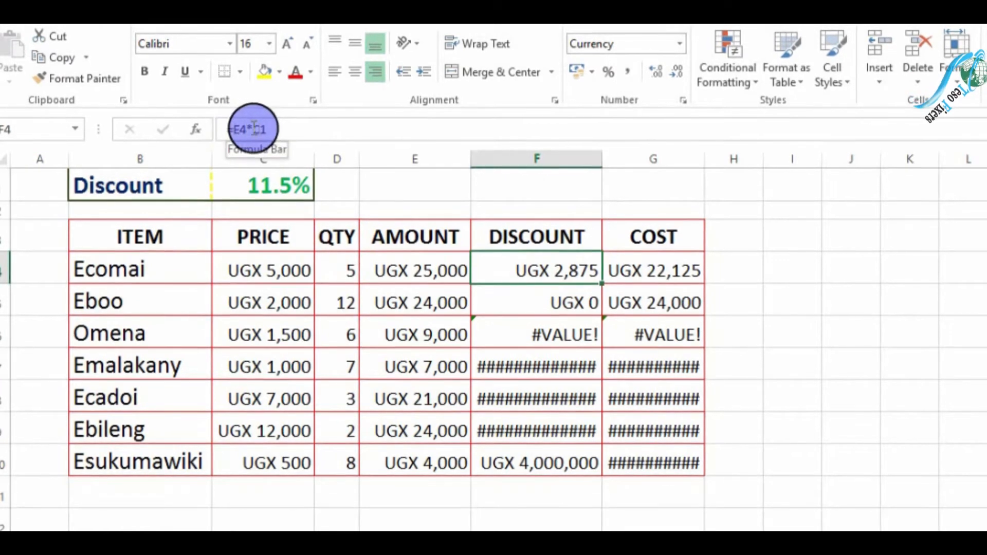
{"action": "left_click", "coordinate": [524, 304]}
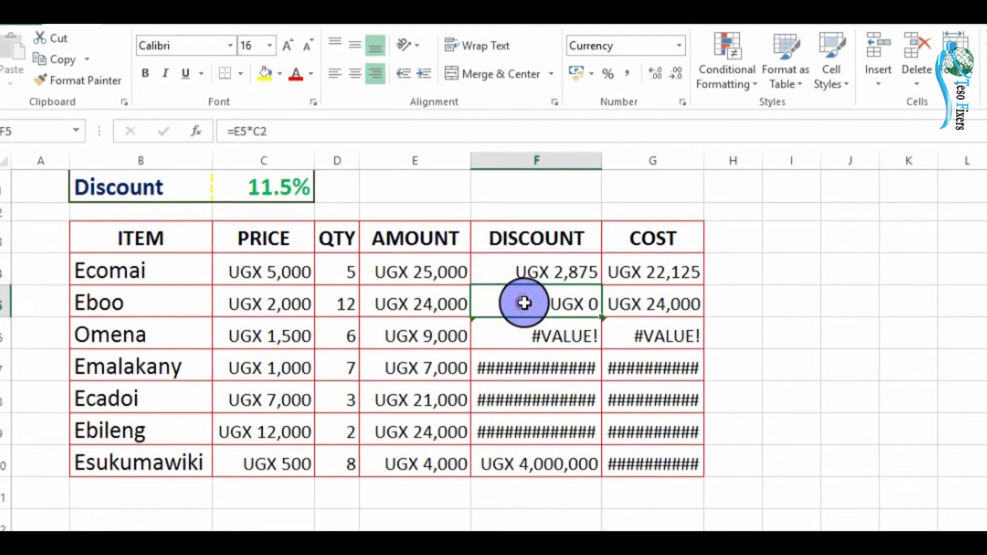
{"action": "left_click", "coordinate": [522, 342]}
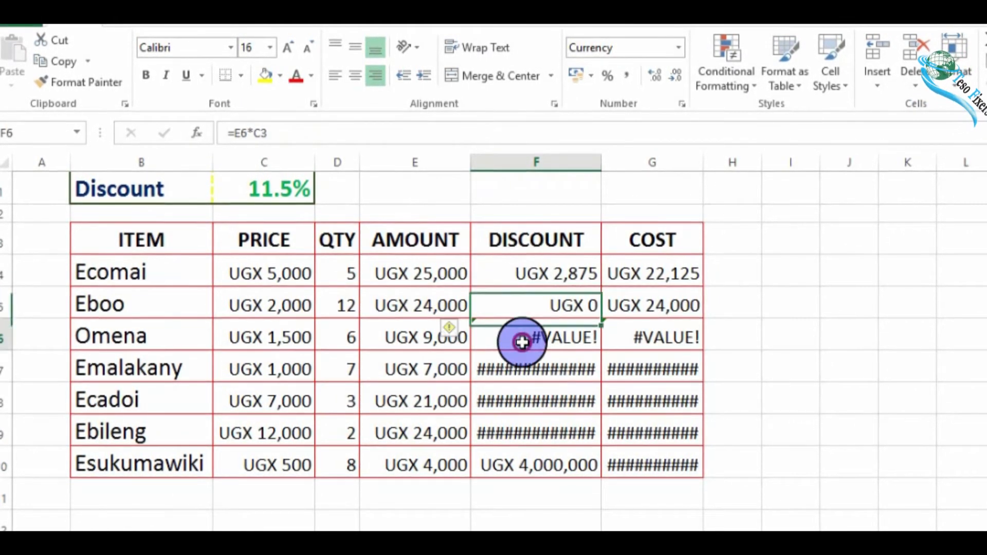
{"action": "left_click", "coordinate": [531, 295]}
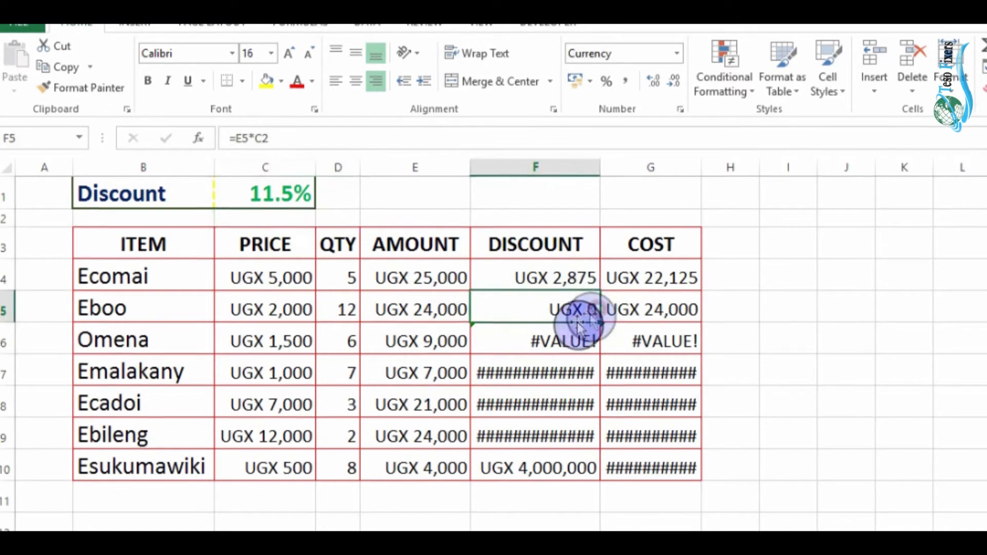
Undo the Discount column's fill and widening, and remove the formula from cell F4
{"action": "left_click", "coordinate": [268, 220]}
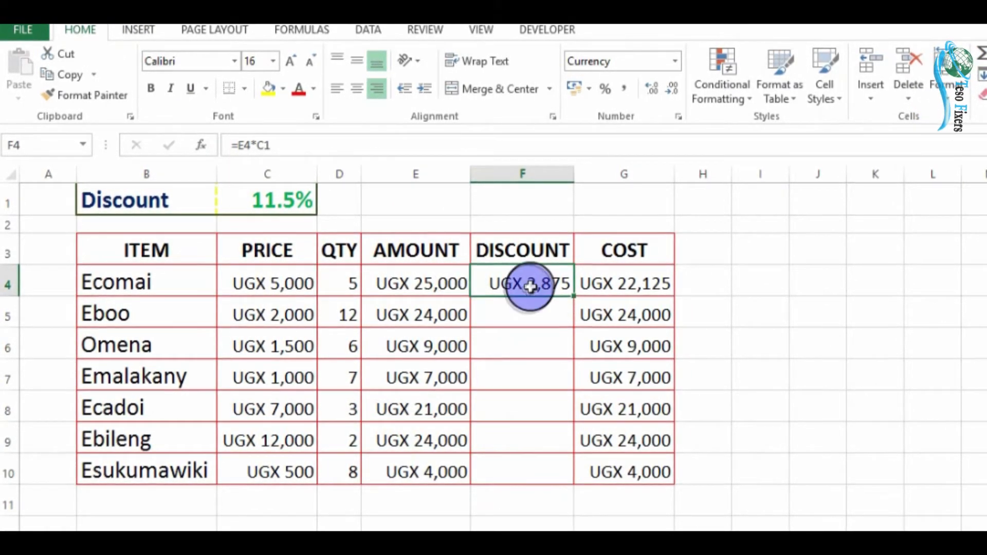
{"action": "left_click", "coordinate": [60, 7]}
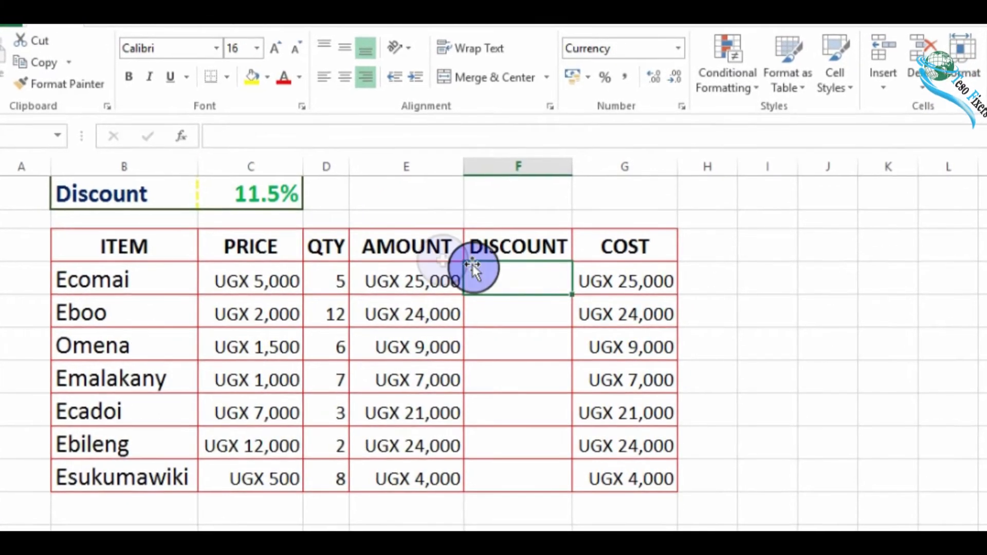
Enter the discount formula =E4*$C$1 in cell F4, fixing the reference to the discount rate
{"action": "type", "text": "="}
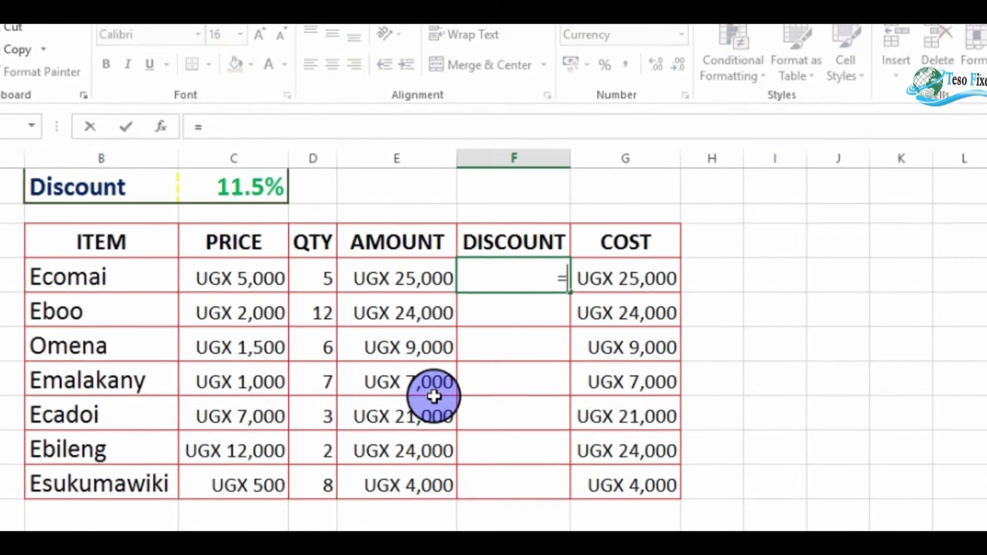
{"action": "left_click", "coordinate": [400, 277]}
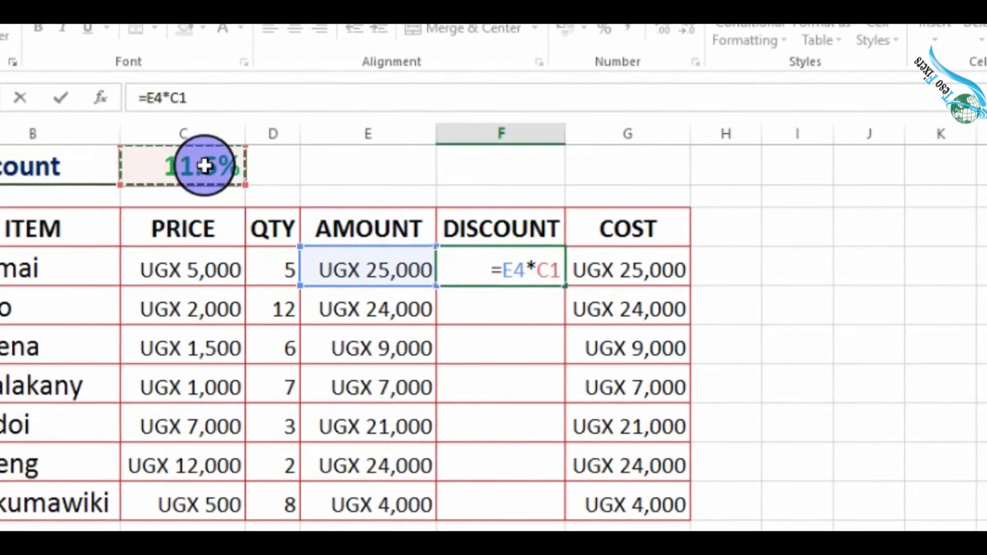
{"action": "left_click", "coordinate": [539, 267]}
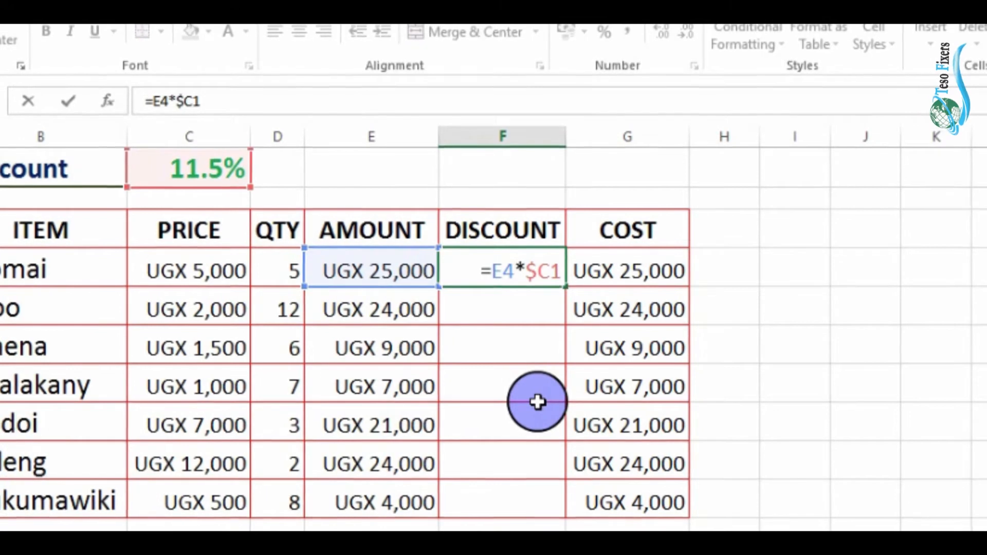
{"action": "key", "text": "Return"}
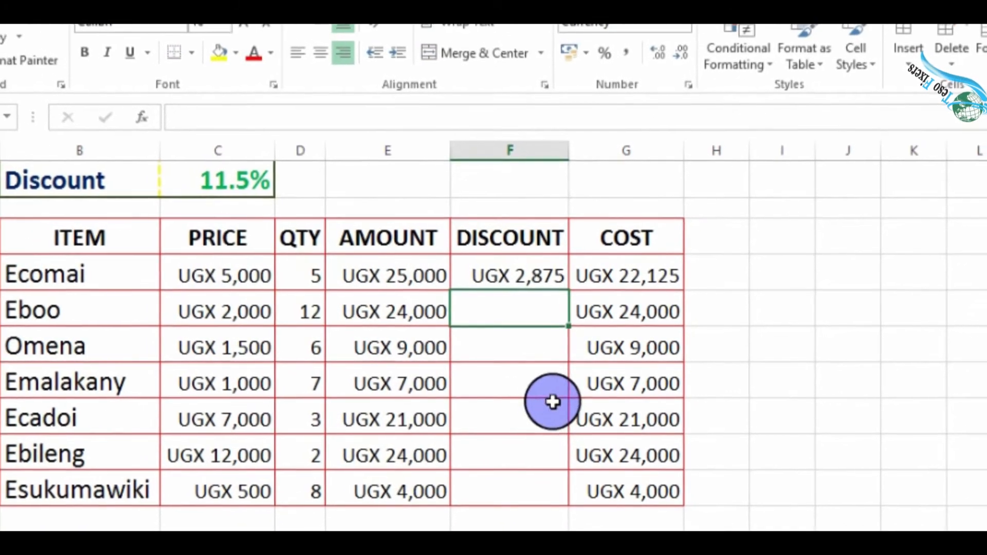
Autofill the discount formula from F4 down to F10 and check the cell references in F6
{"action": "left_click", "coordinate": [532, 278]}
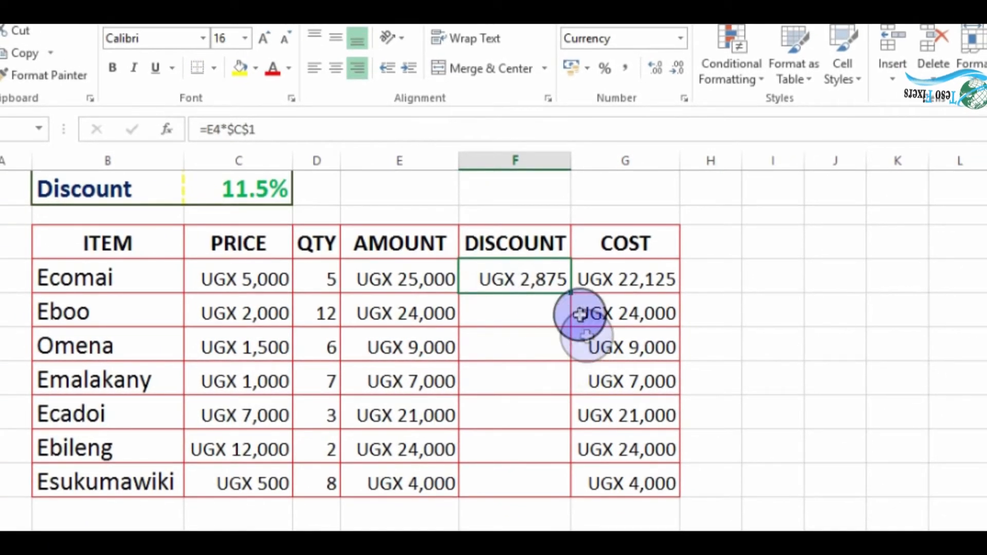
{"action": "left_click_drag", "start_coordinate": [571, 414], "coordinate": [564, 507]}
{"action": "left_click", "coordinate": [549, 346]}
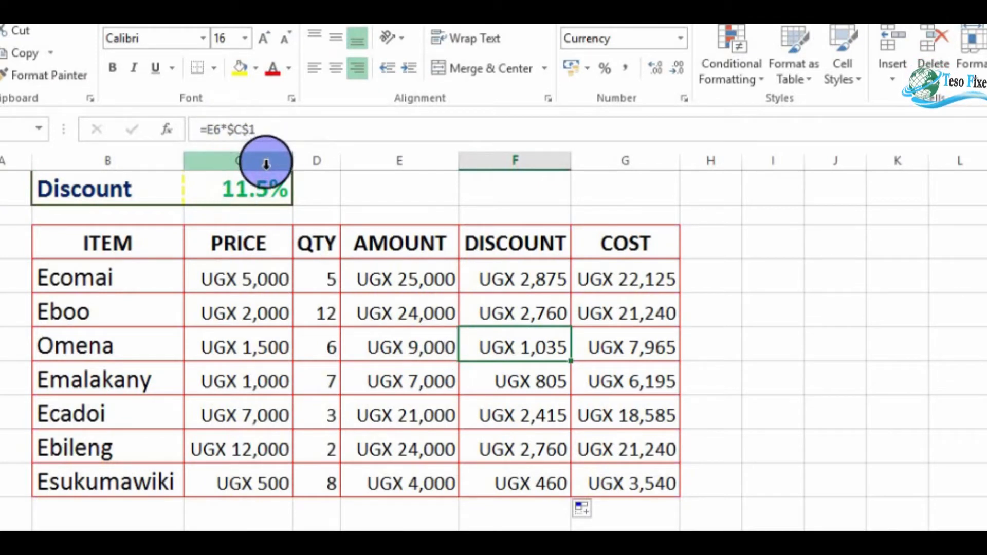
{"action": "left_click", "coordinate": [494, 403]}
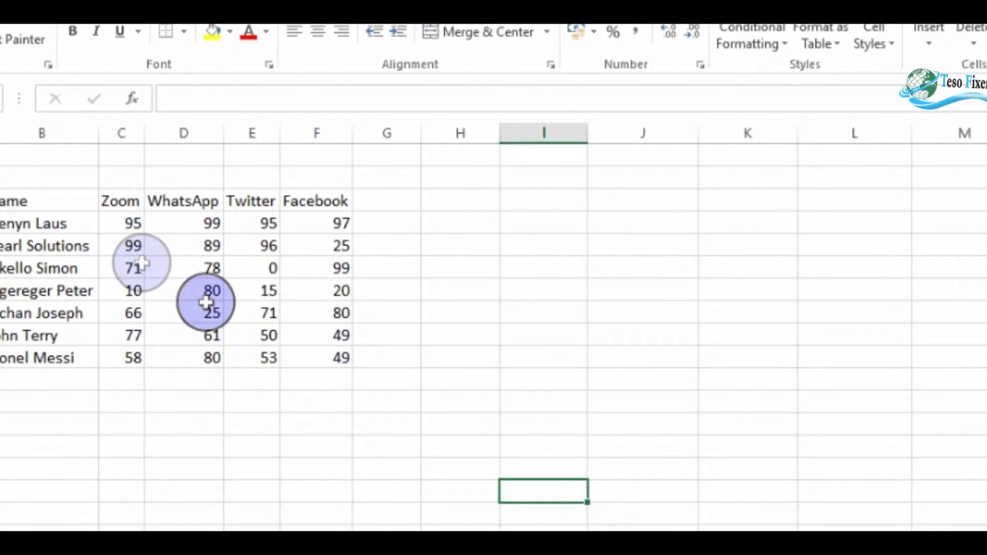
Copy the whole platform scores table and paste it transposed starting in column H, level with the original header row
{"action": "left_click_drag", "start_coordinate": [153, 278], "coordinate": [333, 354]}
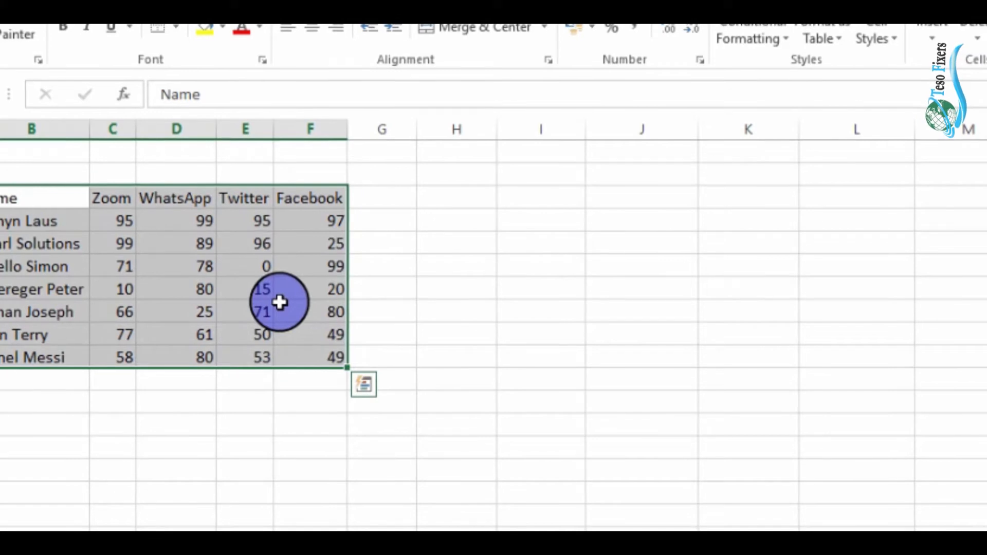
{"action": "right_click", "coordinate": [277, 286]}
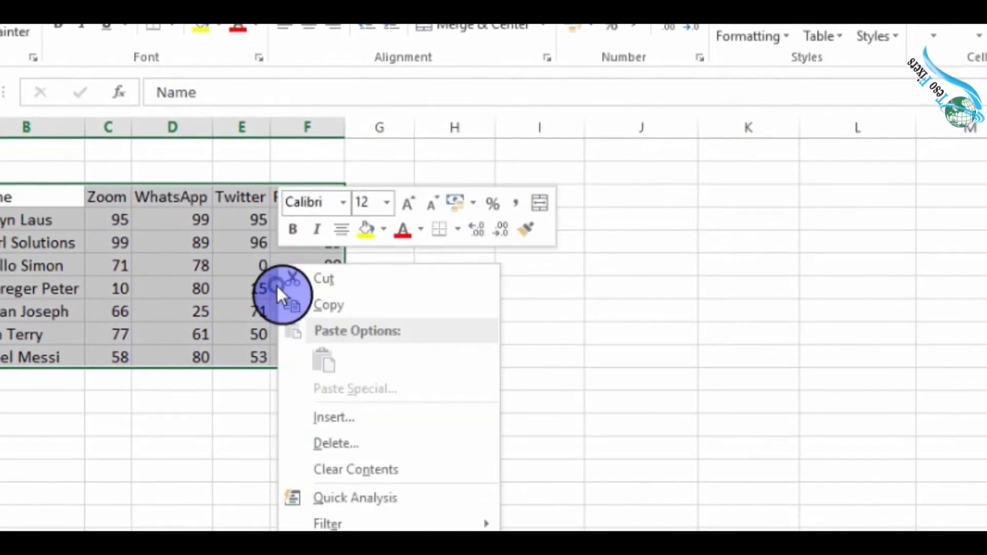
{"action": "left_click", "coordinate": [341, 305]}
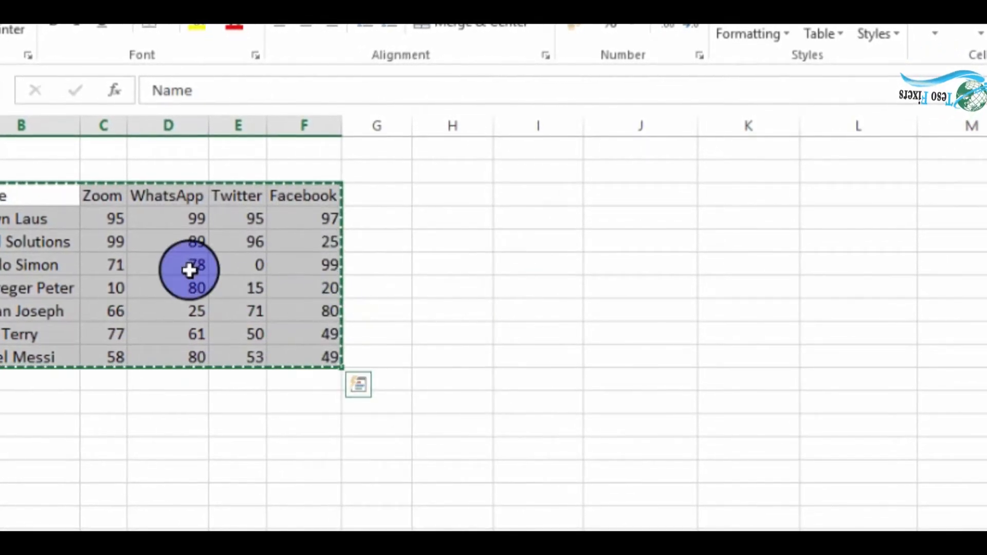
{"action": "left_click", "coordinate": [448, 213]}
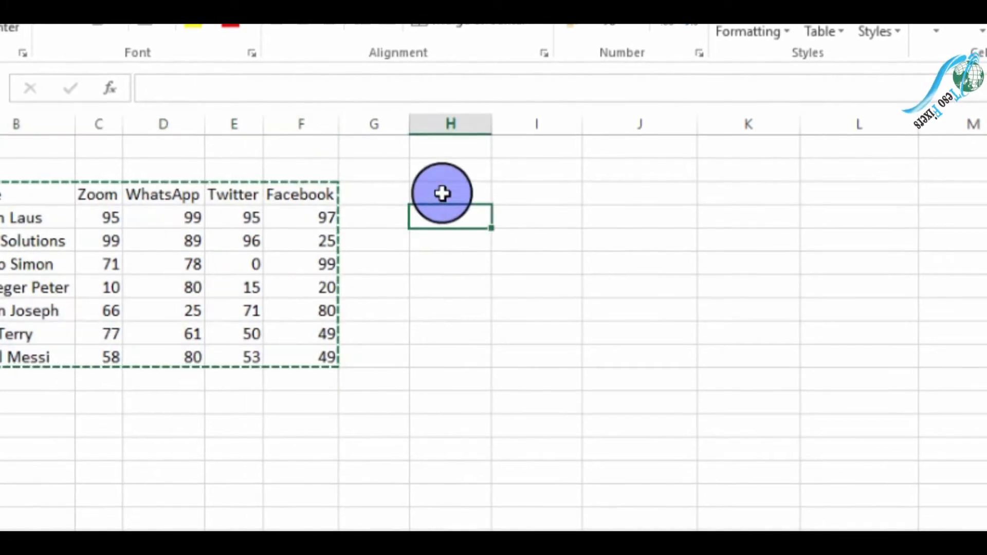
{"action": "right_click", "coordinate": [440, 192]}
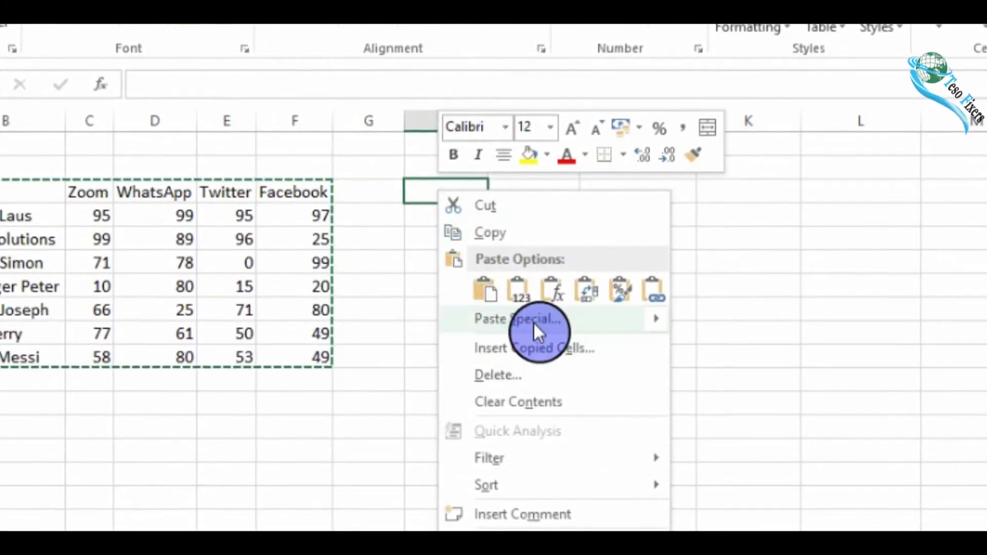
{"action": "mouse_move", "coordinate": [534, 320]}
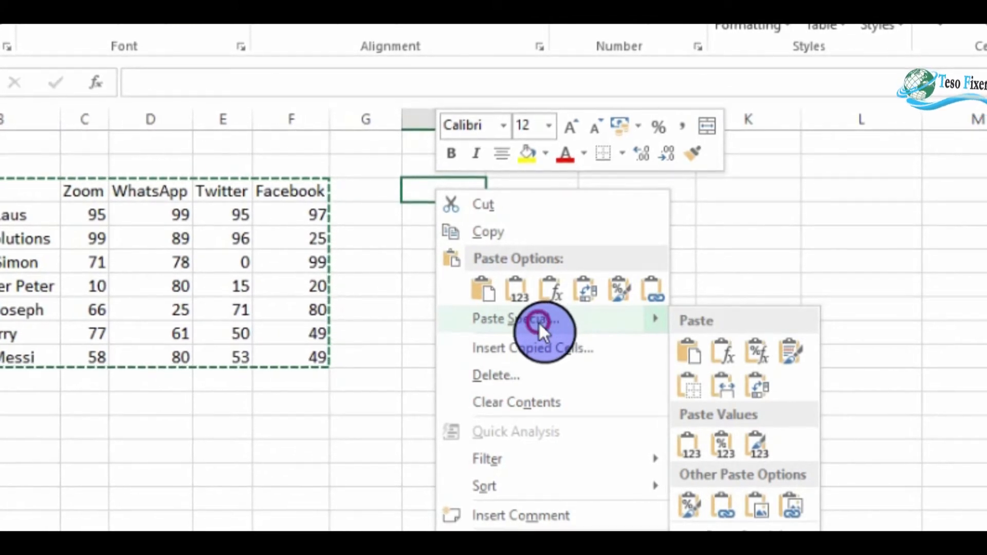
{"action": "left_click", "coordinate": [540, 321]}
{"action": "left_click", "coordinate": [555, 430]}
{"action": "left_click", "coordinate": [612, 470]}
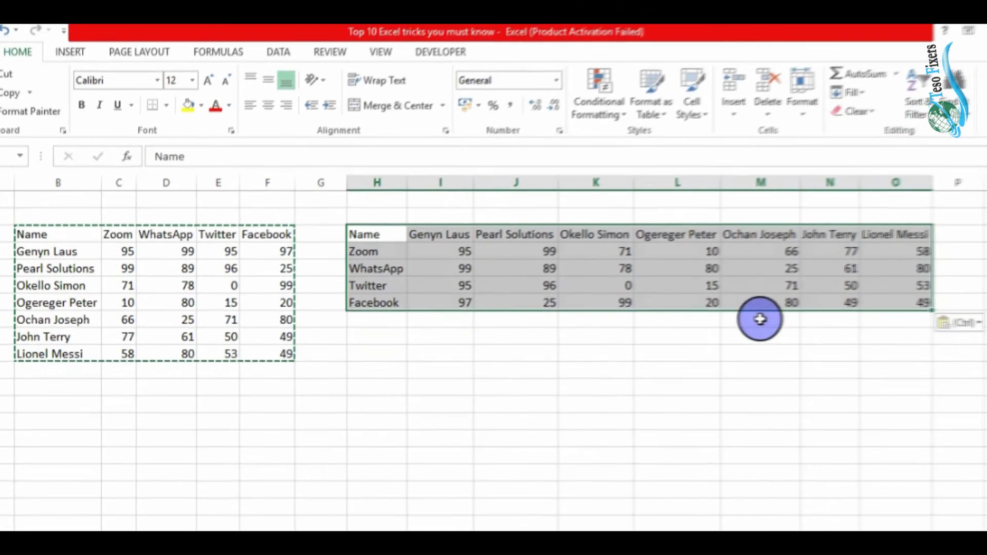
Compare the transposed table's name headers and platform rows with the layout of the original table
{"action": "left_click", "coordinate": [812, 350]}
{"action": "left_click", "coordinate": [531, 233]}
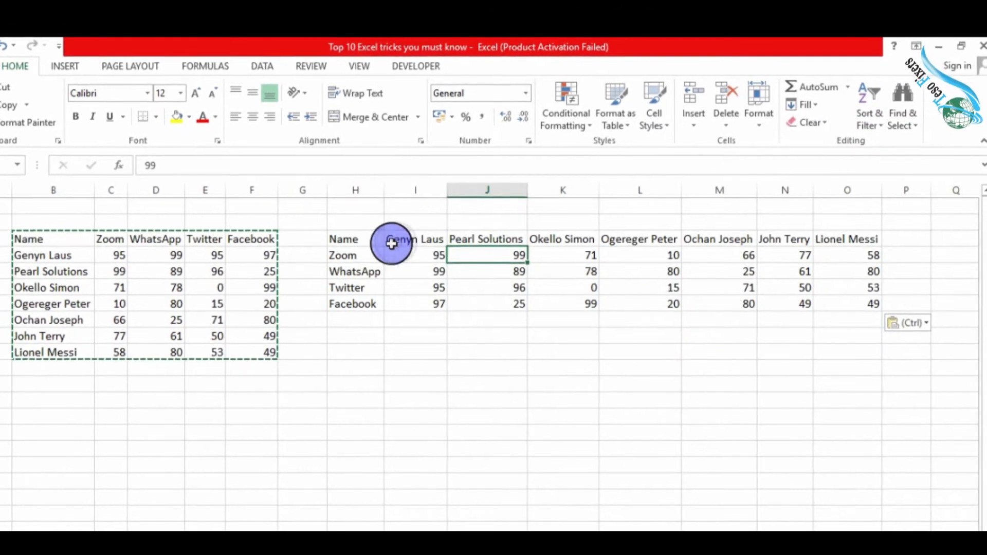
{"action": "left_click_drag", "start_coordinate": [394, 243], "coordinate": [869, 241]}
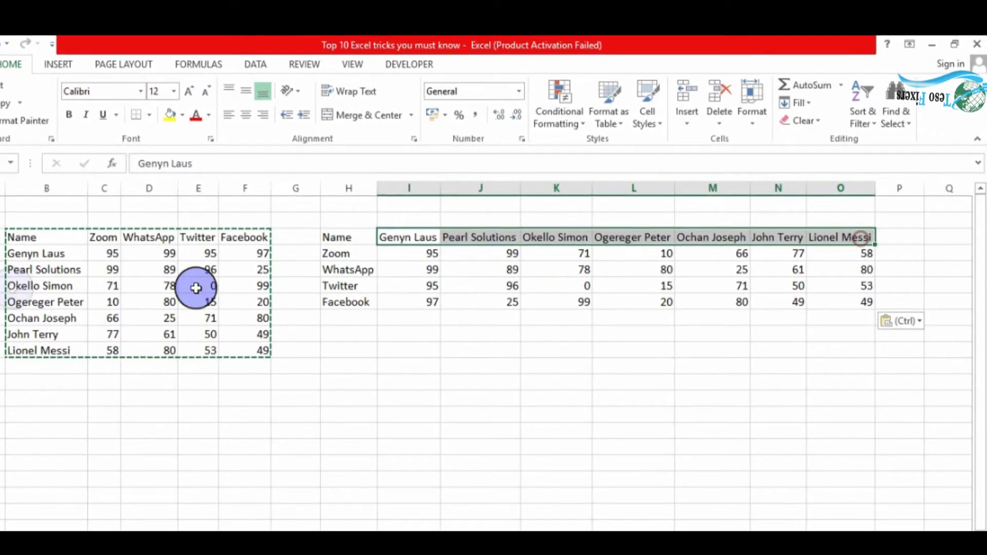
{"action": "left_click_drag", "start_coordinate": [337, 254], "coordinate": [346, 300]}
{"action": "left_click", "coordinate": [426, 311]}
{"action": "left_click", "coordinate": [686, 283]}
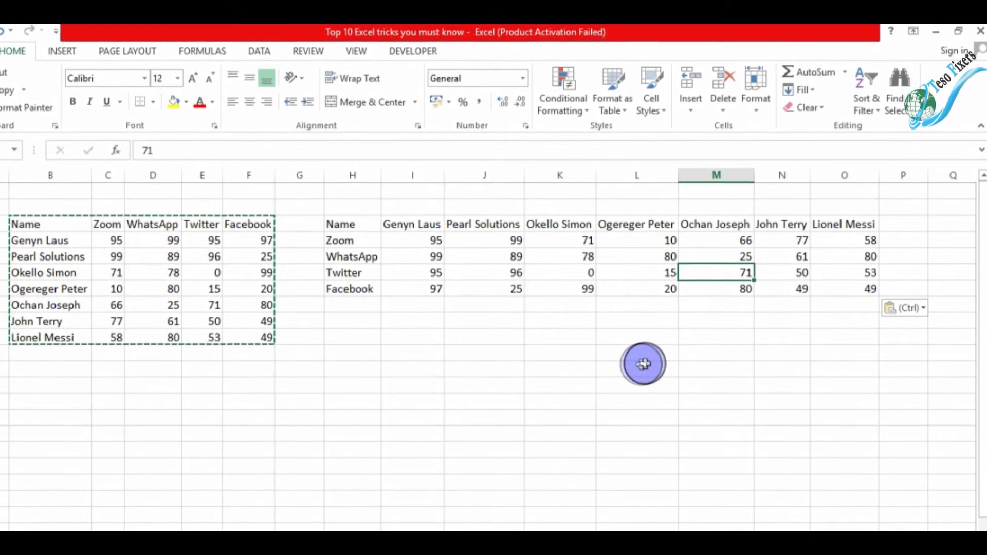
{"action": "left_click", "coordinate": [581, 375]}
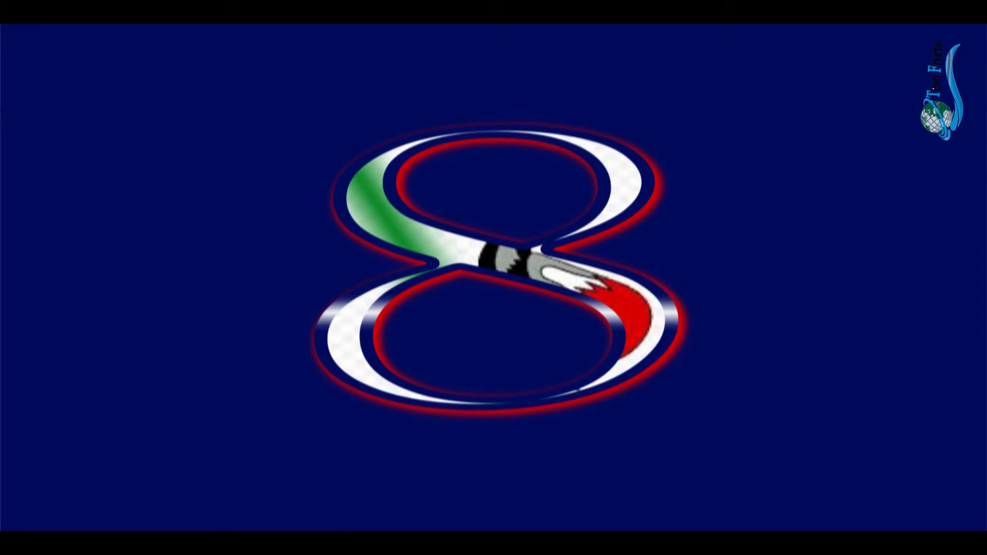
Open the Word document "Top 10 Excel tricks you must know" from the Excel Tutorials folder and copy its two comma-separated name lines
{"action": "left_click", "coordinate": [263, 385]}
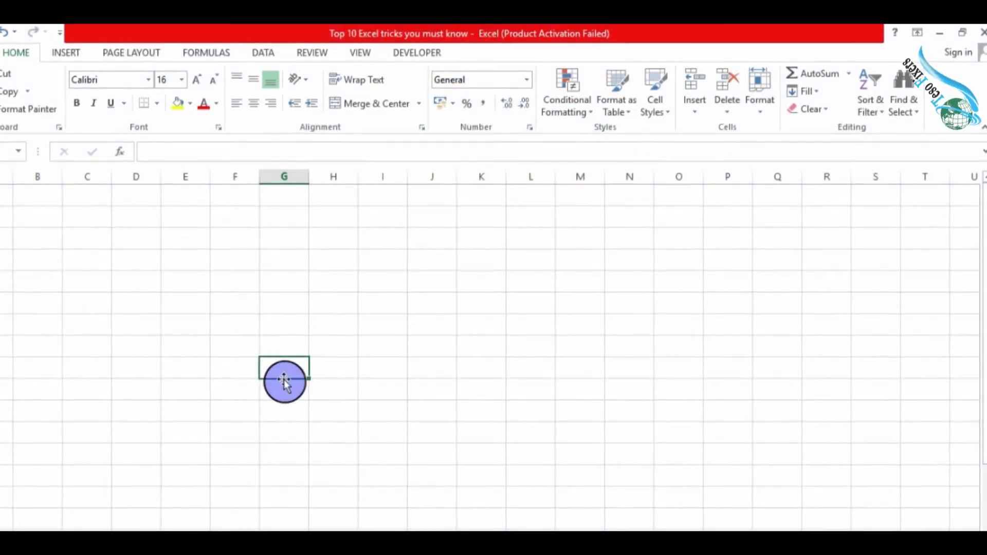
{"action": "left_click", "coordinate": [88, 263]}
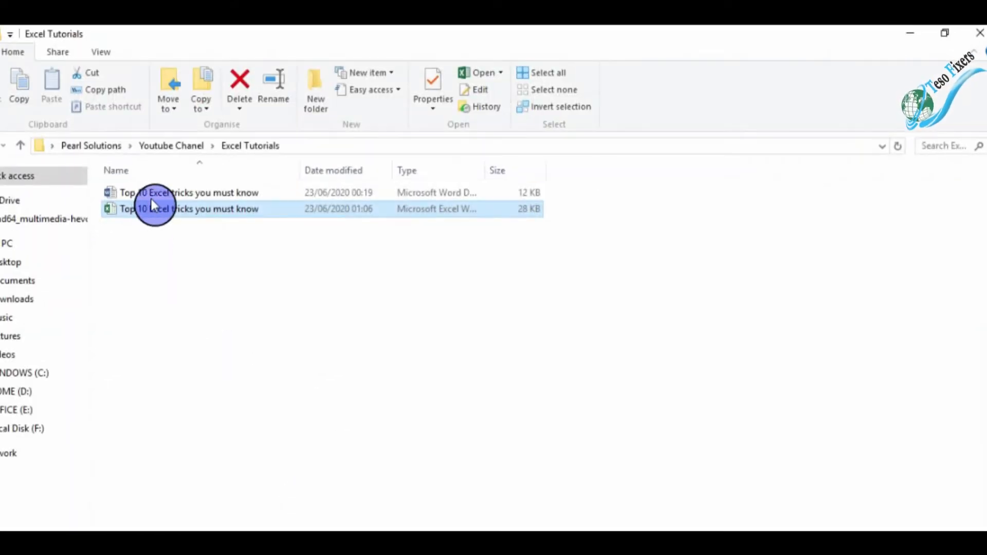
{"action": "double_click", "coordinate": [153, 195]}
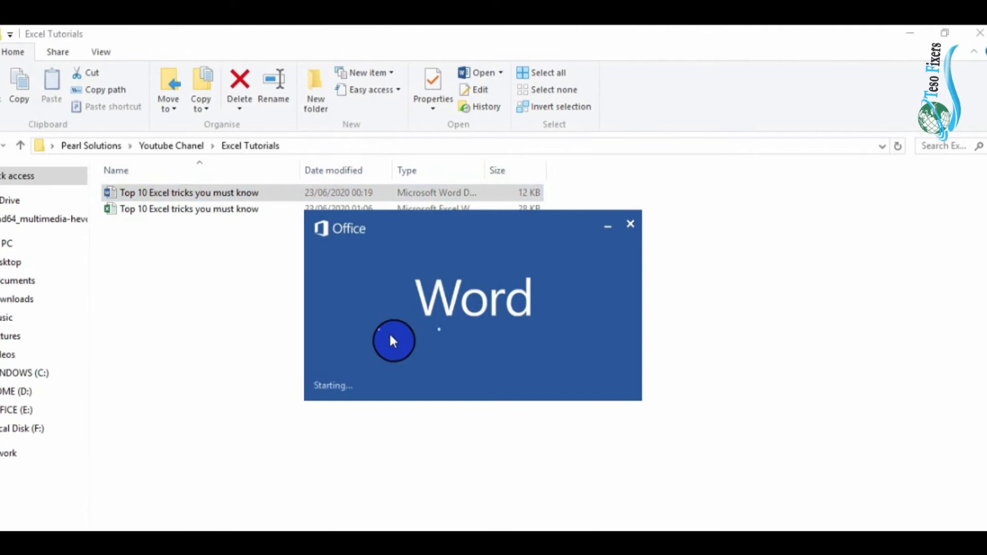
{"action": "left_click", "coordinate": [299, 261]}
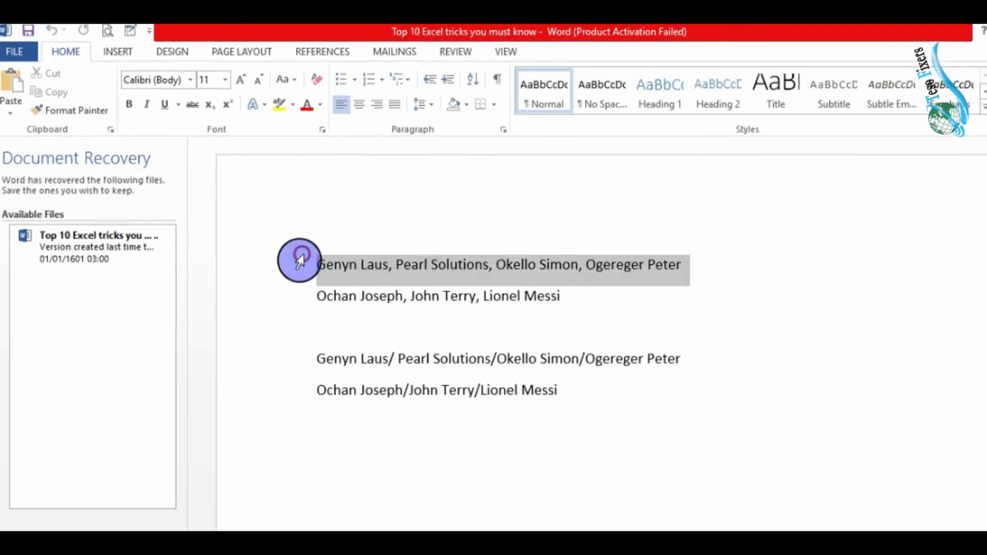
{"action": "left_click_drag", "start_coordinate": [322, 267], "coordinate": [644, 288]}
{"action": "key", "text": "ctrl+c"}
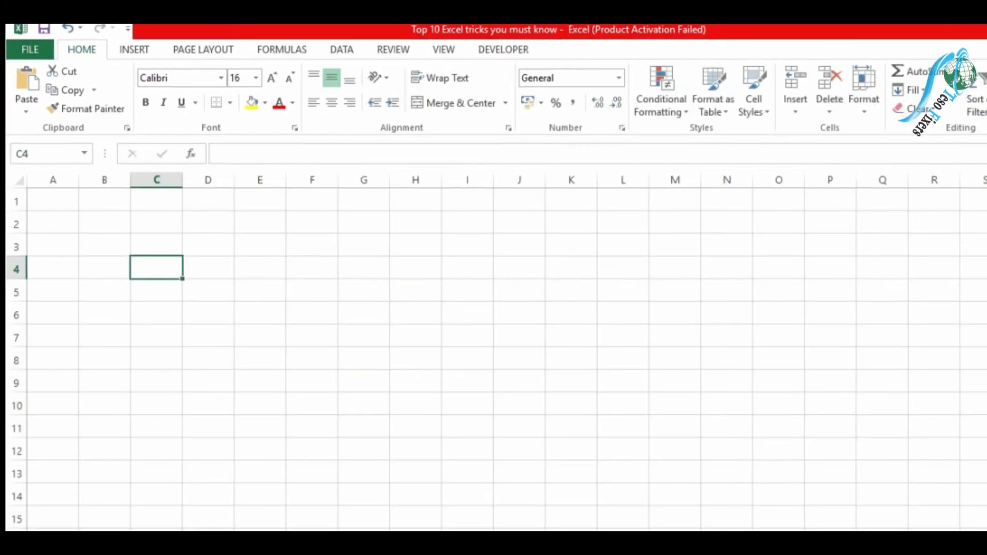
Switch back to the Excel workbook and paste the two copied name lines starting in cell C3
{"action": "left_click", "coordinate": [284, 342]}
{"action": "left_click", "coordinate": [160, 244]}
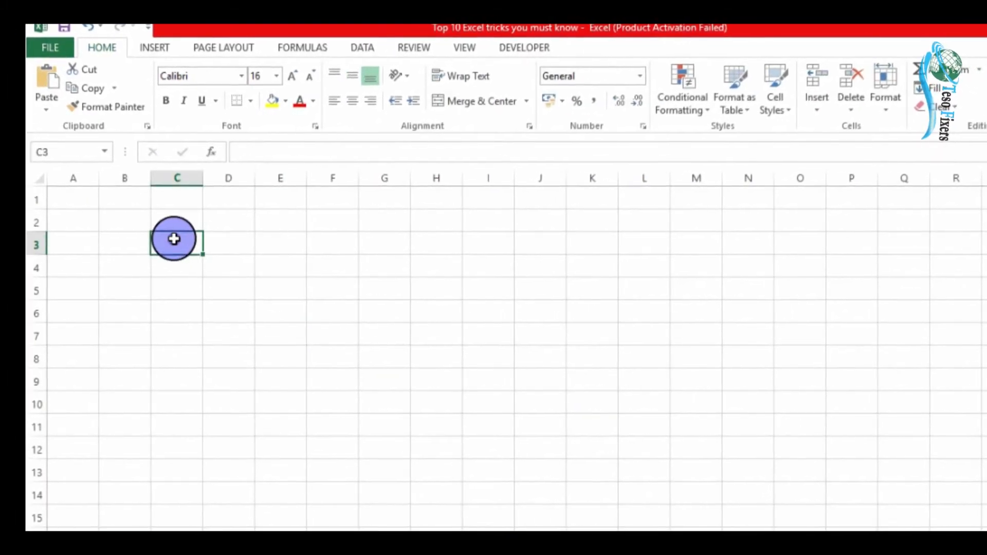
{"action": "right_click", "coordinate": [164, 248]}
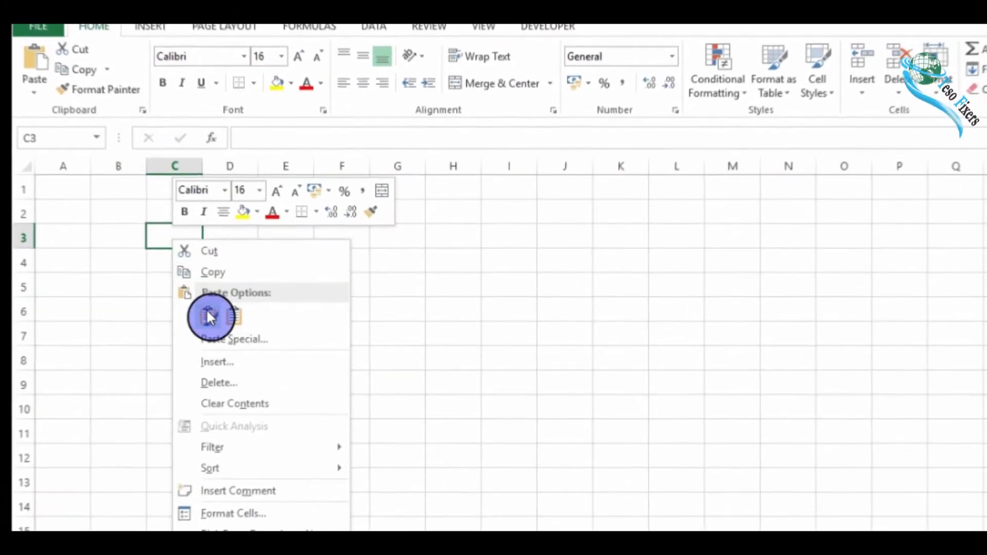
{"action": "left_click", "coordinate": [222, 317]}
{"action": "left_click", "coordinate": [394, 359]}
Examine the pasted name lines and the neighbouring cells to see which cells actually contain the text
{"action": "left_click", "coordinate": [146, 233]}
{"action": "left_click", "coordinate": [226, 229]}
{"action": "left_click", "coordinate": [146, 232]}
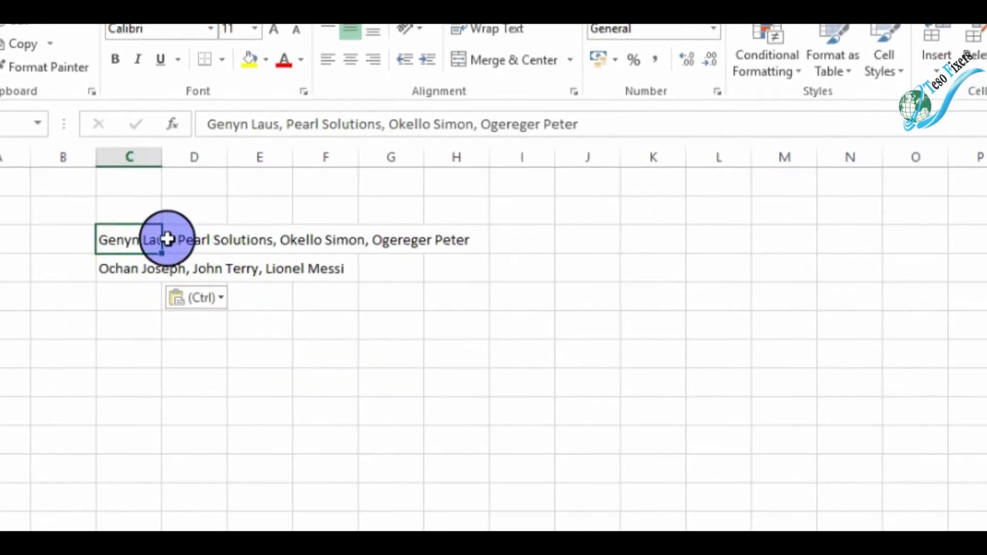
{"action": "left_click", "coordinate": [127, 149]}
{"action": "left_click_drag", "start_coordinate": [141, 274], "coordinate": [142, 249]}
{"action": "left_click", "coordinate": [143, 248]}
{"action": "left_click", "coordinate": [290, 279]}
{"action": "left_click", "coordinate": [206, 261]}
{"action": "left_click", "coordinate": [484, 261]}
{"action": "left_click", "coordinate": [537, 326]}
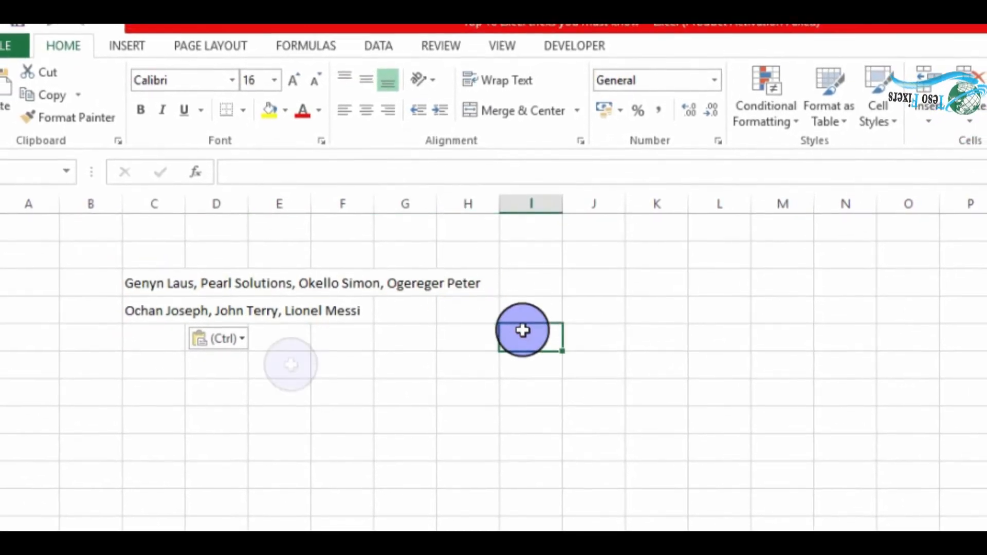
{"action": "left_click", "coordinate": [363, 487]}
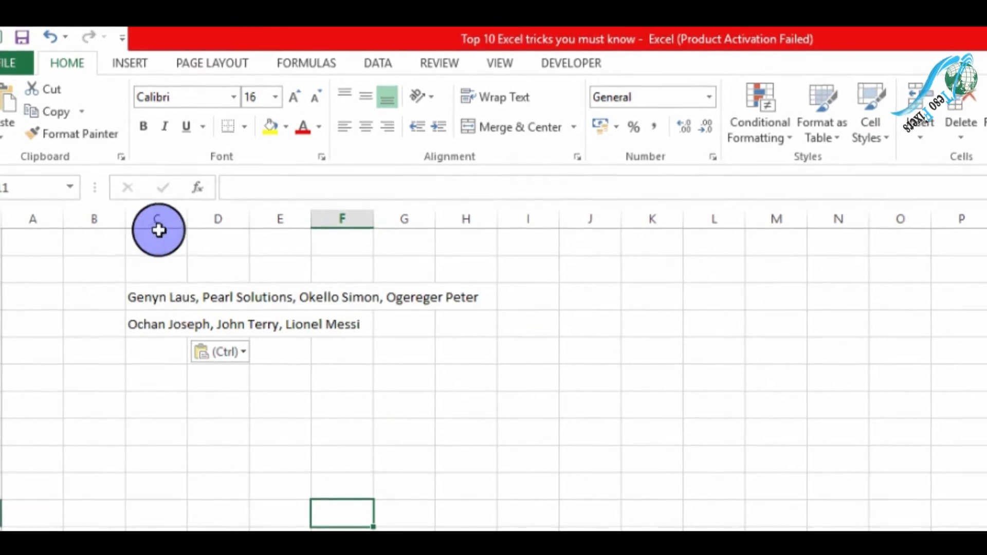
Start Text to Columns on the pasted name lines in C3:C4 and set the original data type to Delimited
{"action": "left_click_drag", "start_coordinate": [155, 303], "coordinate": [154, 324]}
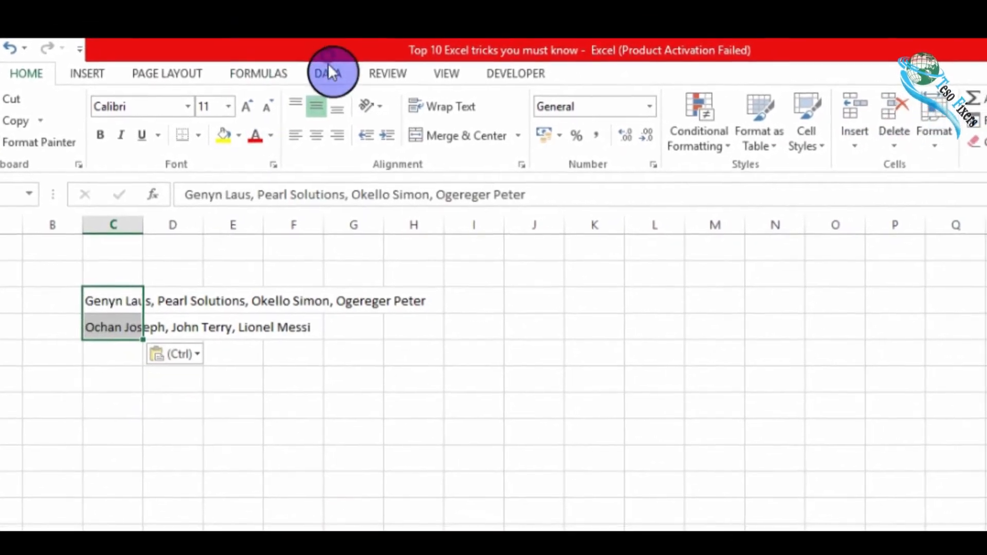
{"action": "left_click", "coordinate": [343, 75]}
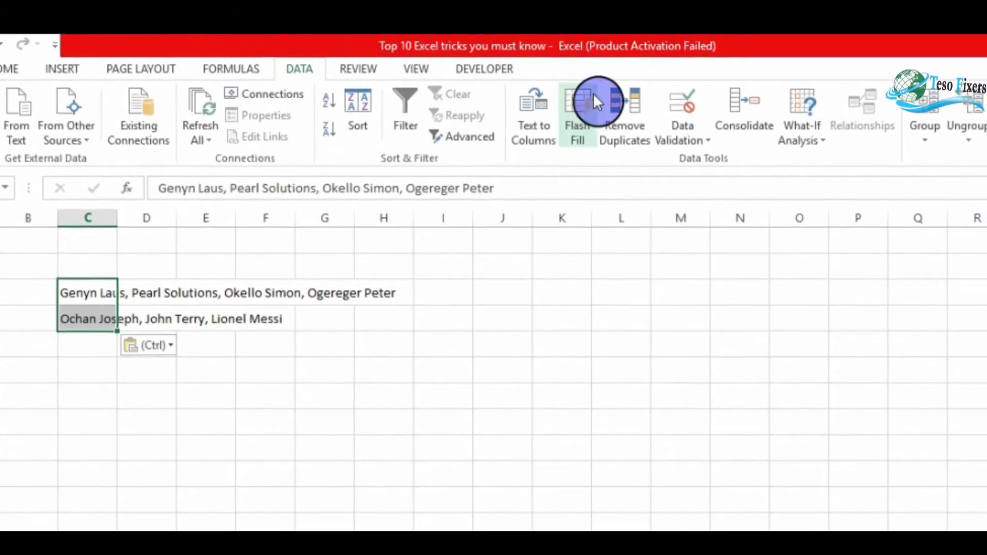
{"action": "left_click", "coordinate": [557, 135]}
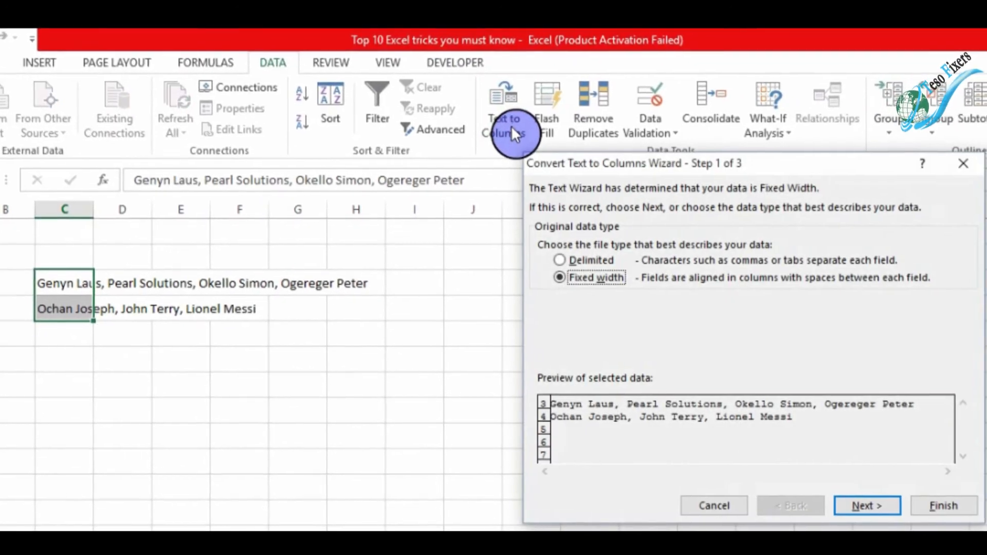
{"action": "left_click_drag", "start_coordinate": [660, 157], "coordinate": [578, 164]}
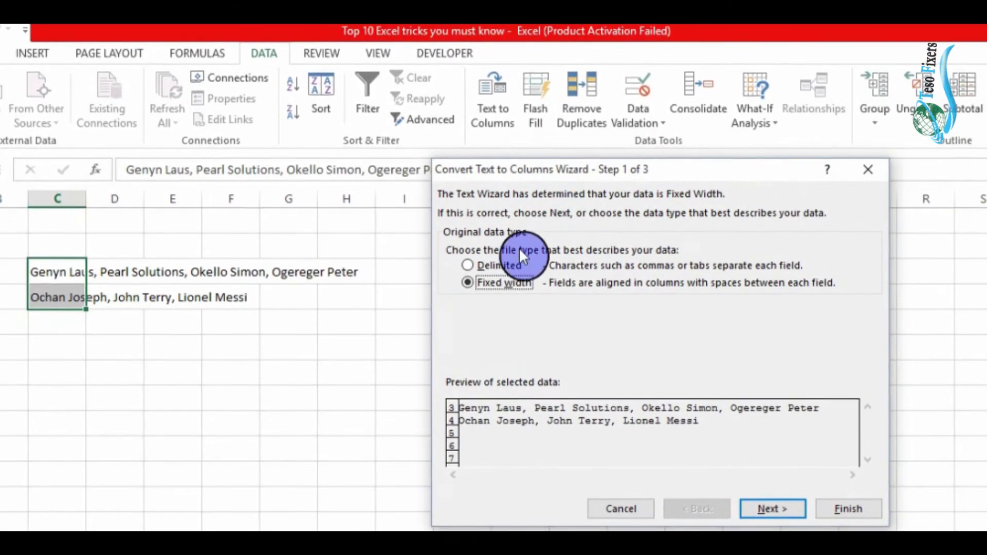
{"action": "left_click", "coordinate": [490, 260]}
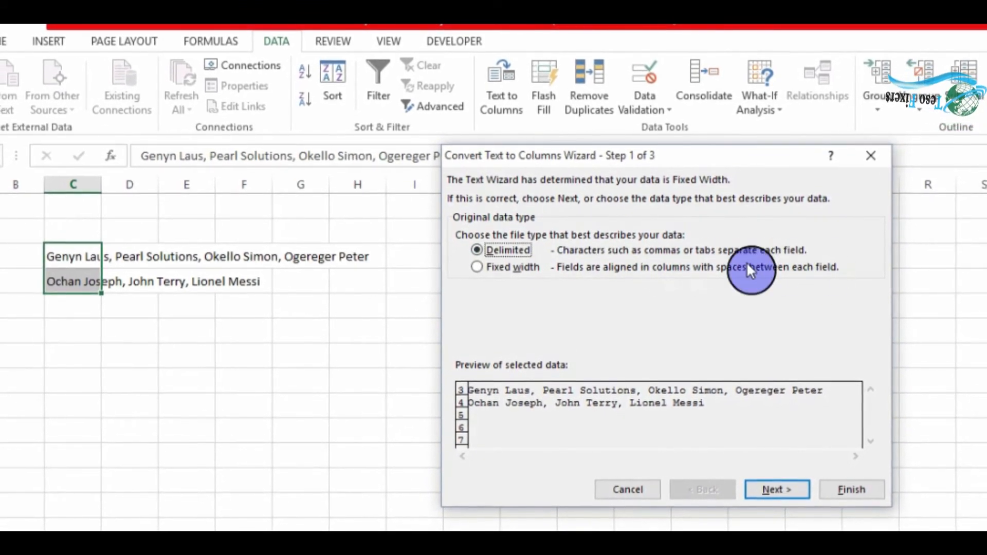
{"action": "left_click", "coordinate": [772, 486]}
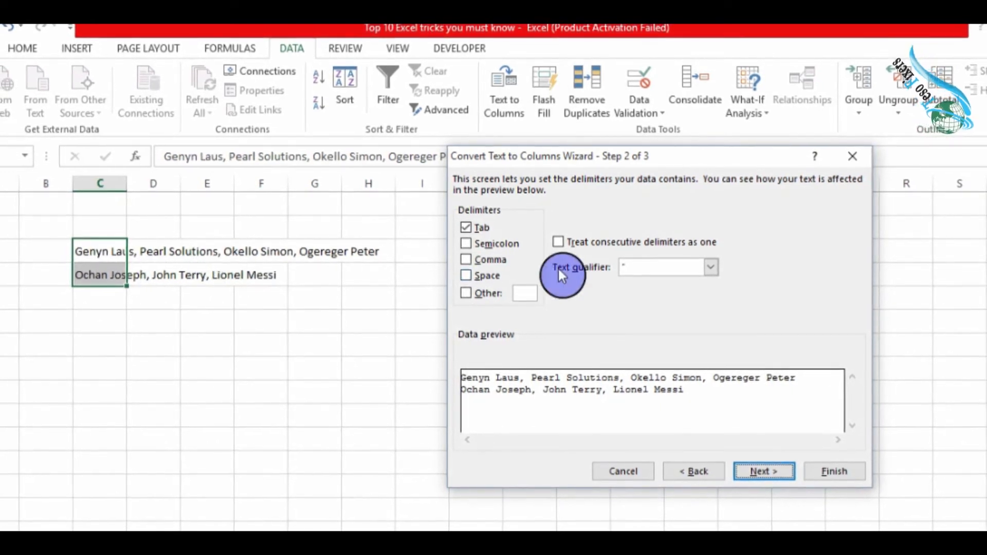
Add Comma as a delimiter alongside Tab and finish the split with General column format and destination $C$3
{"action": "left_click", "coordinate": [468, 258]}
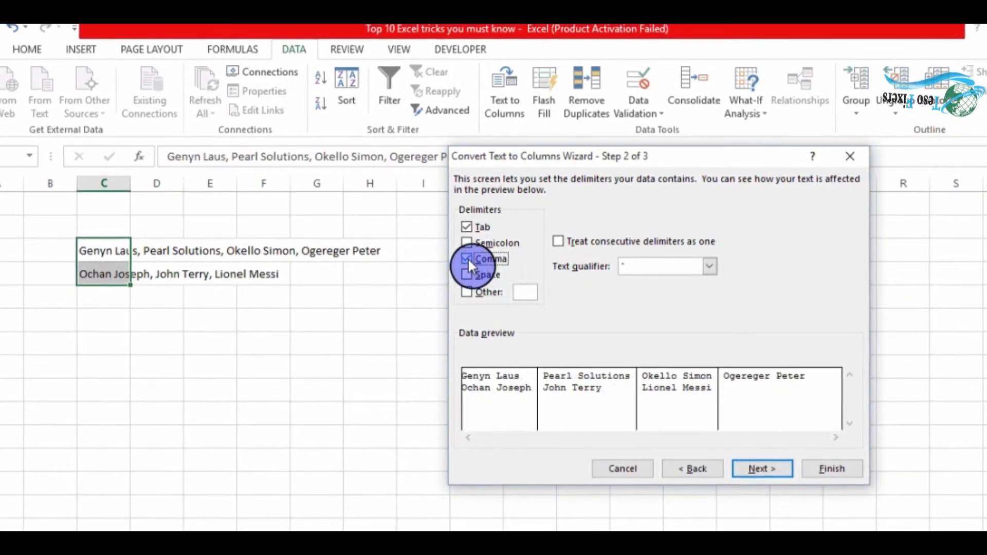
{"action": "left_click", "coordinate": [468, 258]}
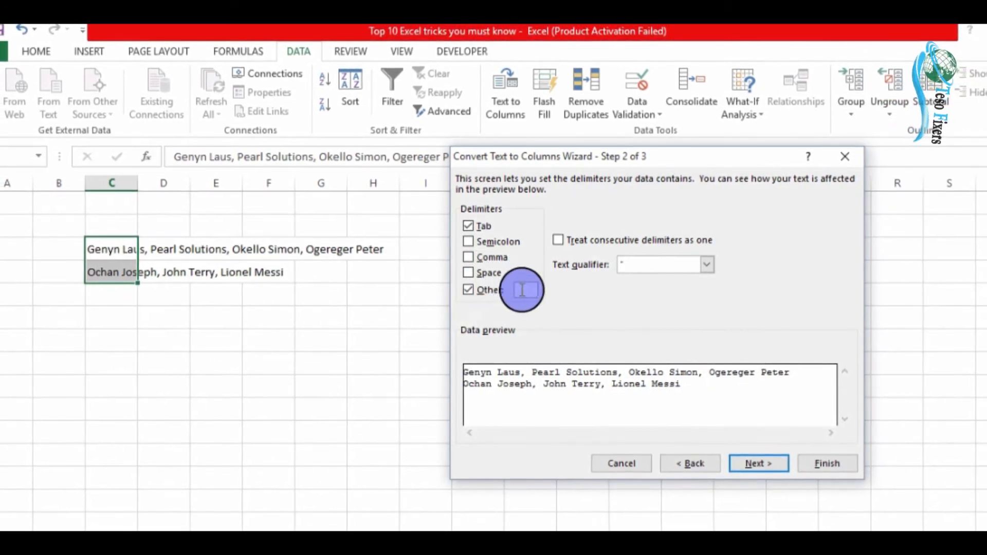
{"action": "left_click", "coordinate": [468, 290]}
{"action": "left_click", "coordinate": [473, 289]}
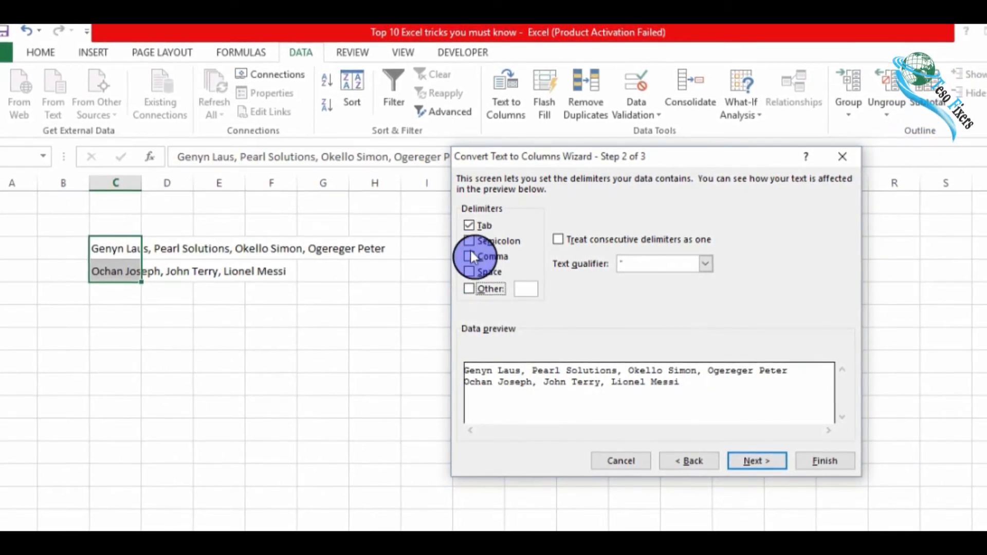
{"action": "left_click", "coordinate": [470, 256]}
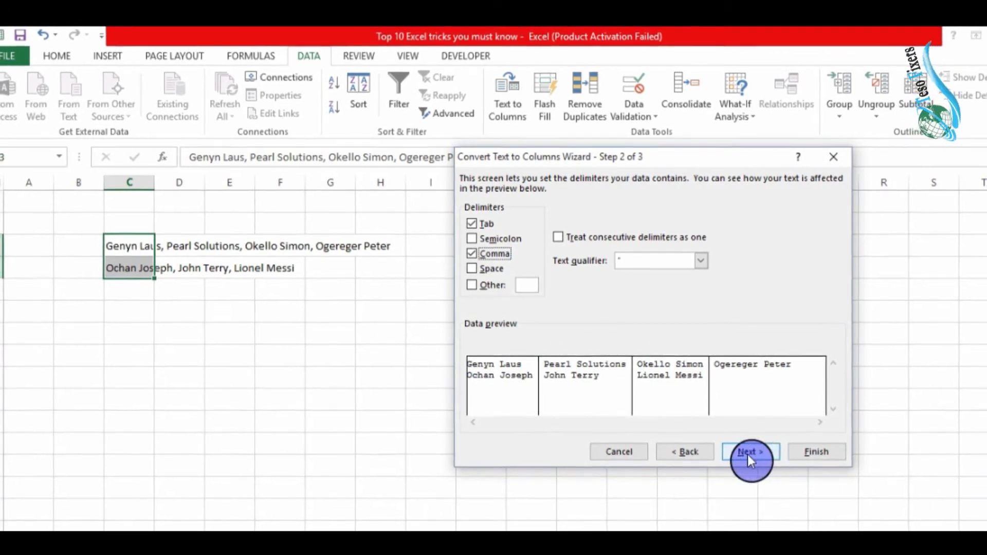
{"action": "left_click", "coordinate": [748, 454]}
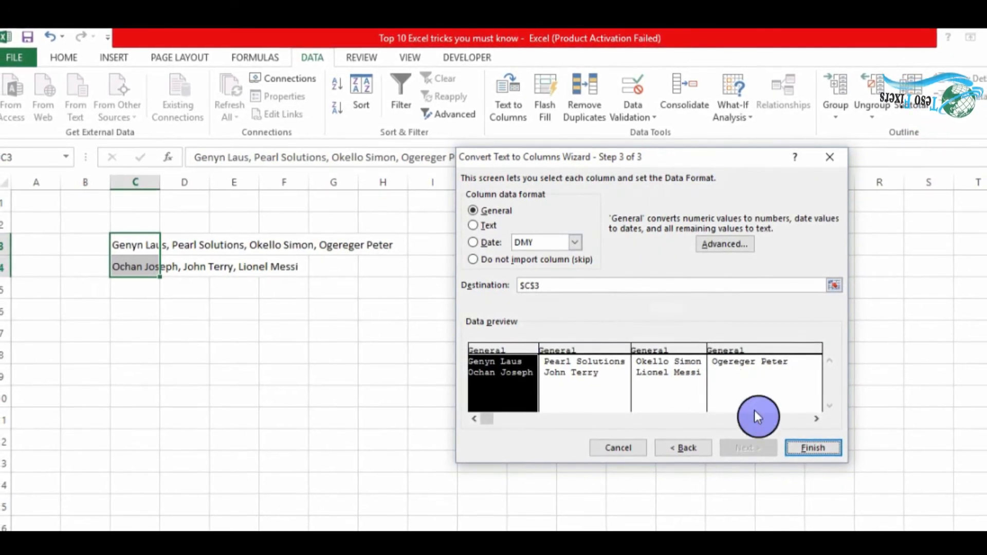
{"action": "left_click", "coordinate": [814, 449]}
{"action": "left_click", "coordinate": [353, 382]}
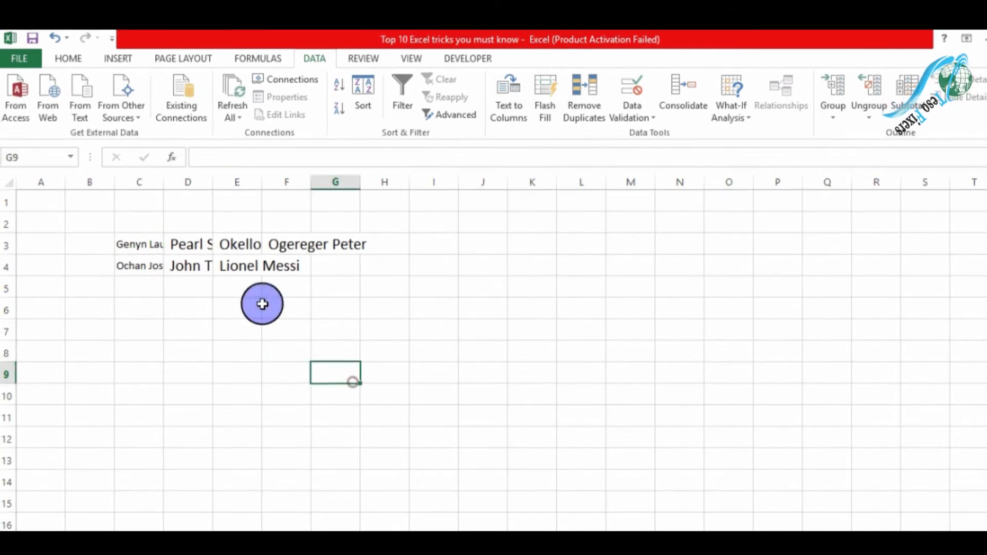
Autofit all columns of the sheet to the width of the split names
{"action": "left_click_drag", "start_coordinate": [131, 240], "coordinate": [373, 257]}
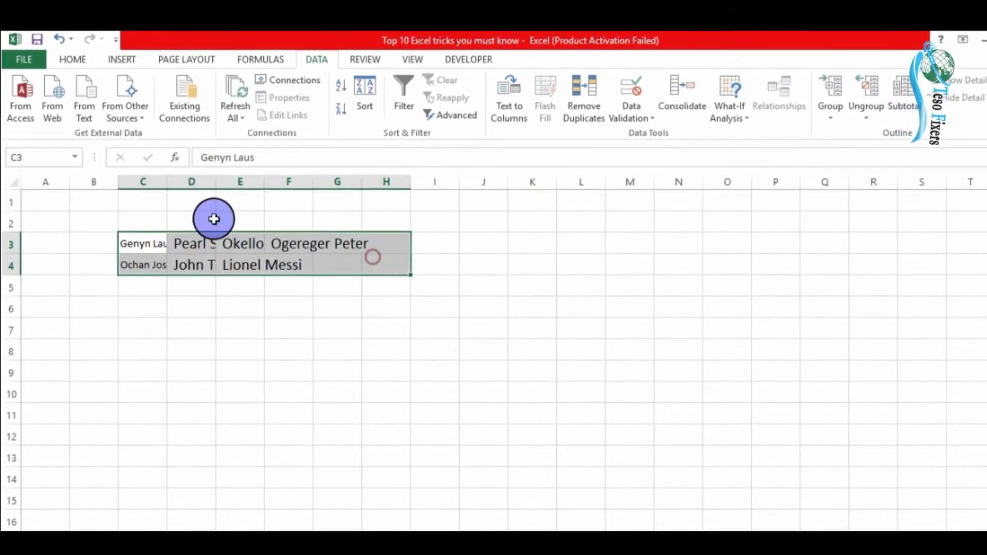
{"action": "left_click", "coordinate": [15, 181]}
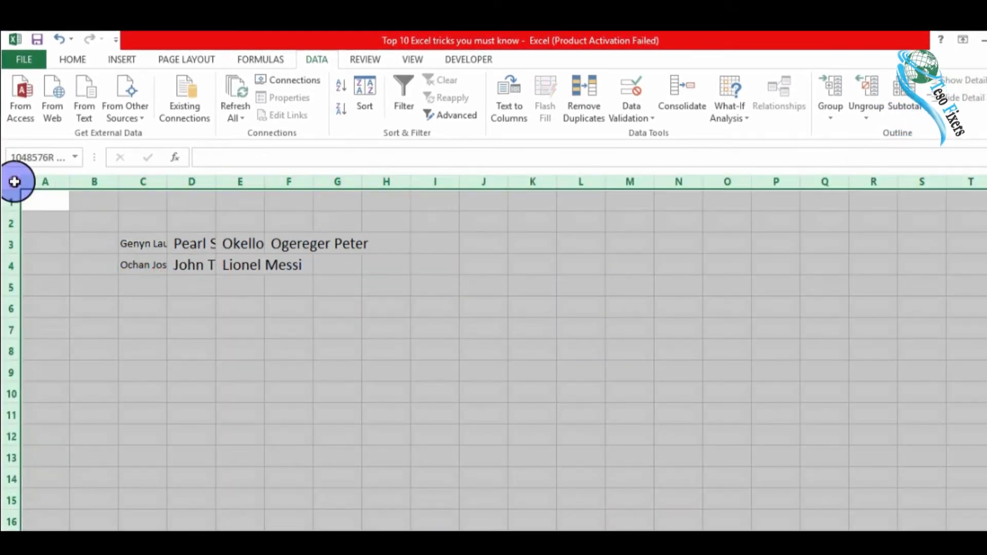
{"action": "double_click", "coordinate": [168, 183]}
{"action": "left_click", "coordinate": [381, 287]}
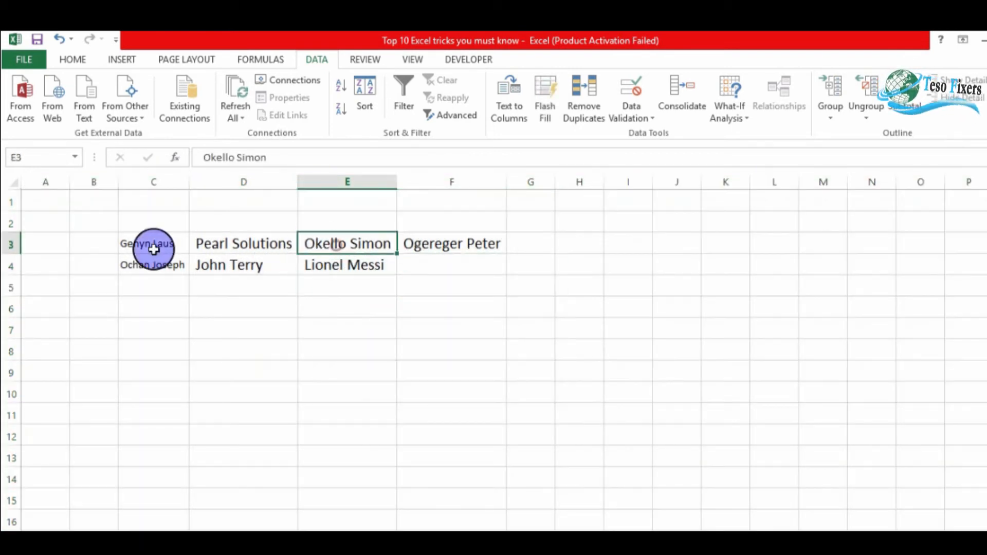
{"action": "left_click", "coordinate": [240, 257]}
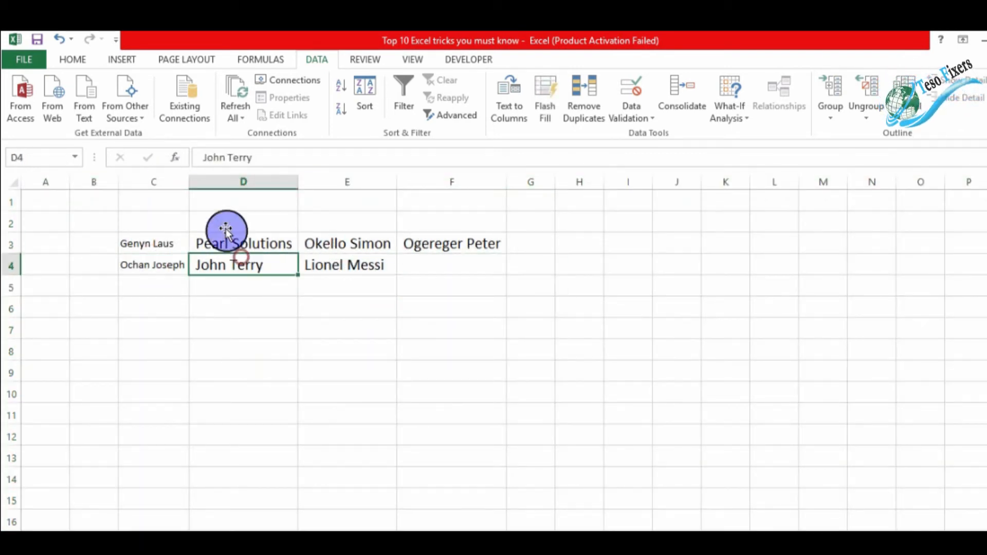
Increase the font size of the names in C3:C4 to 16 and autofit column C
{"action": "left_click", "coordinate": [79, 60]}
{"action": "left_click", "coordinate": [162, 249]}
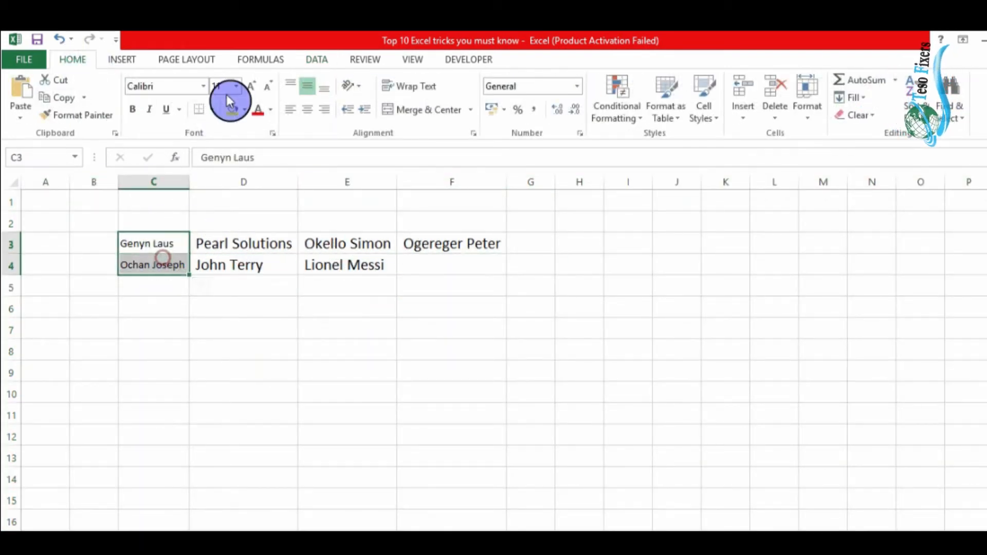
{"action": "left_click", "coordinate": [251, 86]}
{"action": "left_click", "coordinate": [251, 85]}
{"action": "left_click", "coordinate": [251, 86]}
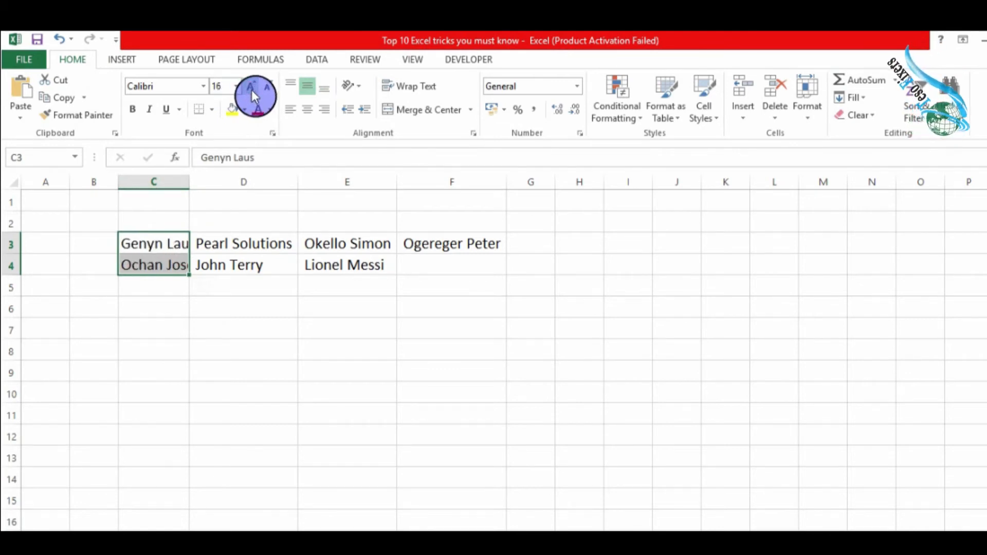
{"action": "left_click", "coordinate": [221, 258]}
{"action": "double_click", "coordinate": [188, 178]}
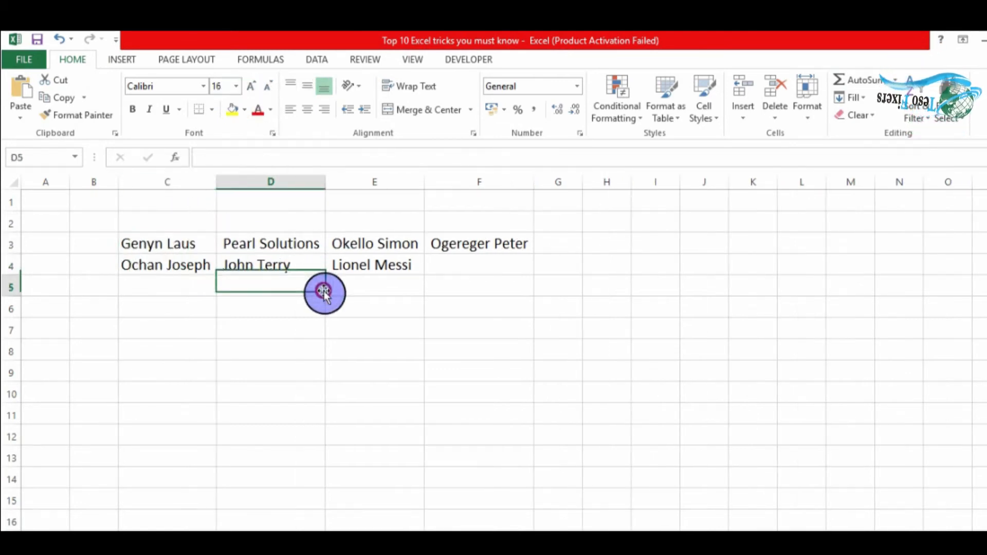
Apply All Borders to the range C2:F5 around the split names
{"action": "left_click", "coordinate": [453, 267]}
{"action": "left_click_drag", "start_coordinate": [137, 227], "coordinate": [496, 279]}
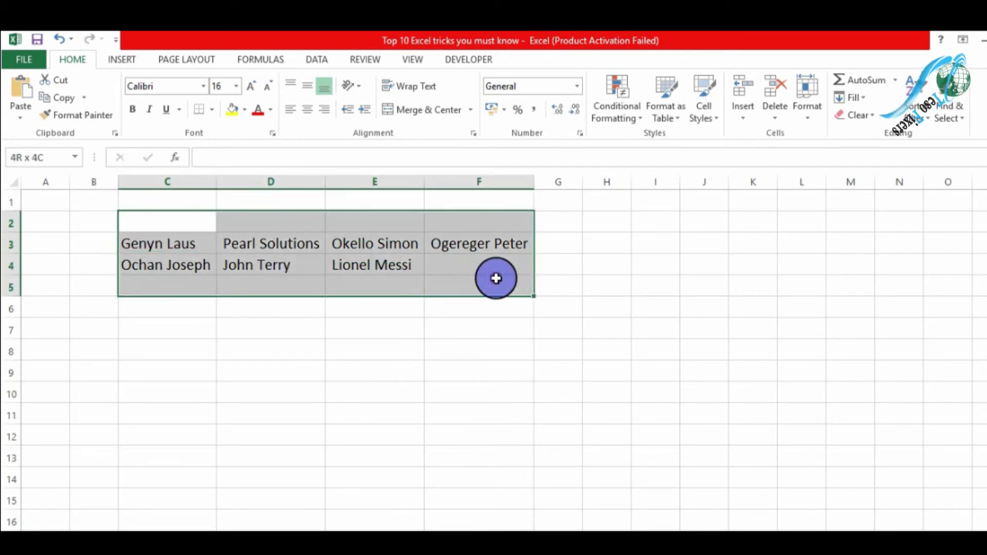
{"action": "left_click", "coordinate": [211, 109]}
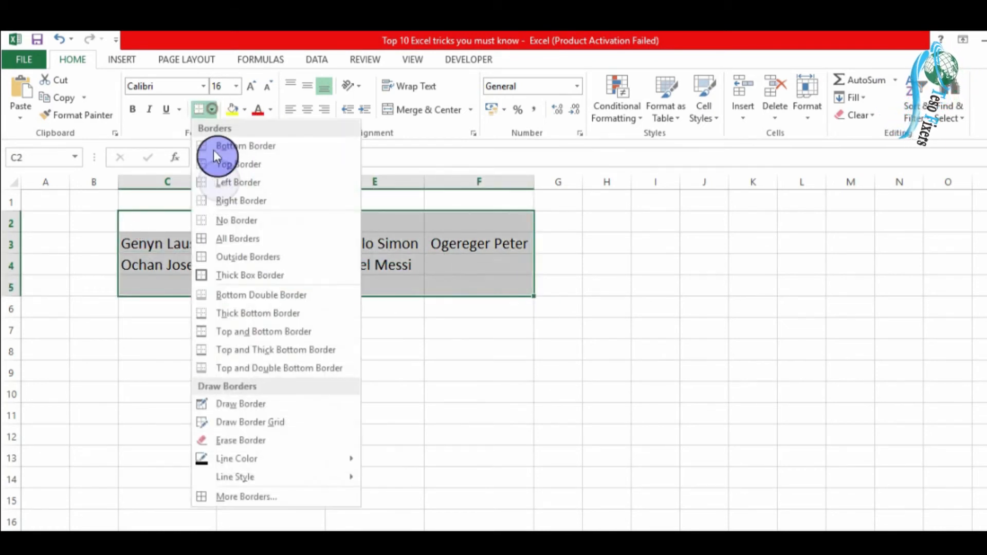
{"action": "left_click", "coordinate": [220, 239]}
{"action": "left_click", "coordinate": [454, 336]}
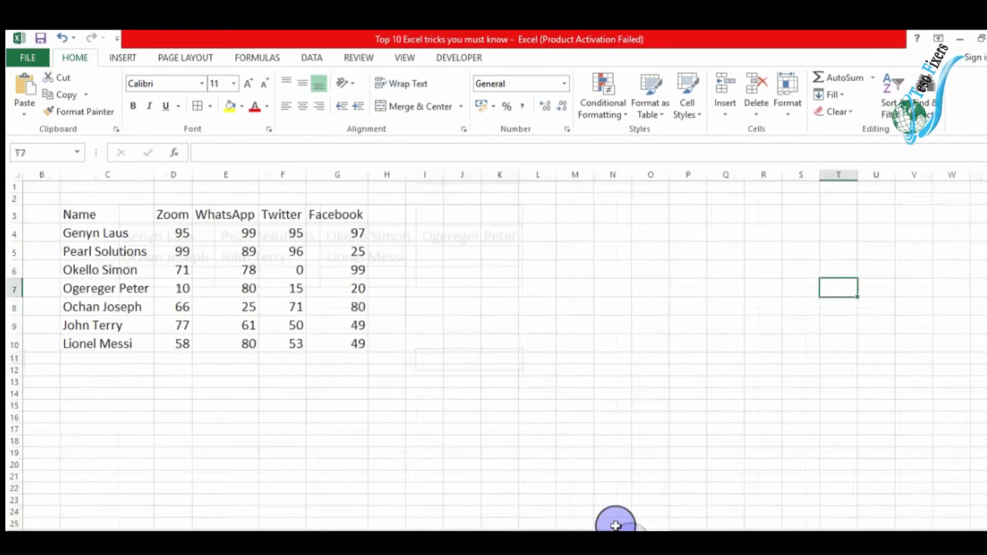
On the Images sheet, insert a screenshot of the open Excel Tutorials folder window at cell I5
{"action": "left_click", "coordinate": [507, 403]}
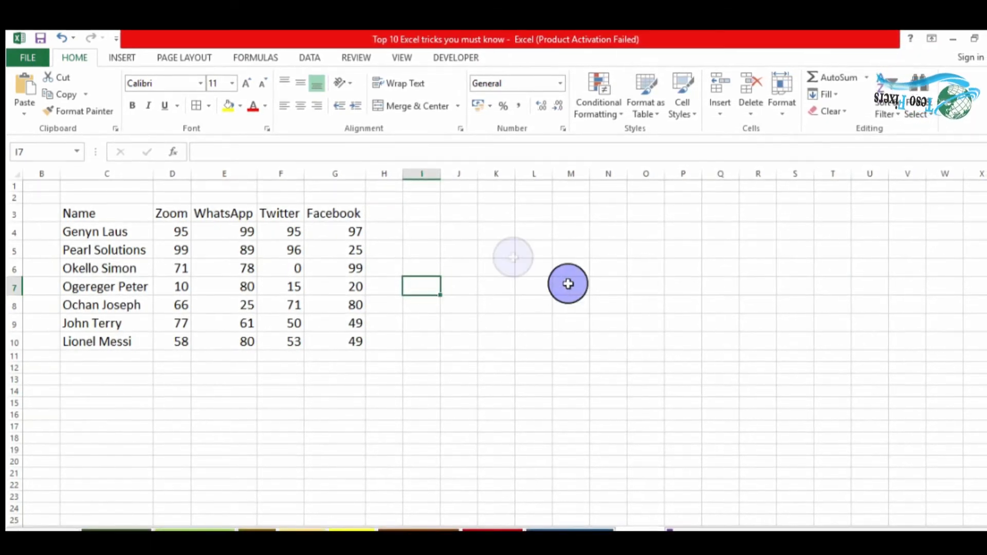
{"action": "left_click", "coordinate": [472, 254]}
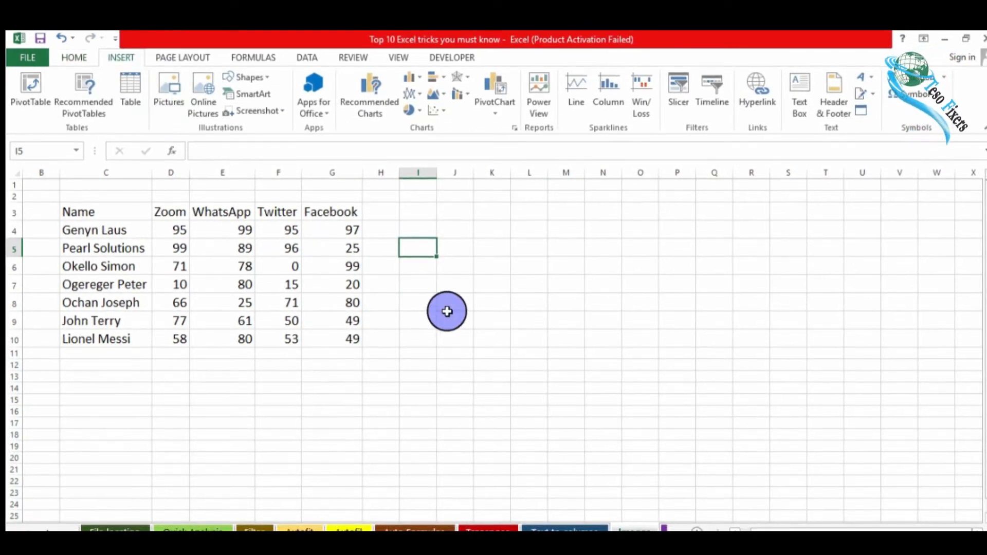
{"action": "left_click", "coordinate": [281, 113]}
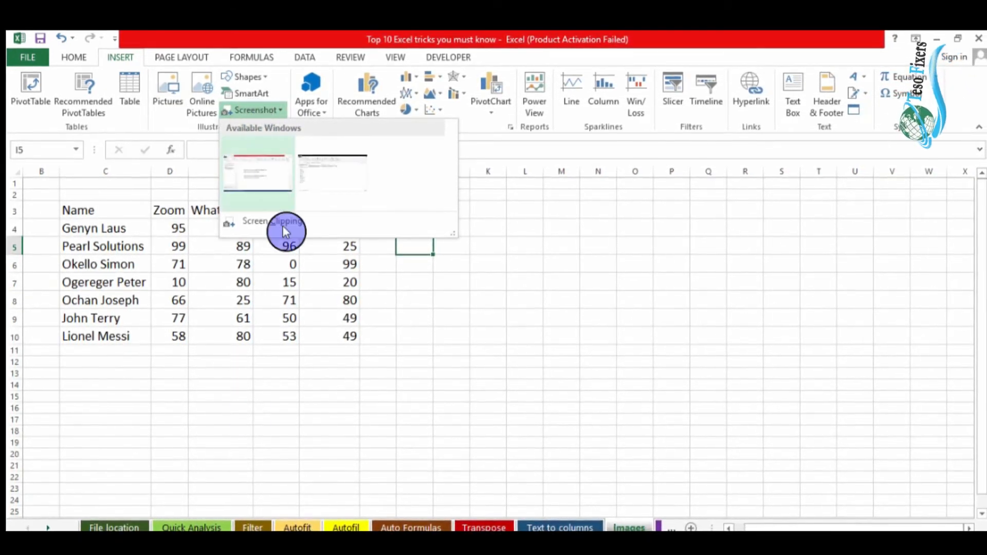
{"action": "left_click", "coordinate": [247, 110]}
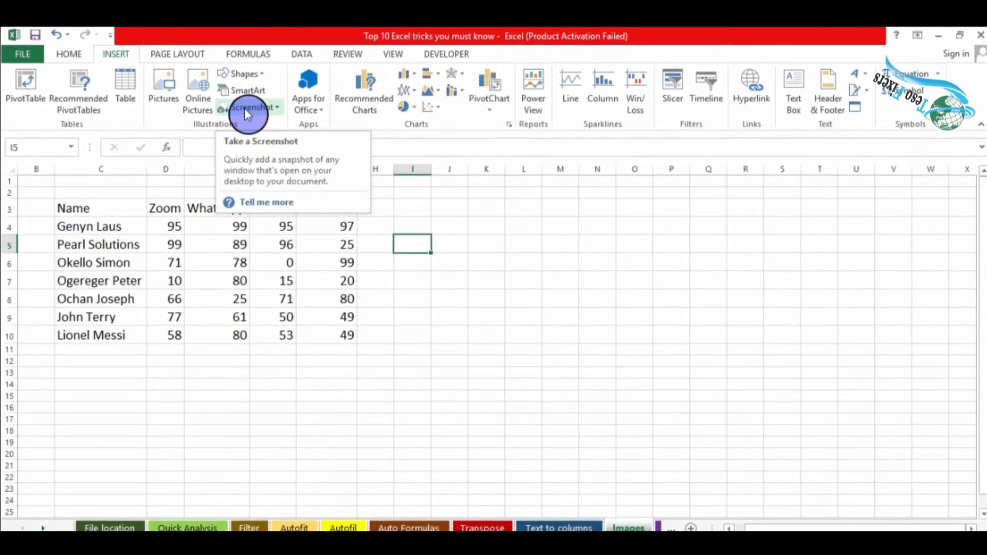
{"action": "left_click", "coordinate": [247, 110]}
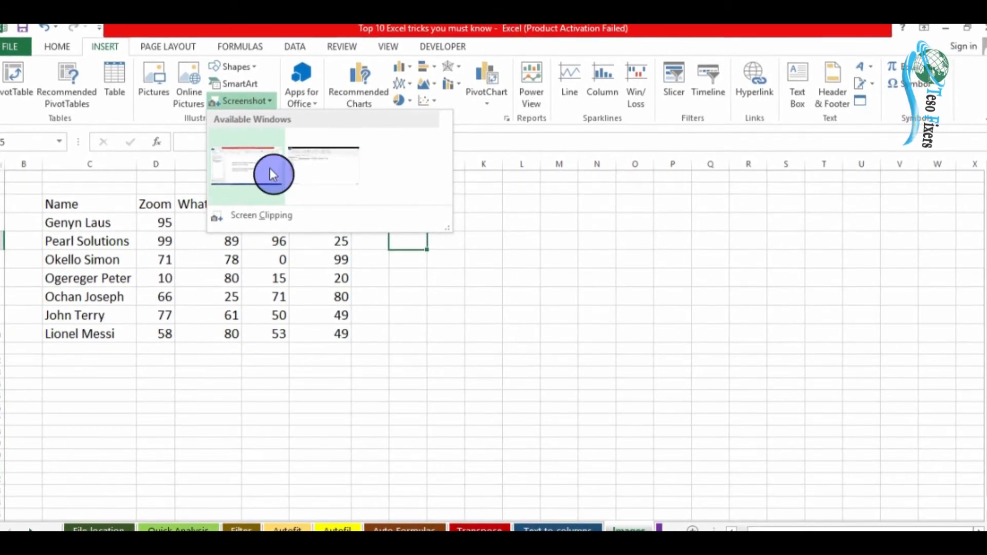
{"action": "left_click", "coordinate": [310, 166]}
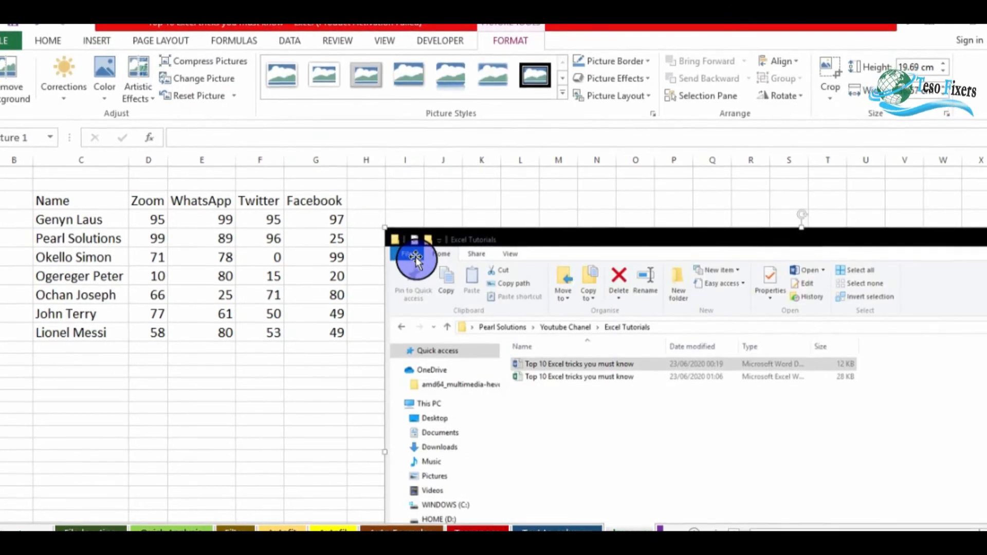
{"action": "left_click_drag", "start_coordinate": [658, 241], "coordinate": [378, 160]}
{"action": "left_click_drag", "start_coordinate": [522, 232], "coordinate": [295, 144]}
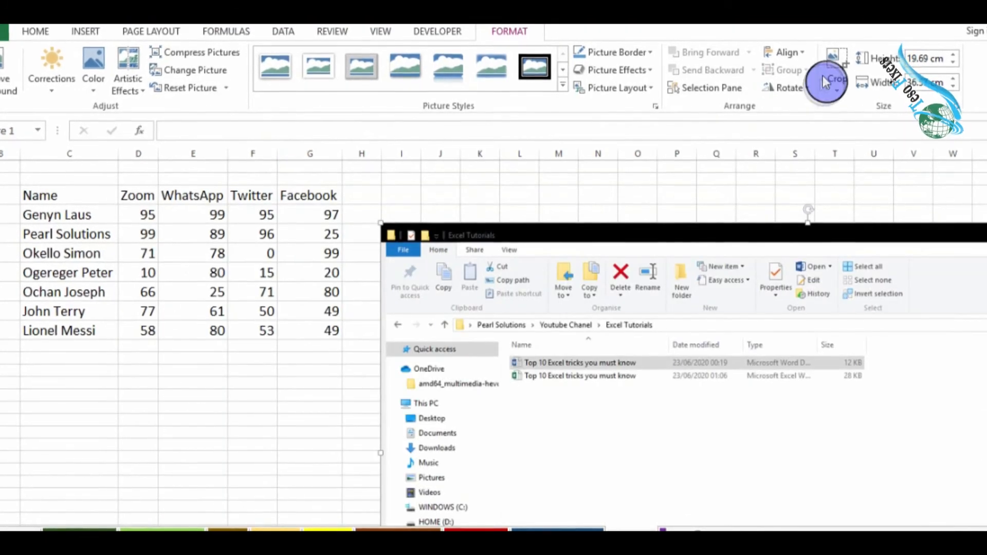
Crop the inserted screenshot from its lower-right corner to about 13.4 by 20.9 cm and move it up beside the table's header row
{"action": "left_click", "coordinate": [838, 63]}
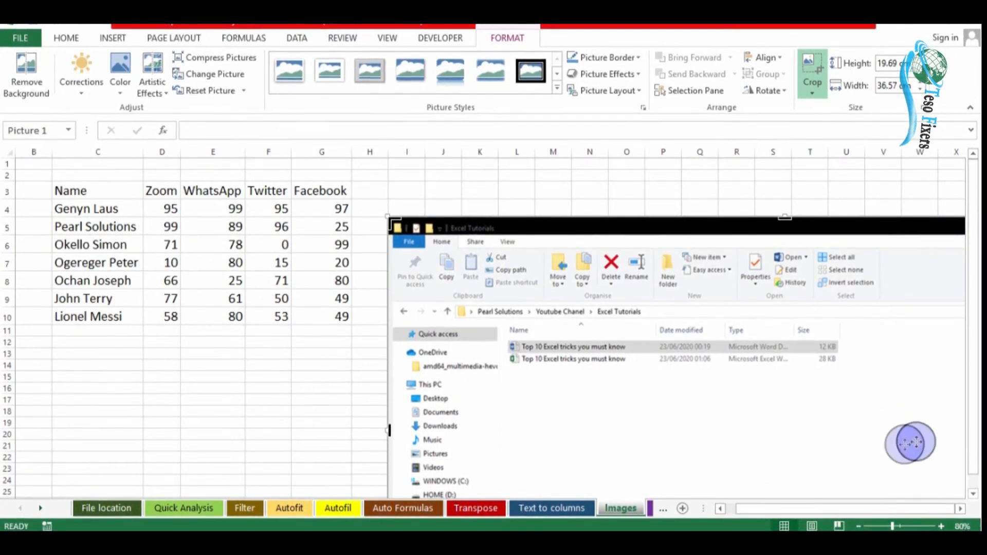
{"action": "left_click", "coordinate": [859, 523]}
{"action": "left_click", "coordinate": [859, 524]}
{"action": "left_click", "coordinate": [859, 524]}
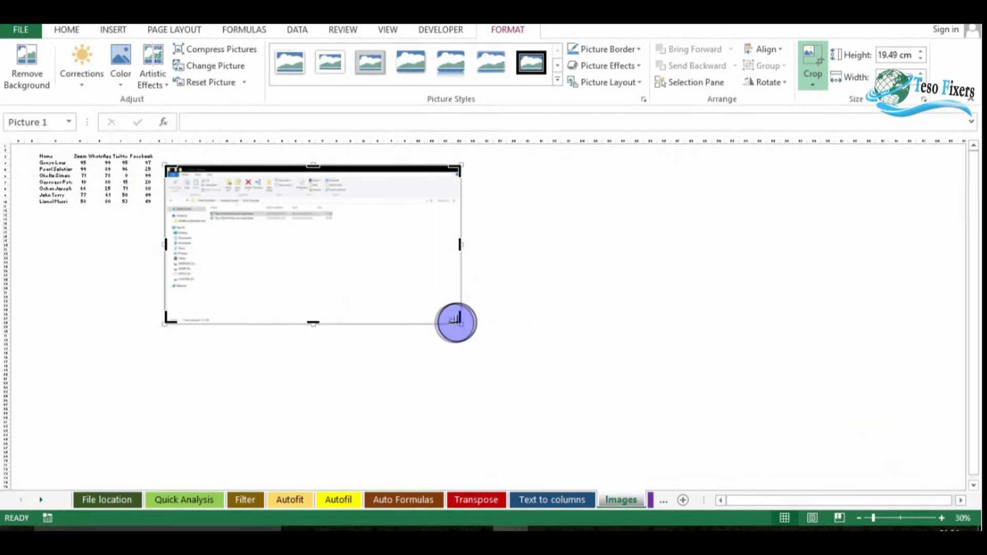
{"action": "left_click_drag", "start_coordinate": [457, 322], "coordinate": [332, 272]}
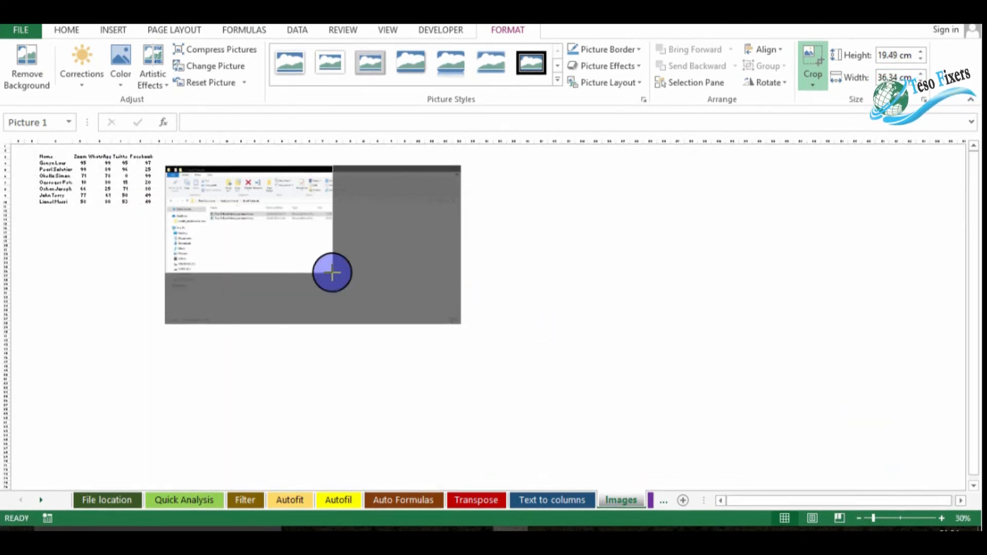
{"action": "left_click", "coordinate": [947, 520]}
{"action": "left_click", "coordinate": [947, 521]}
{"action": "left_click", "coordinate": [948, 520]}
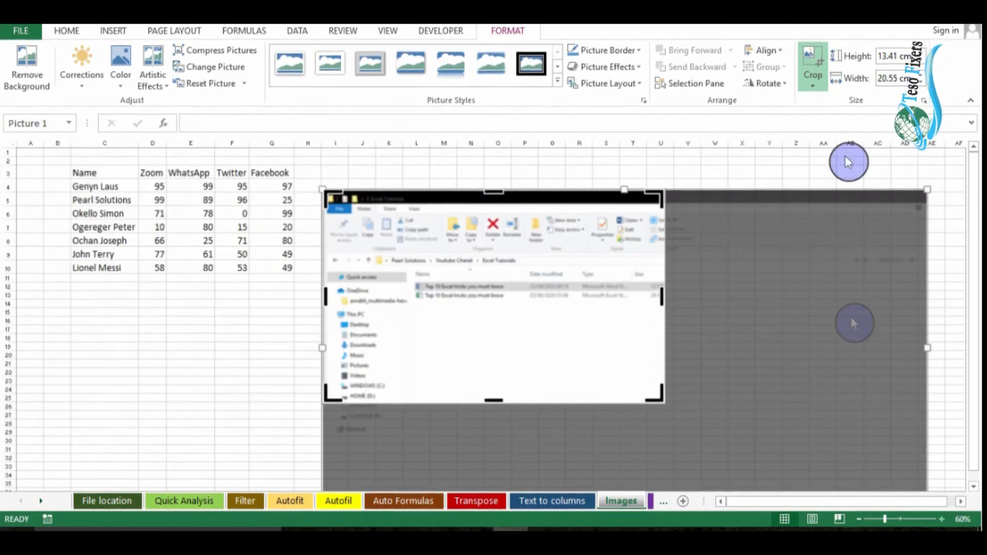
{"action": "left_click", "coordinate": [819, 63]}
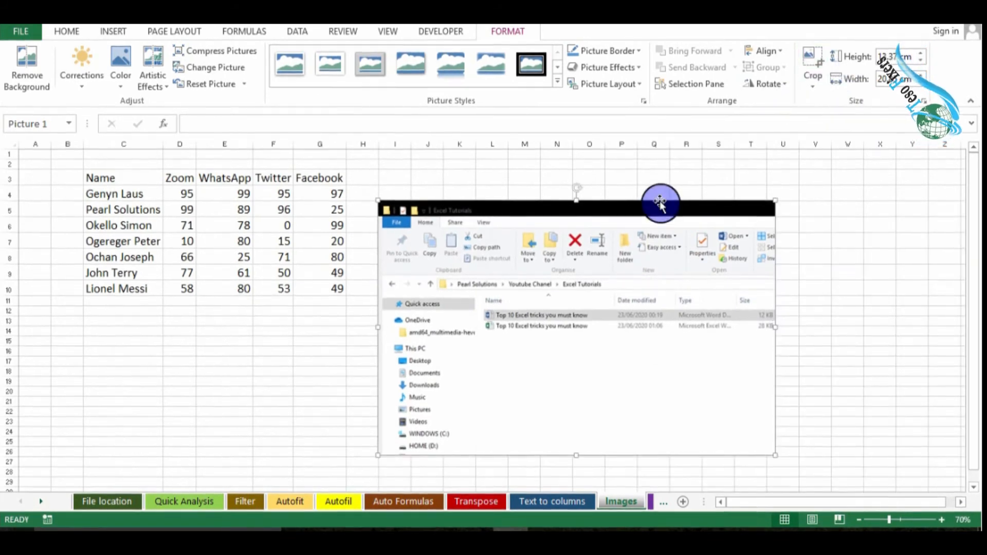
{"action": "left_click_drag", "start_coordinate": [655, 208], "coordinate": [656, 173]}
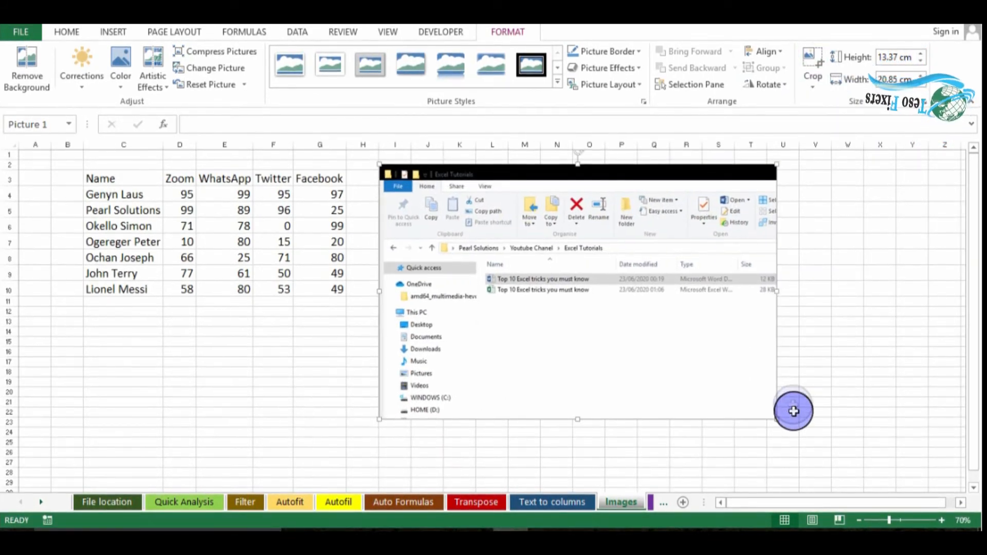
Resize the inserted screenshot to about 9.7 by 15.1 cm, nudge it down slightly, and apply the black compound-frame picture style
{"action": "left_click_drag", "start_coordinate": [774, 421], "coordinate": [542, 348]}
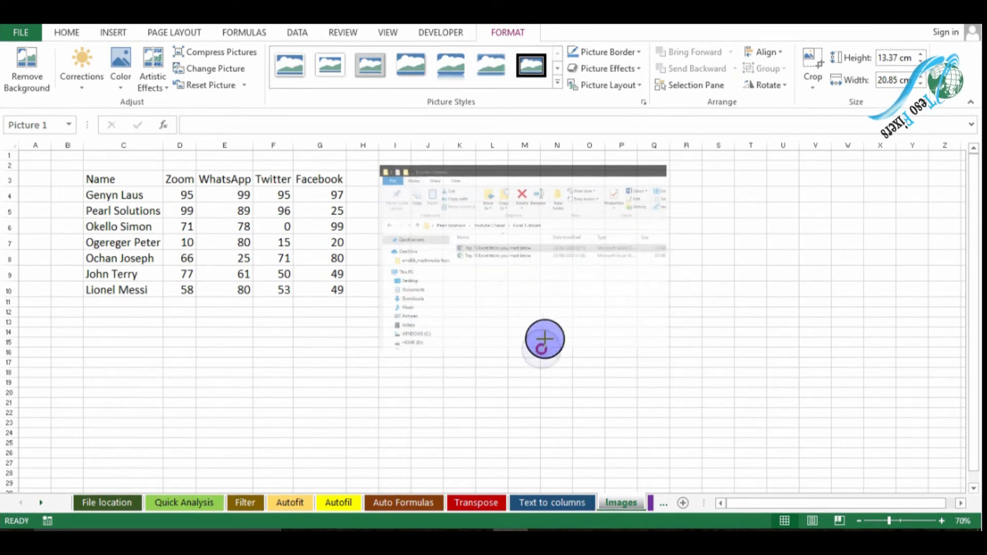
{"action": "mouse_move", "coordinate": [548, 166]}
{"action": "left_mouse_down"}
{"action": "mouse_move", "coordinate": [235, 292]}
{"action": "mouse_move", "coordinate": [302, 315]}
{"action": "mouse_move", "coordinate": [564, 192]}
{"action": "mouse_move", "coordinate": [550, 185]}
{"action": "left_mouse_up"}
{"action": "left_click", "coordinate": [559, 84]}
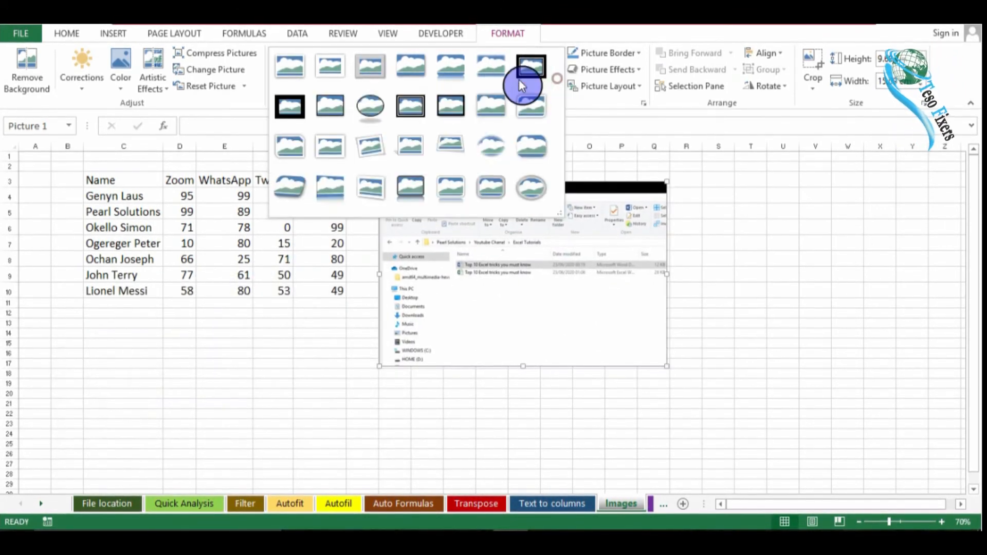
{"action": "left_click", "coordinate": [411, 113]}
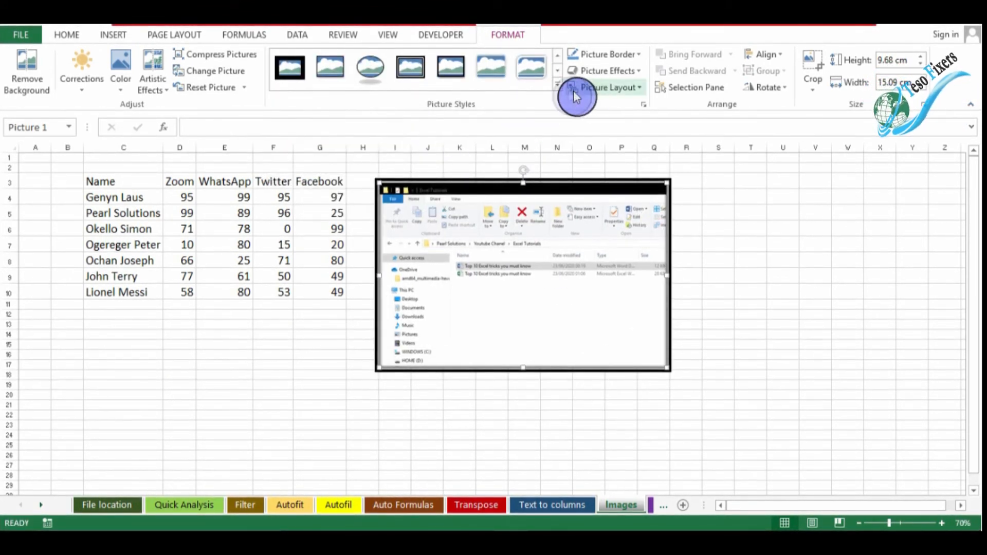
Change the screenshot's frame to a light gold theme colour and deselect the picture
{"action": "left_click", "coordinate": [605, 67]}
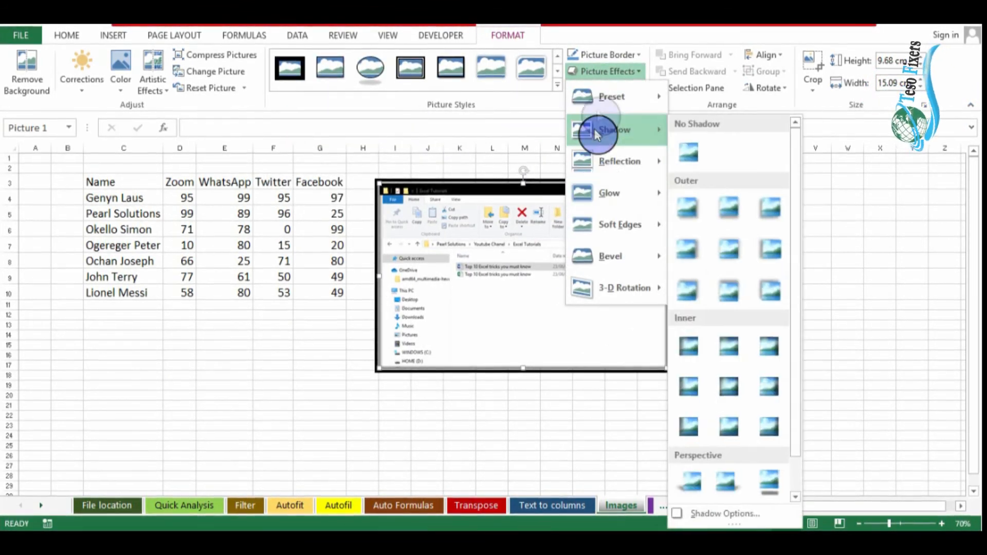
{"action": "left_click", "coordinate": [621, 51]}
{"action": "left_click", "coordinate": [631, 56]}
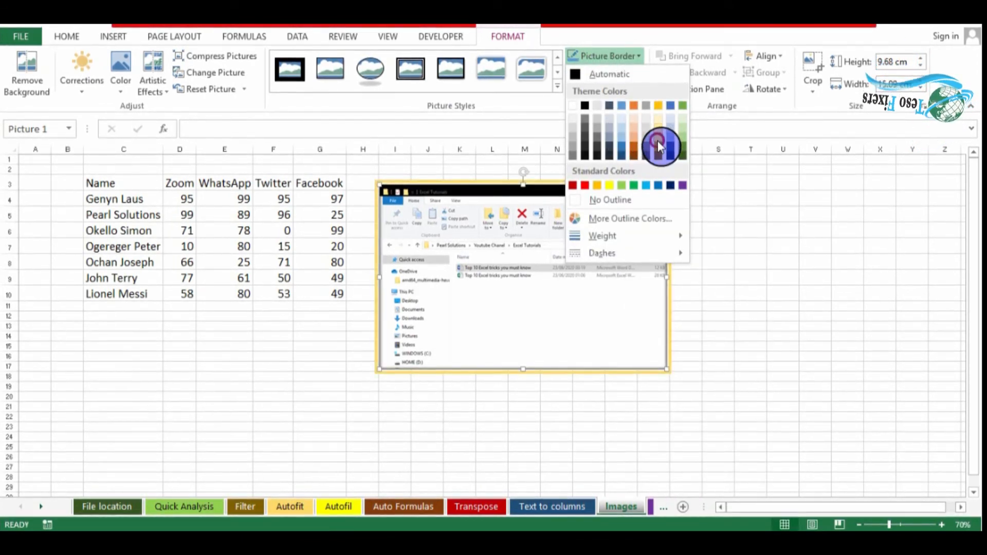
{"action": "left_click", "coordinate": [658, 139]}
{"action": "left_click", "coordinate": [776, 385]}
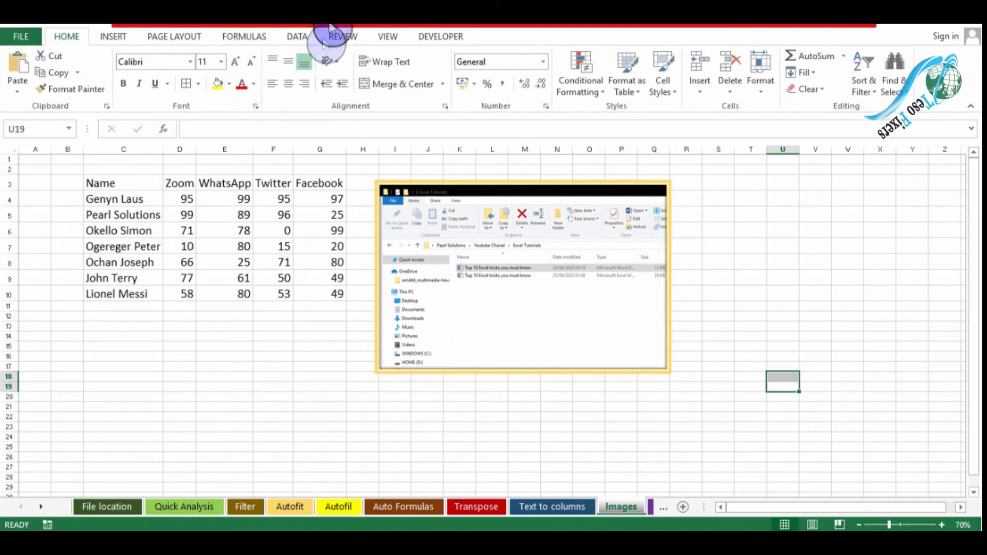
{"action": "left_click", "coordinate": [298, 37]}
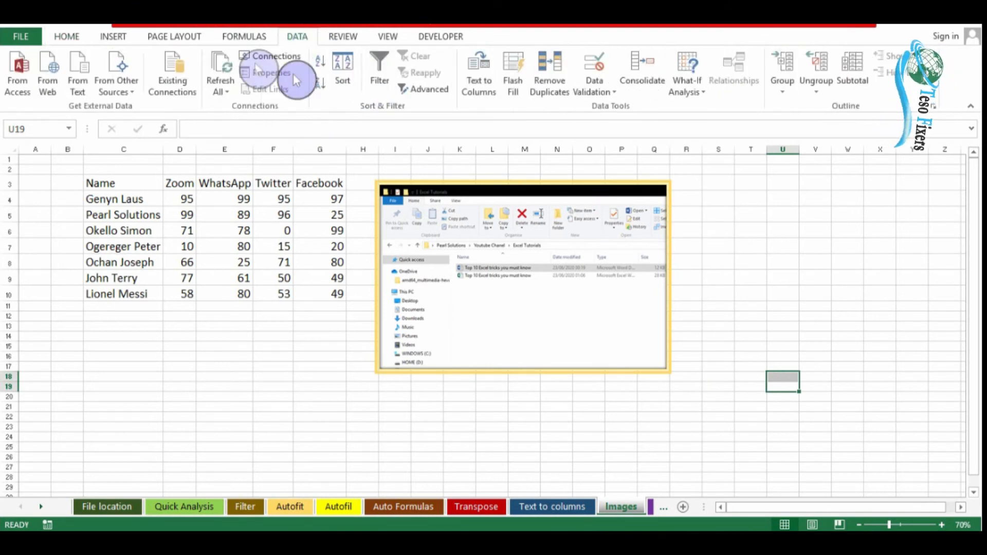
{"action": "left_click", "coordinate": [98, 37]}
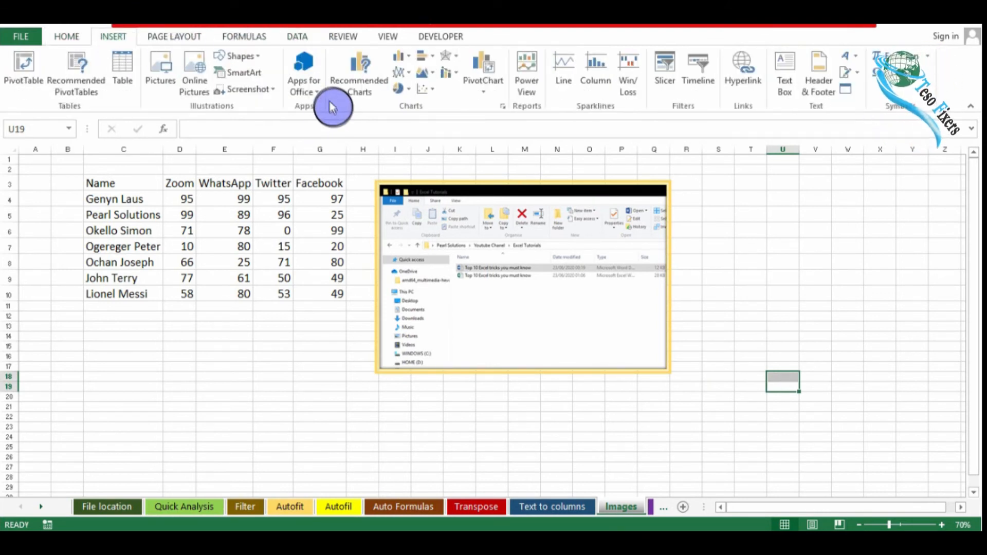
{"action": "left_click", "coordinate": [273, 91]}
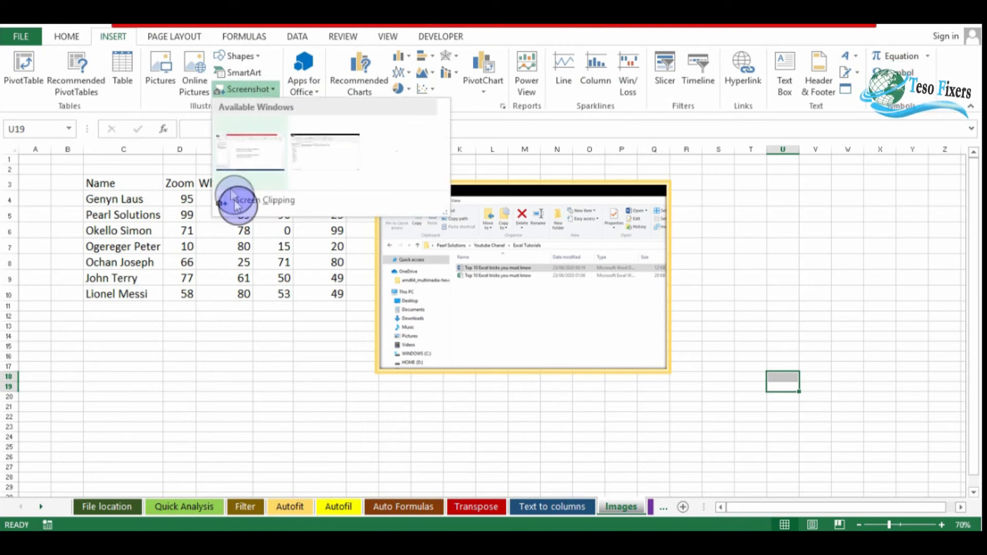
{"action": "left_click", "coordinate": [262, 202]}
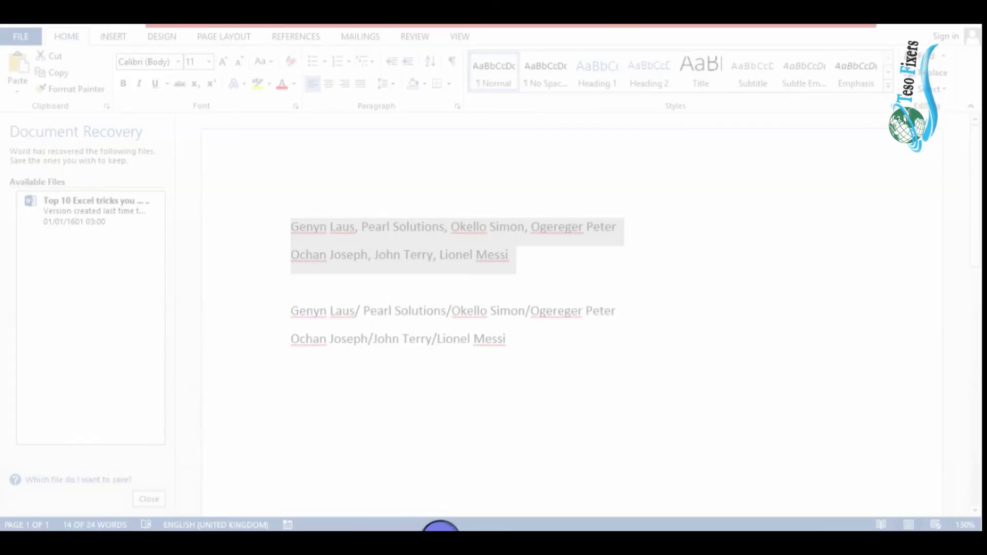
{"action": "left_click", "coordinate": [438, 545]}
Insert a screen clipping of the Uganda map of cases from Chrome's coronavirus search page and place it just below the table
{"action": "mouse_move", "coordinate": [445, 545]}
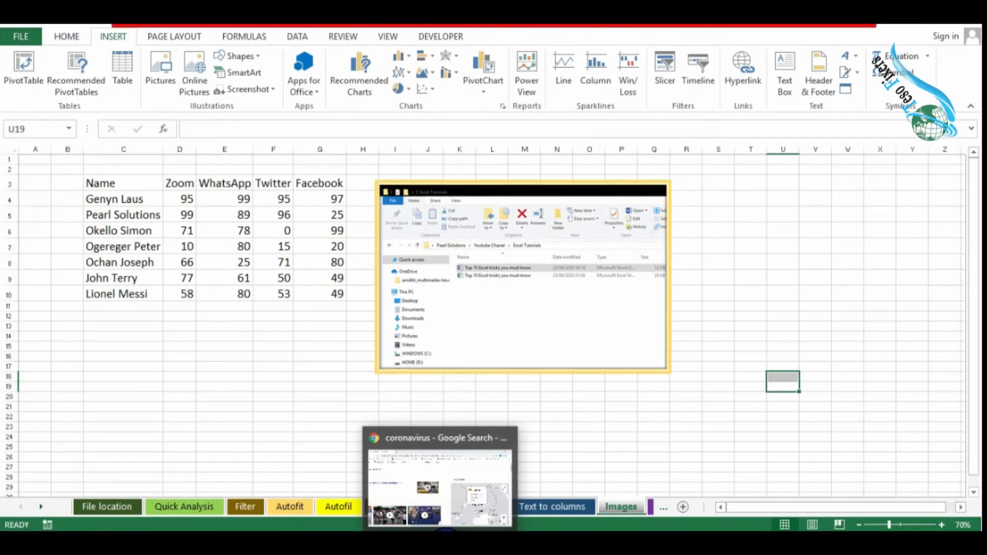
{"action": "left_click", "coordinate": [442, 527]}
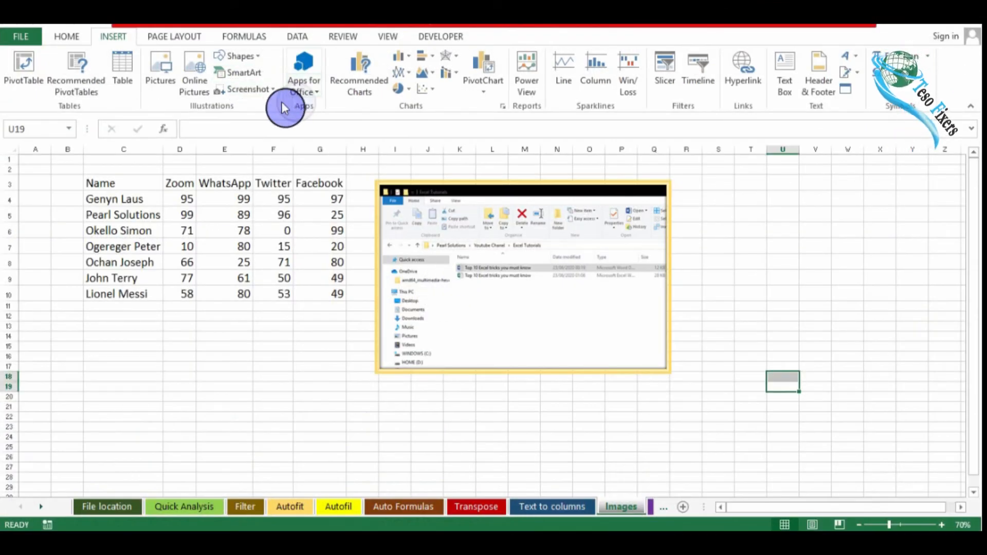
{"action": "left_click", "coordinate": [248, 94]}
{"action": "left_click", "coordinate": [256, 200]}
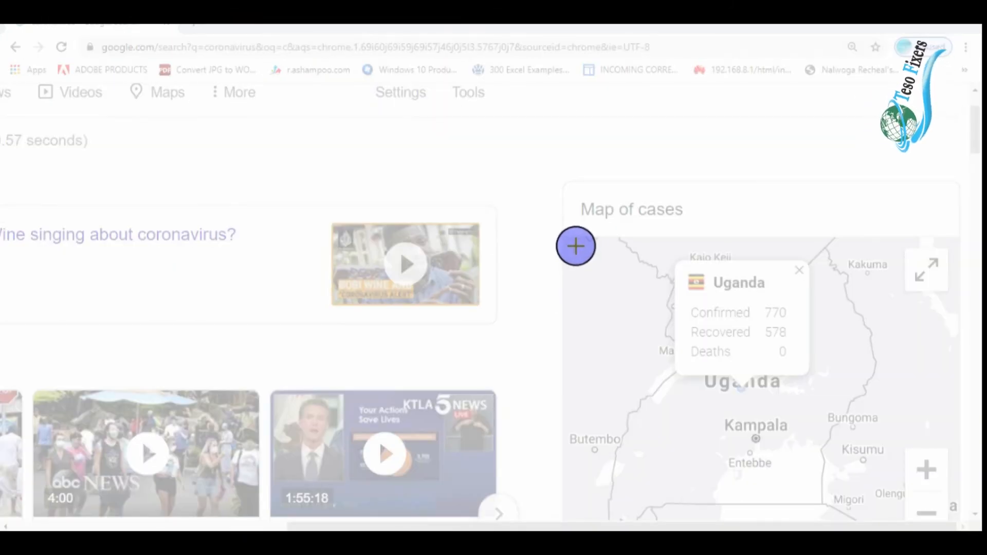
{"action": "left_click_drag", "start_coordinate": [576, 245], "coordinate": [926, 515]}
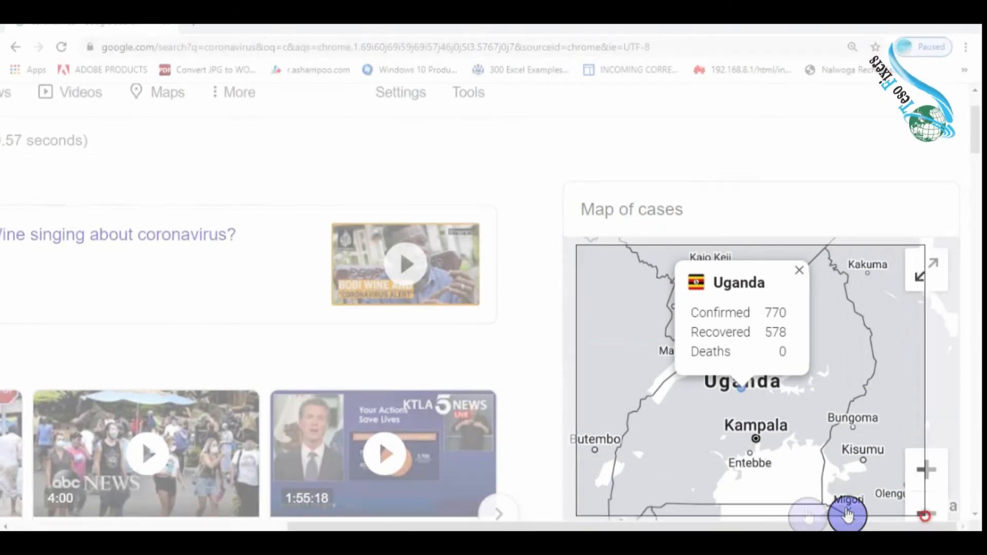
{"action": "left_click_drag", "start_coordinate": [844, 379], "coordinate": [133, 309]}
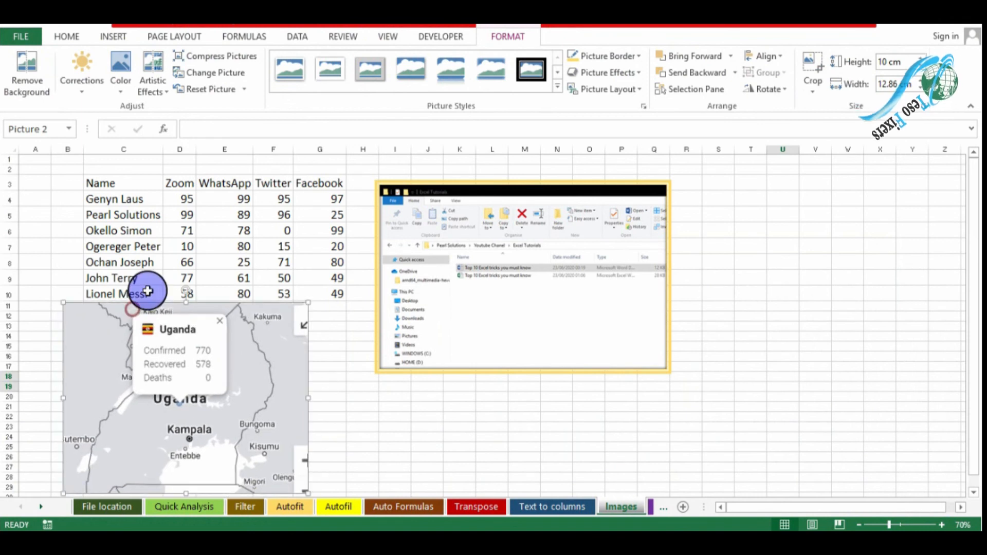
{"action": "left_click", "coordinate": [330, 342]}
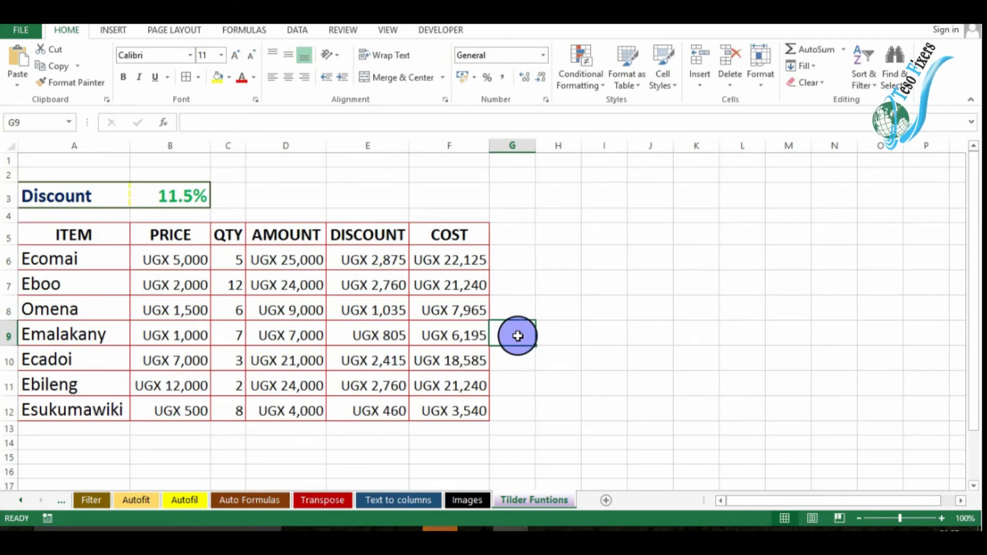
{"action": "left_click", "coordinate": [595, 365]}
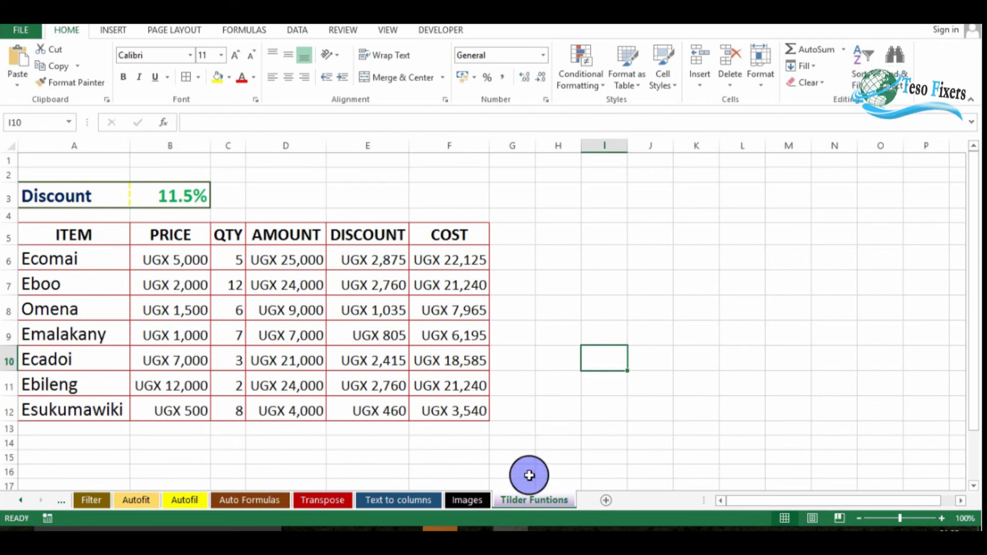
{"action": "left_click", "coordinate": [512, 310]}
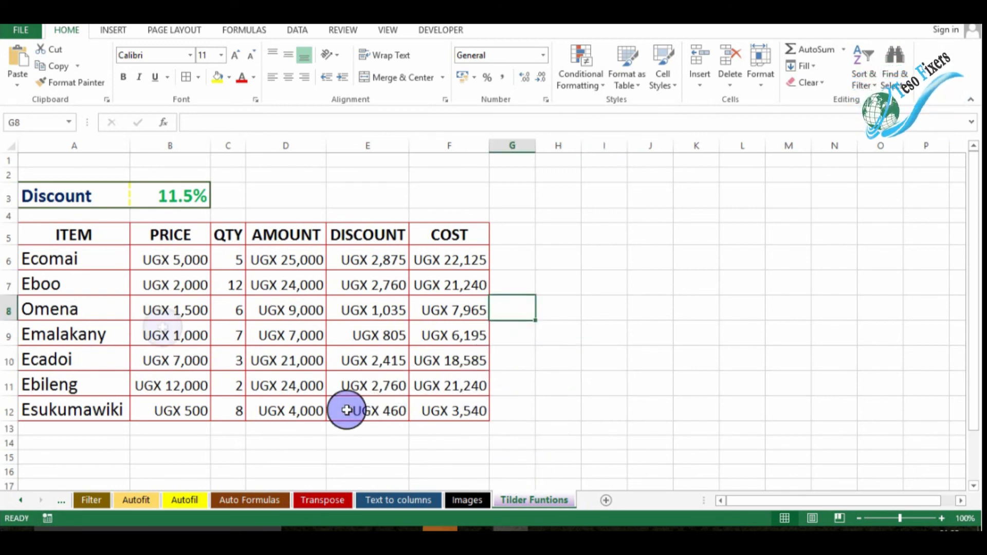
{"action": "left_click", "coordinate": [280, 278]}
{"action": "left_click", "coordinate": [367, 310]}
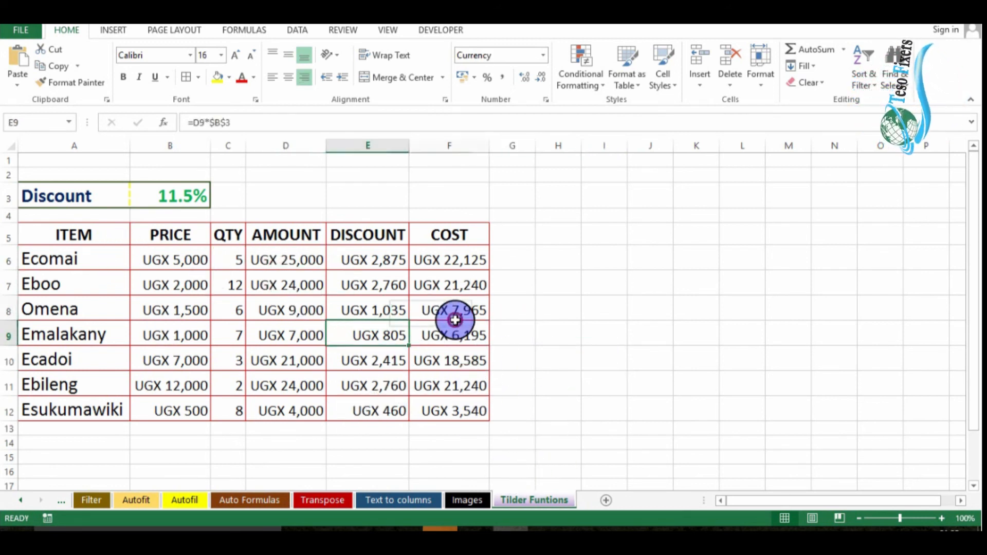
{"action": "left_click", "coordinate": [317, 359]}
{"action": "left_click", "coordinate": [538, 367]}
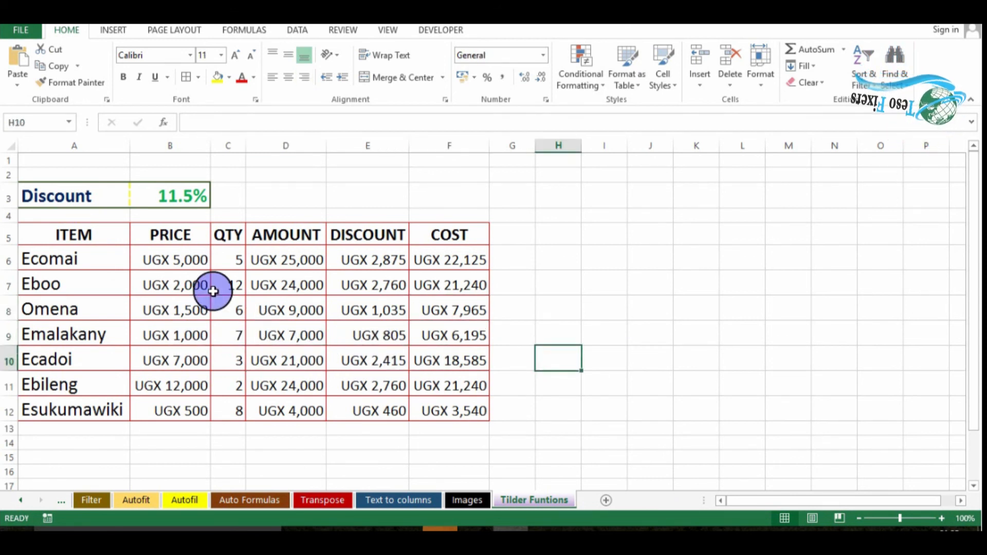
Display the formulas instead of values on the Tilder Funtions sheet and inspect cells in the Amount, Discount and Cost columns
{"action": "left_click", "coordinate": [305, 300]}
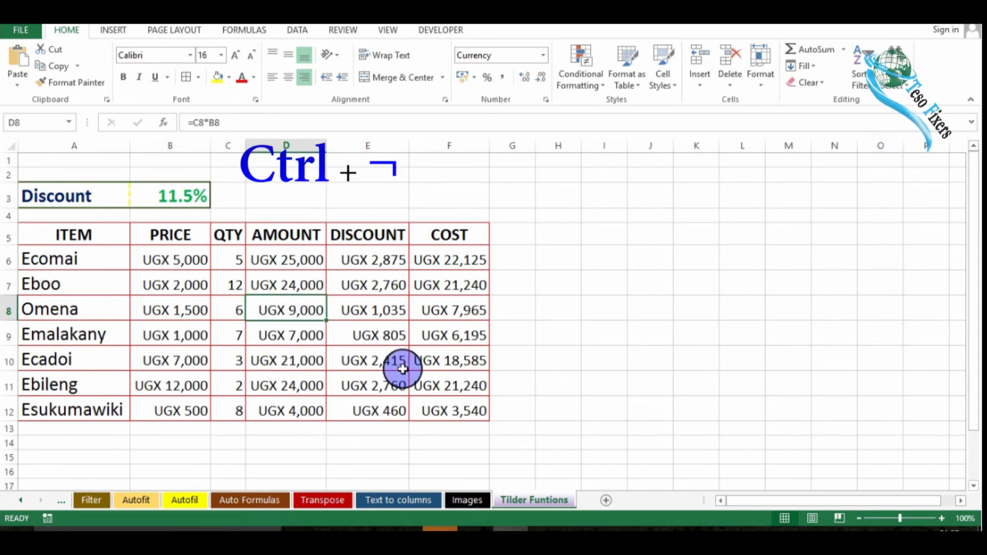
{"action": "key", "text": "ctrl+grave"}
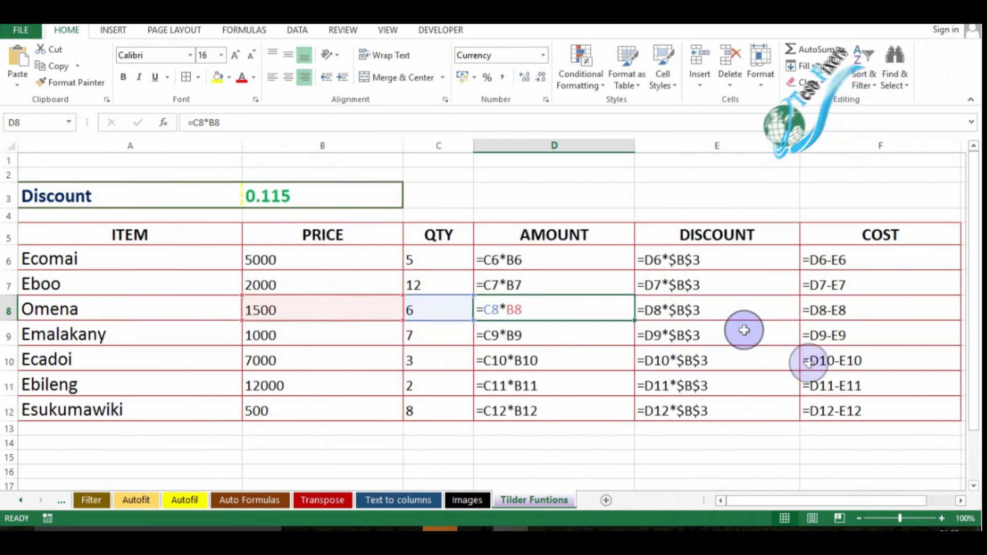
{"action": "left_click", "coordinate": [529, 257]}
{"action": "left_click", "coordinate": [771, 310]}
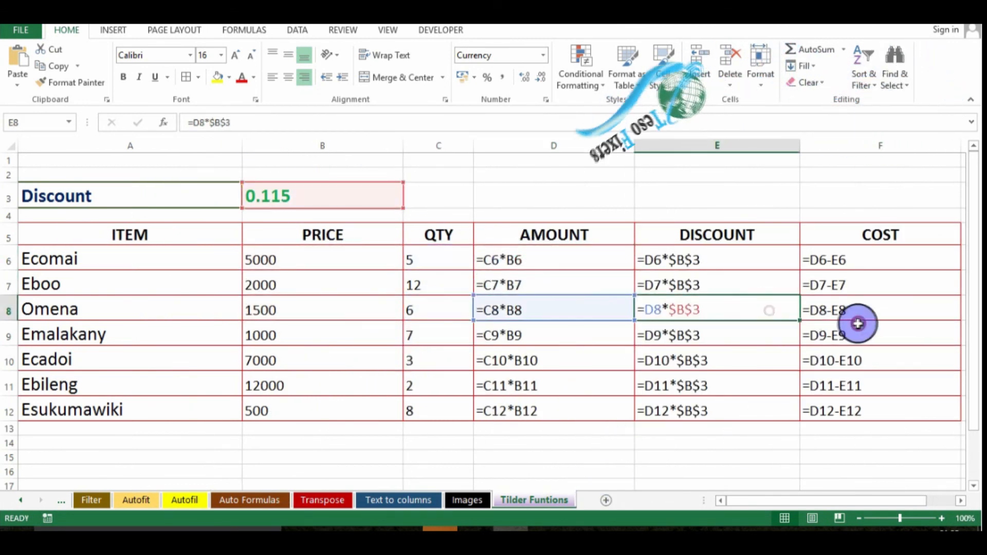
{"action": "left_click", "coordinate": [842, 353]}
{"action": "left_click", "coordinate": [653, 386]}
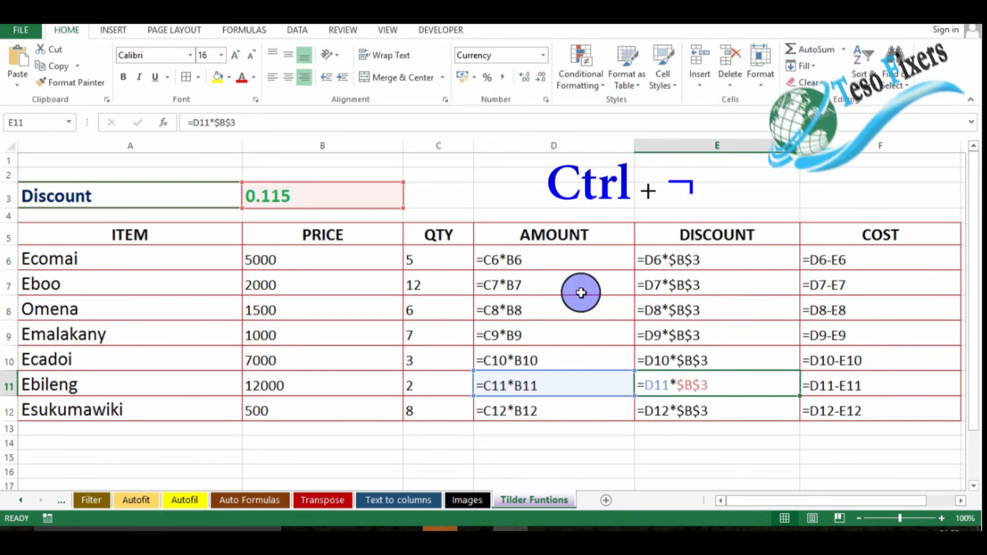
Switch the Tilder Funtions sheet back to displaying calculated values and select an empty cell beside the table
{"action": "key", "text": "ctrl+grave"}
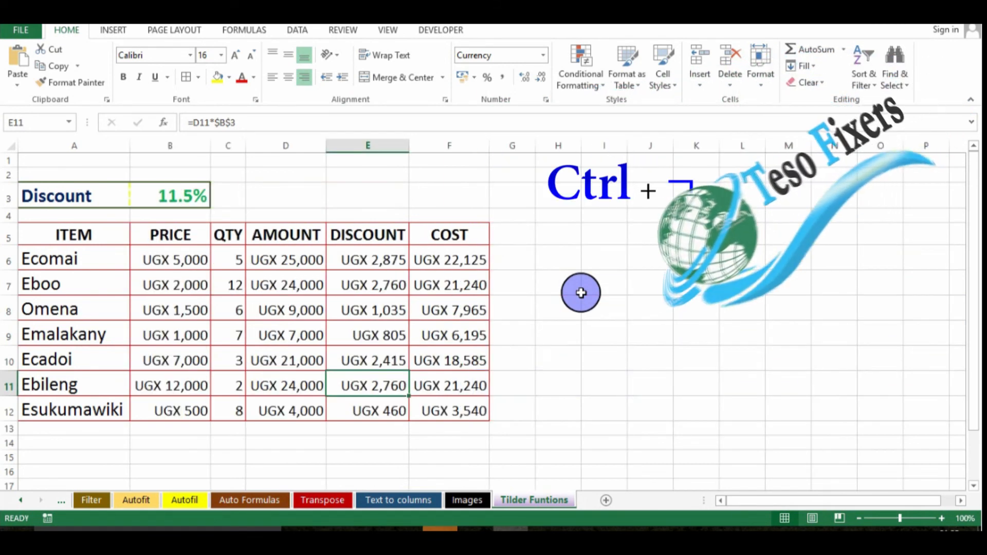
{"action": "left_click", "coordinate": [584, 335]}
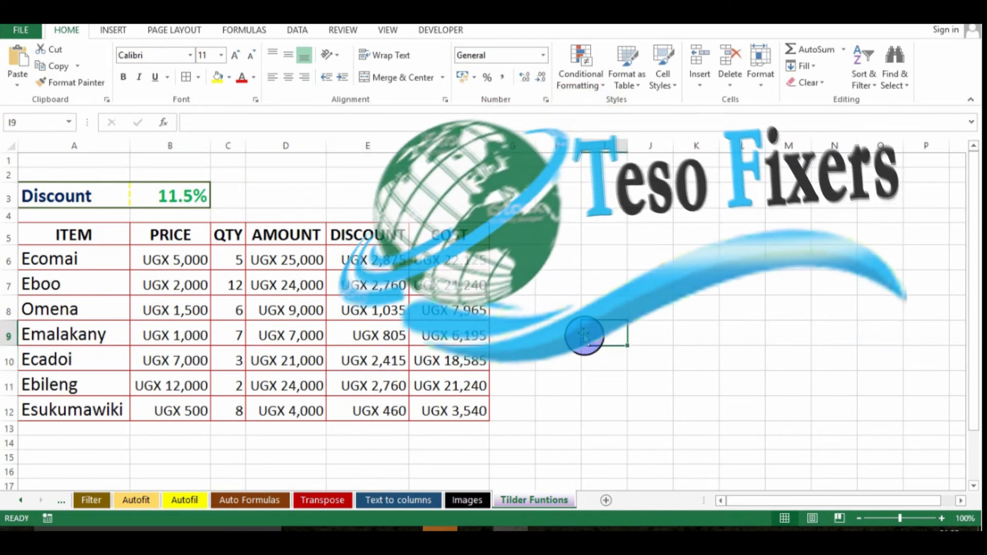